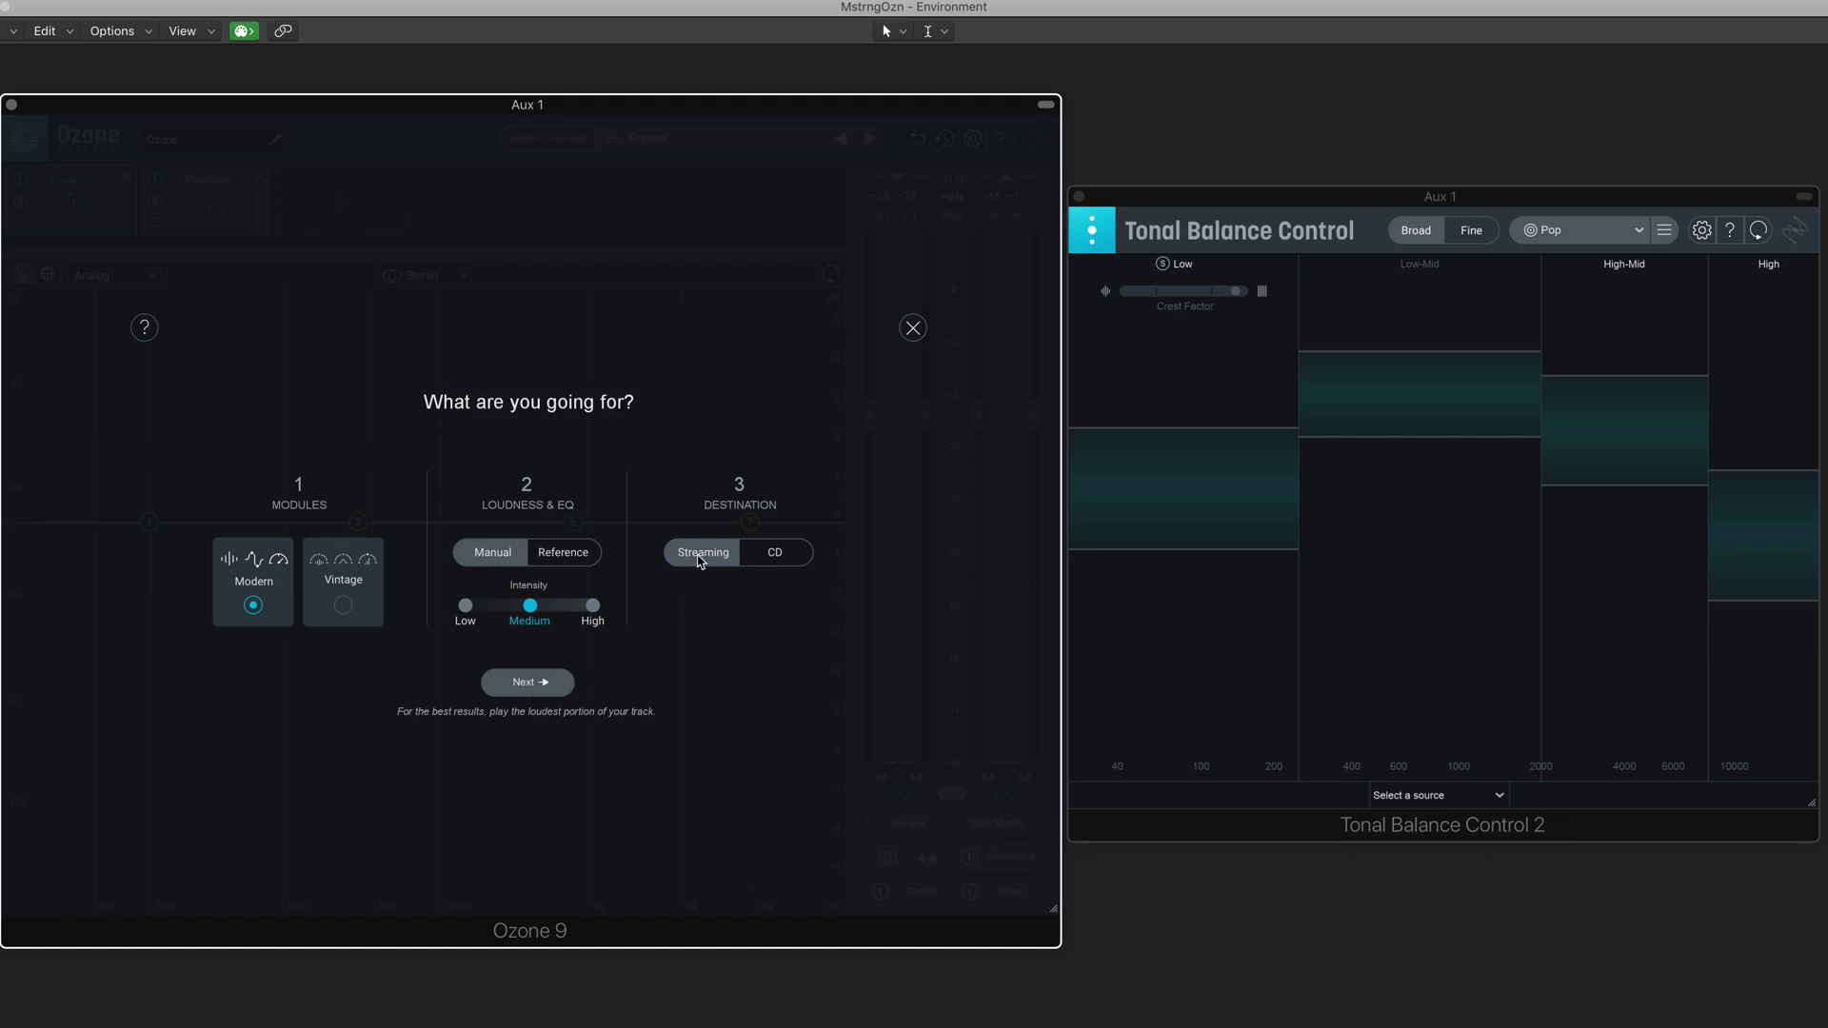
Step: Run the Master Assistant analysis on the playing track for a streaming destination and accept its suggested settings
left_click(528, 683)
key("space")
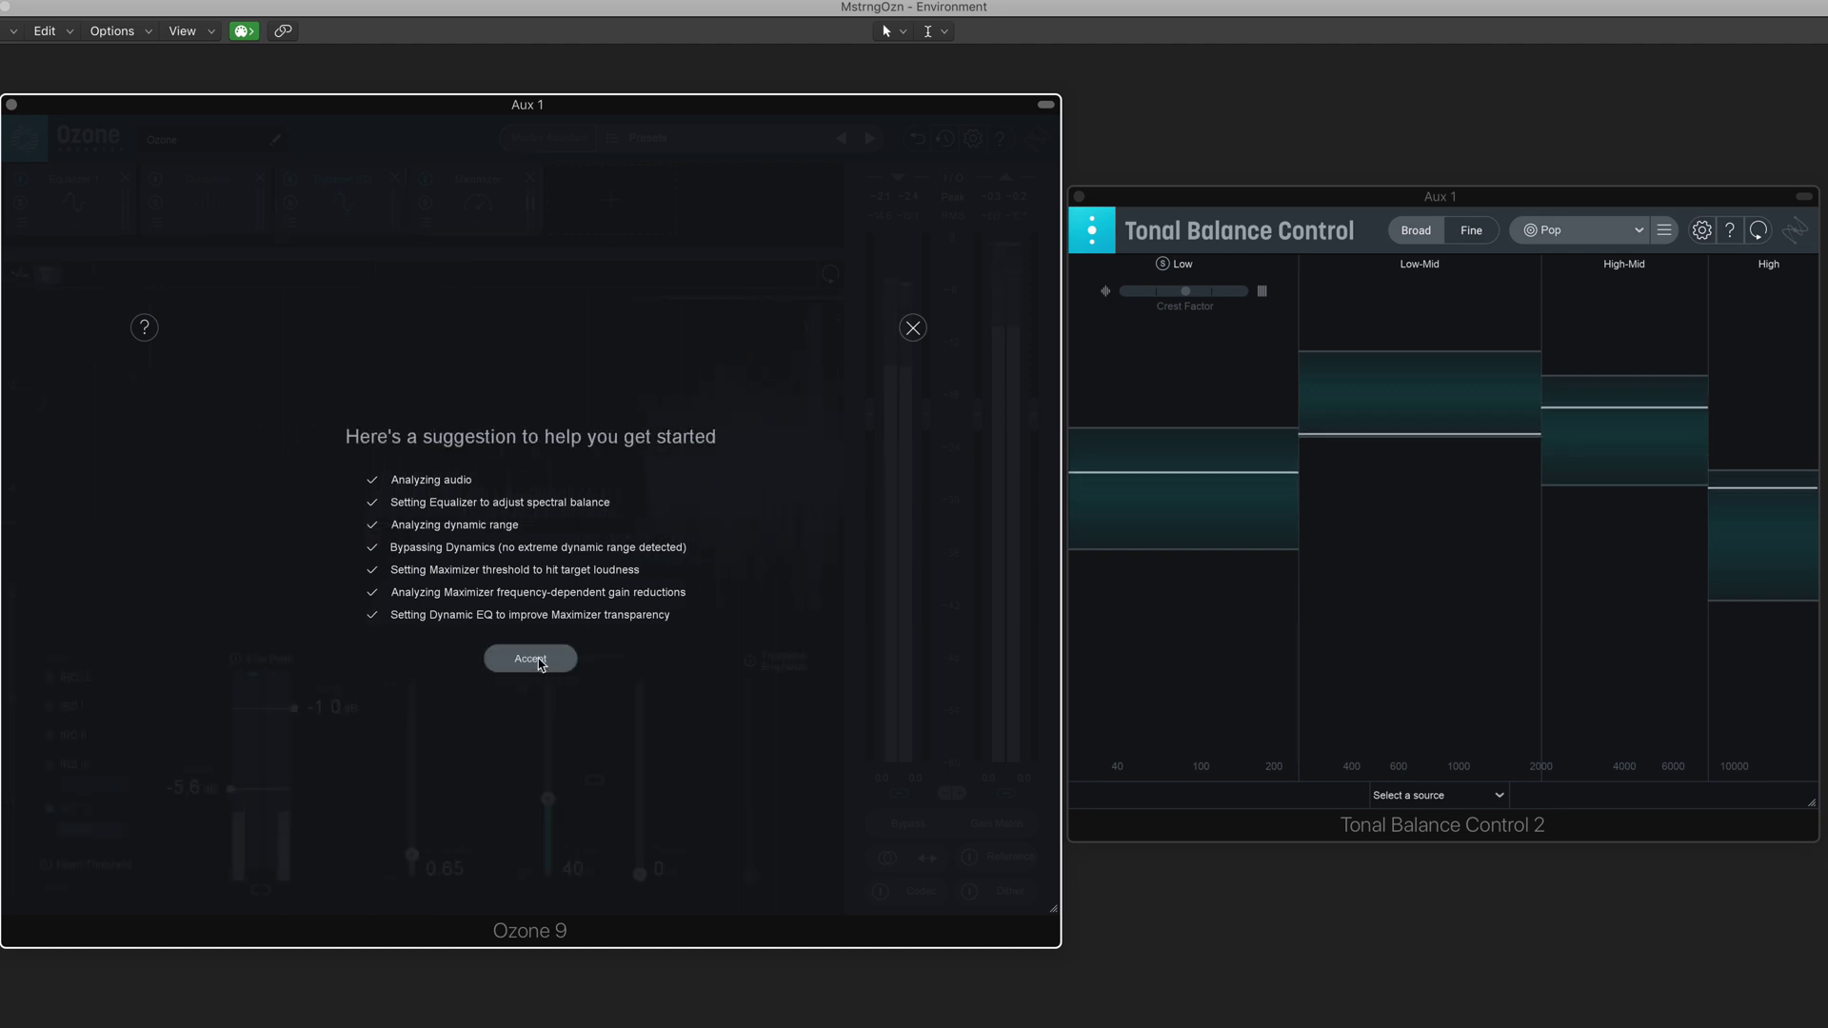
left_click(540, 660)
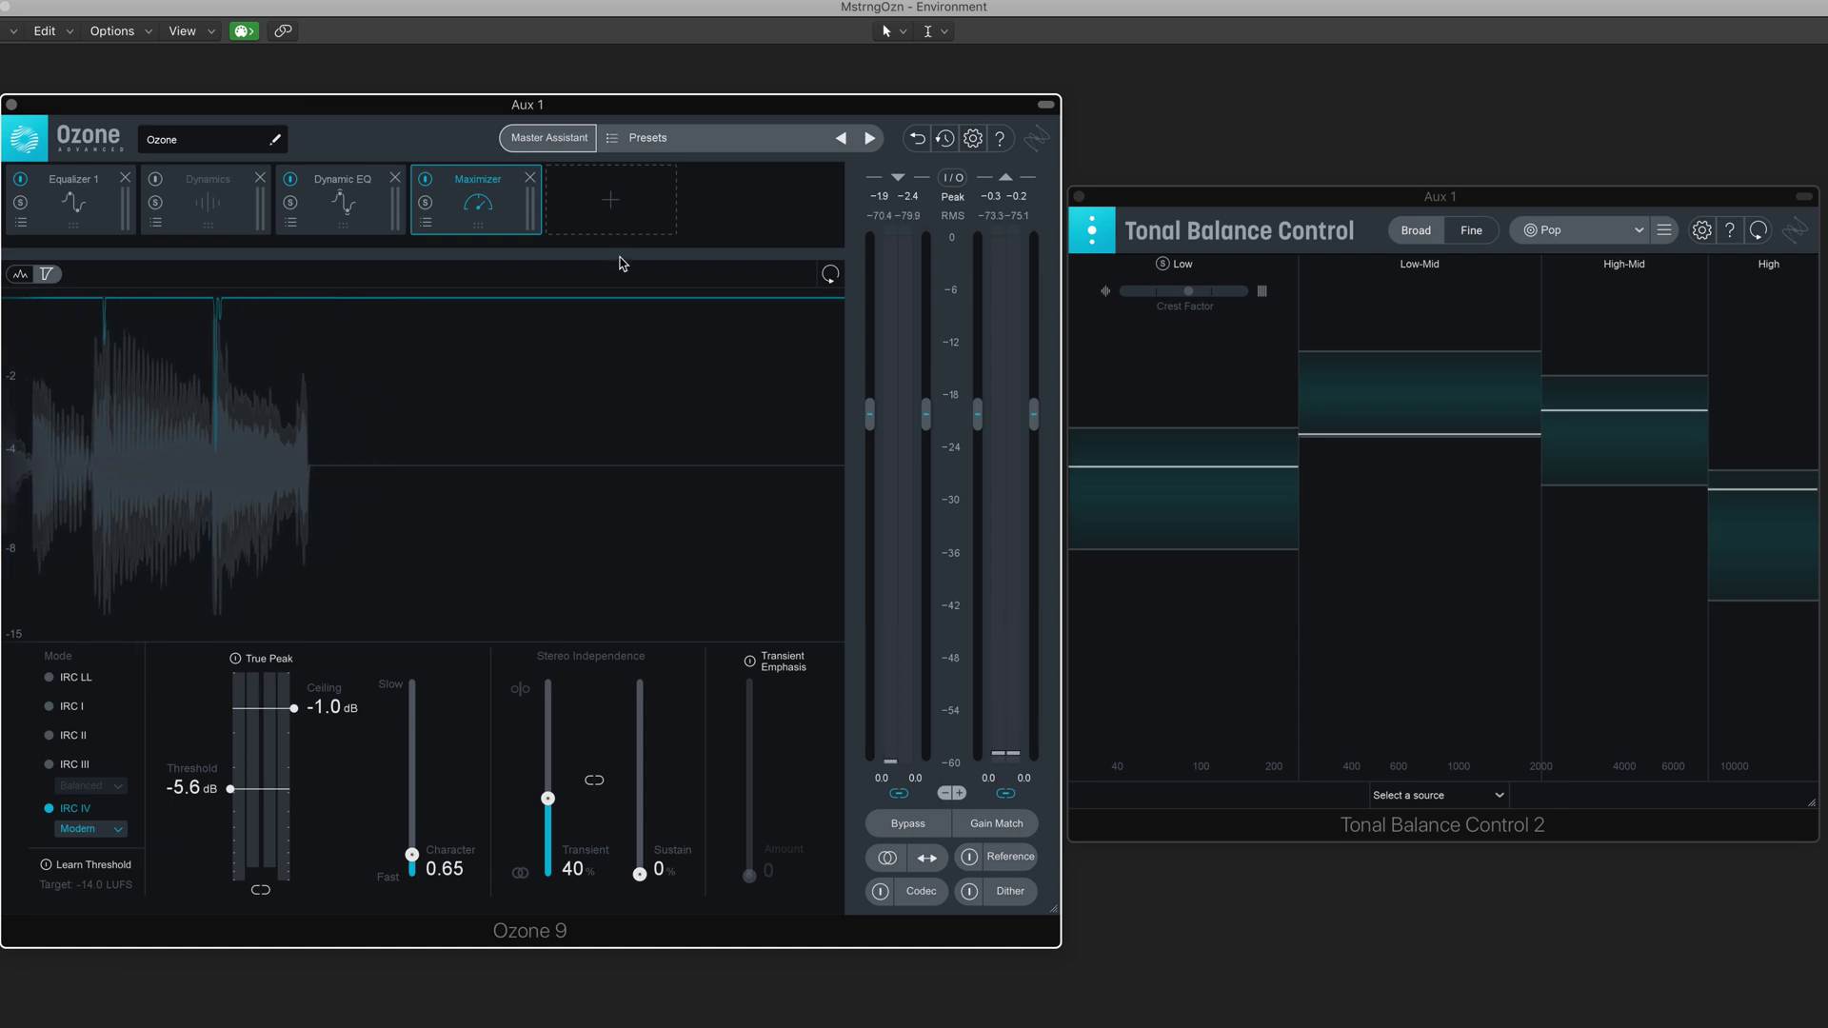
Step: Keep Pop as the Tonal Balance Control target and set the spectrum's average time to 3 secs
left_click(1646, 231)
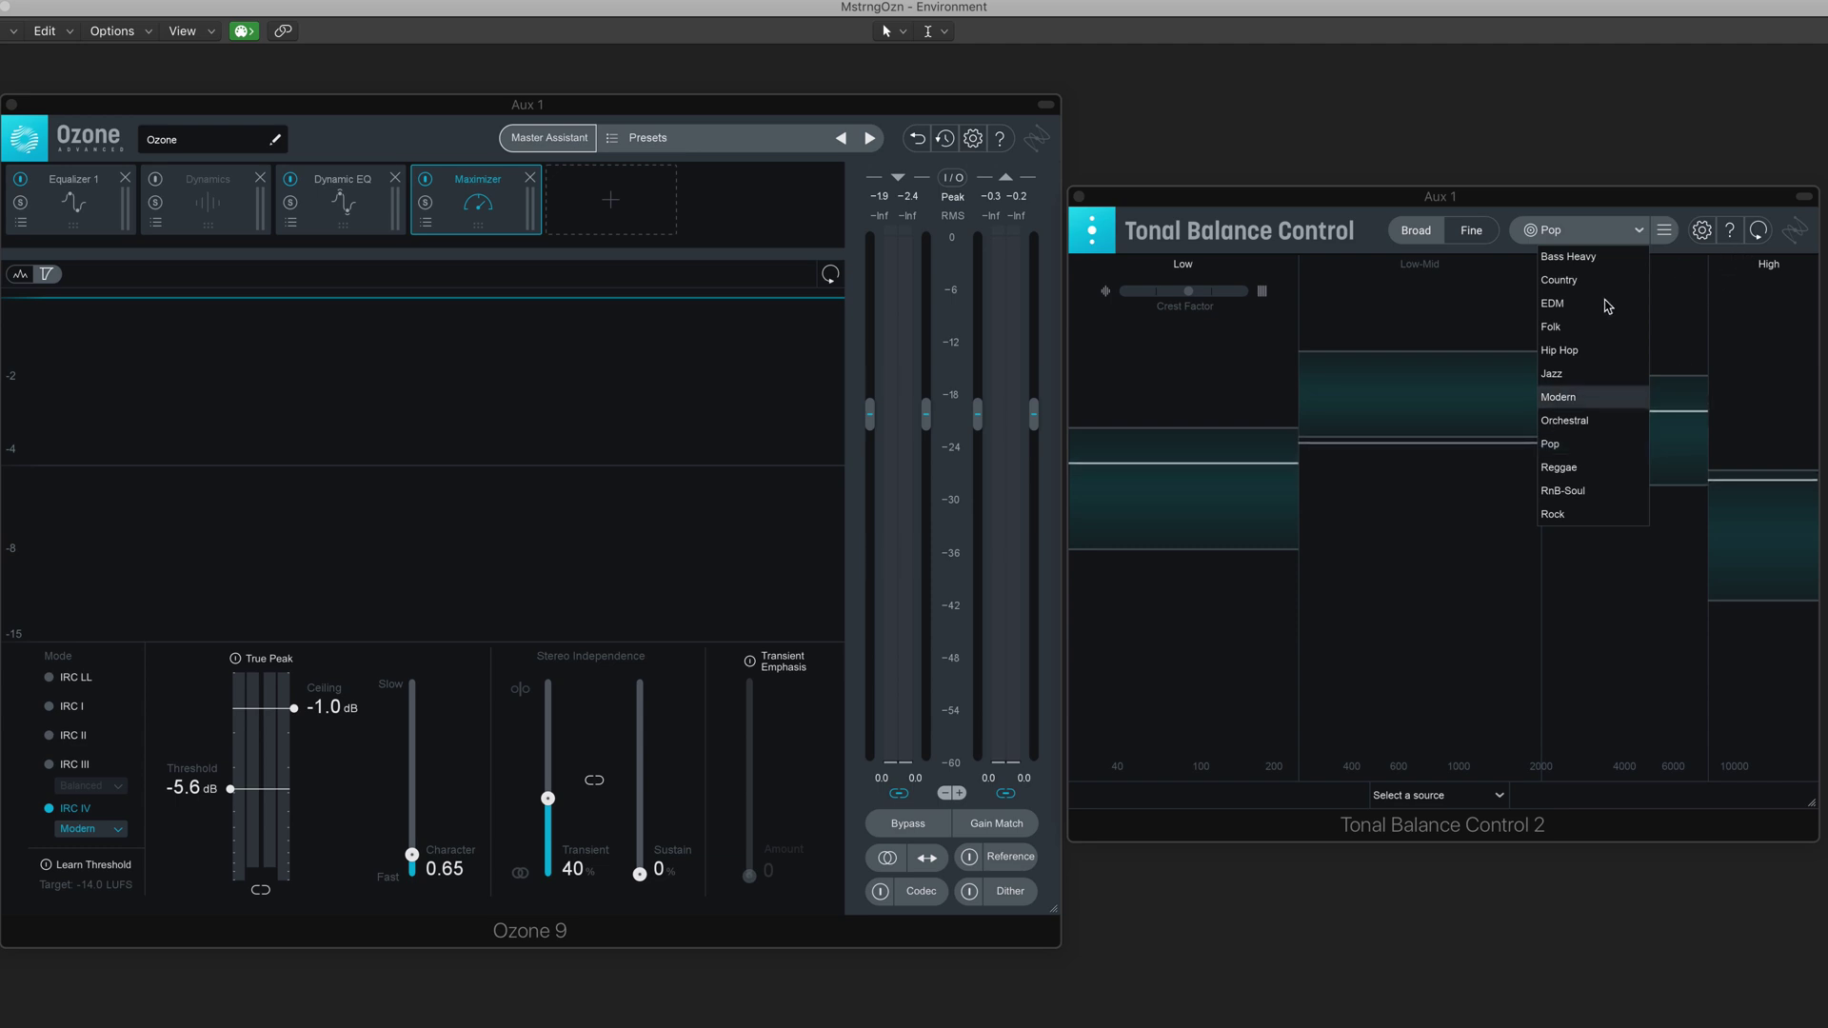
left_click(1563, 446)
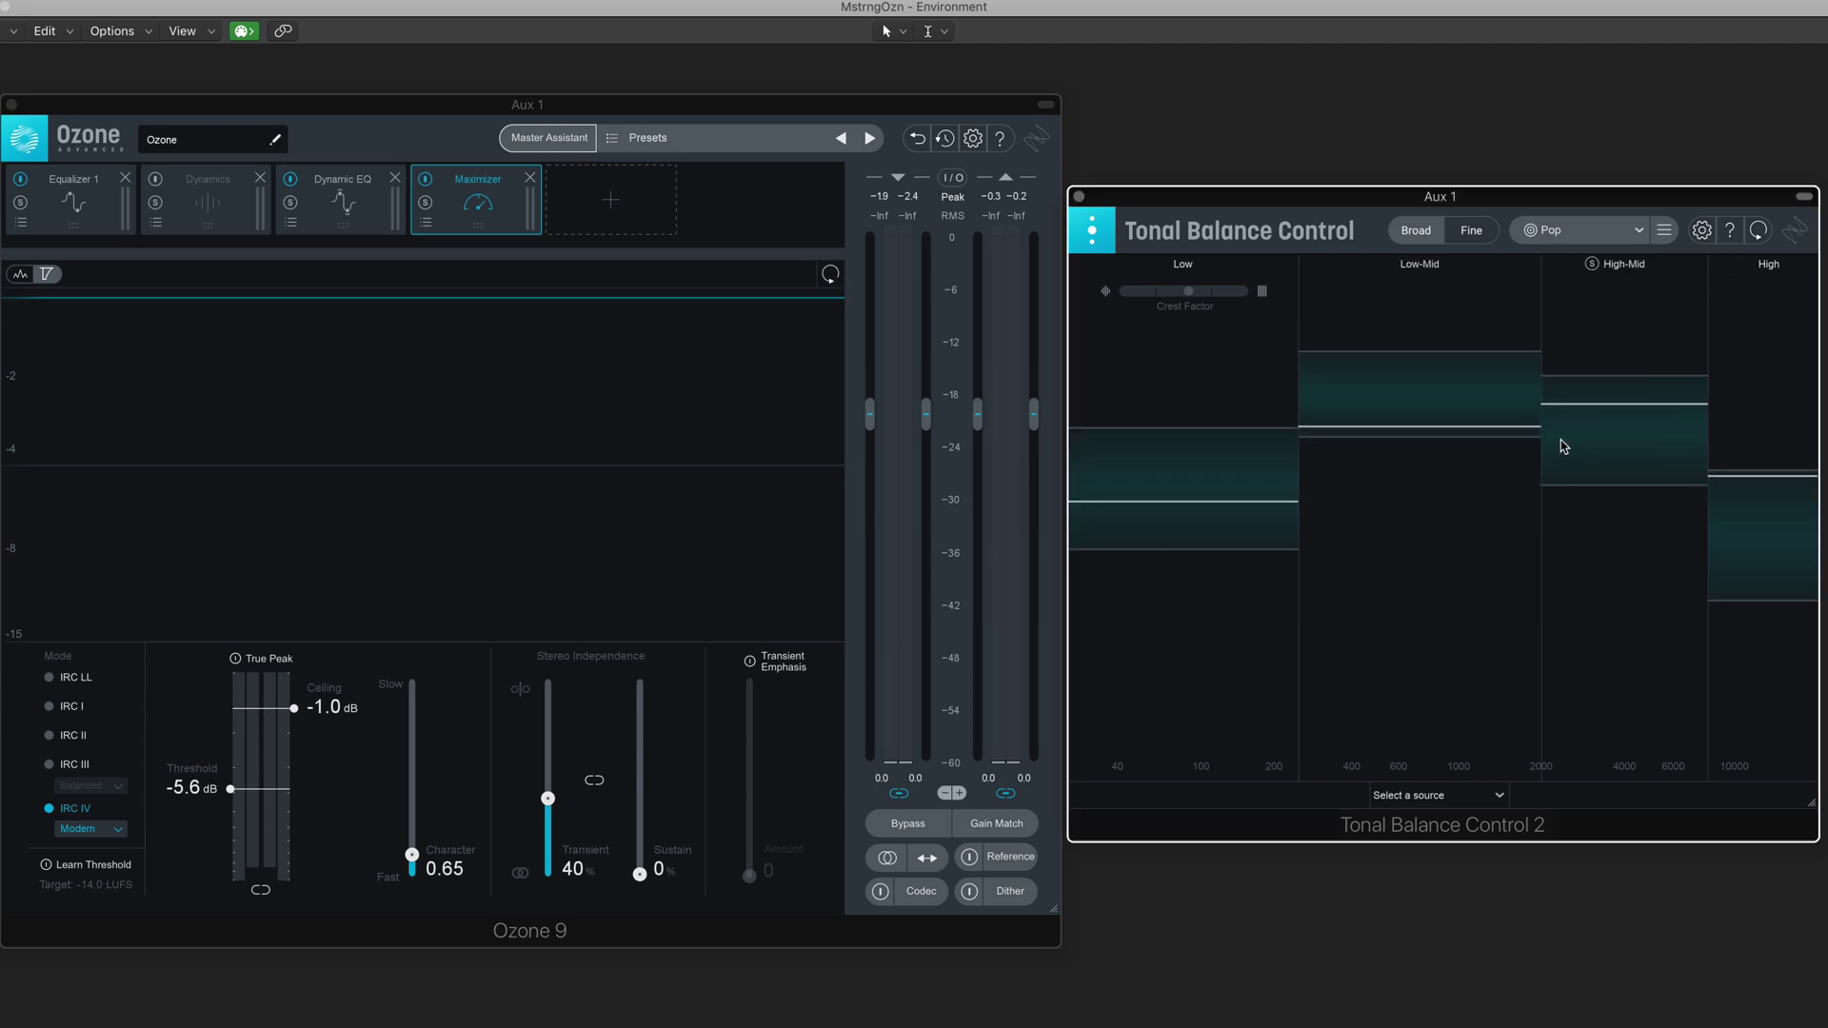
left_click(1705, 230)
left_click(1281, 620)
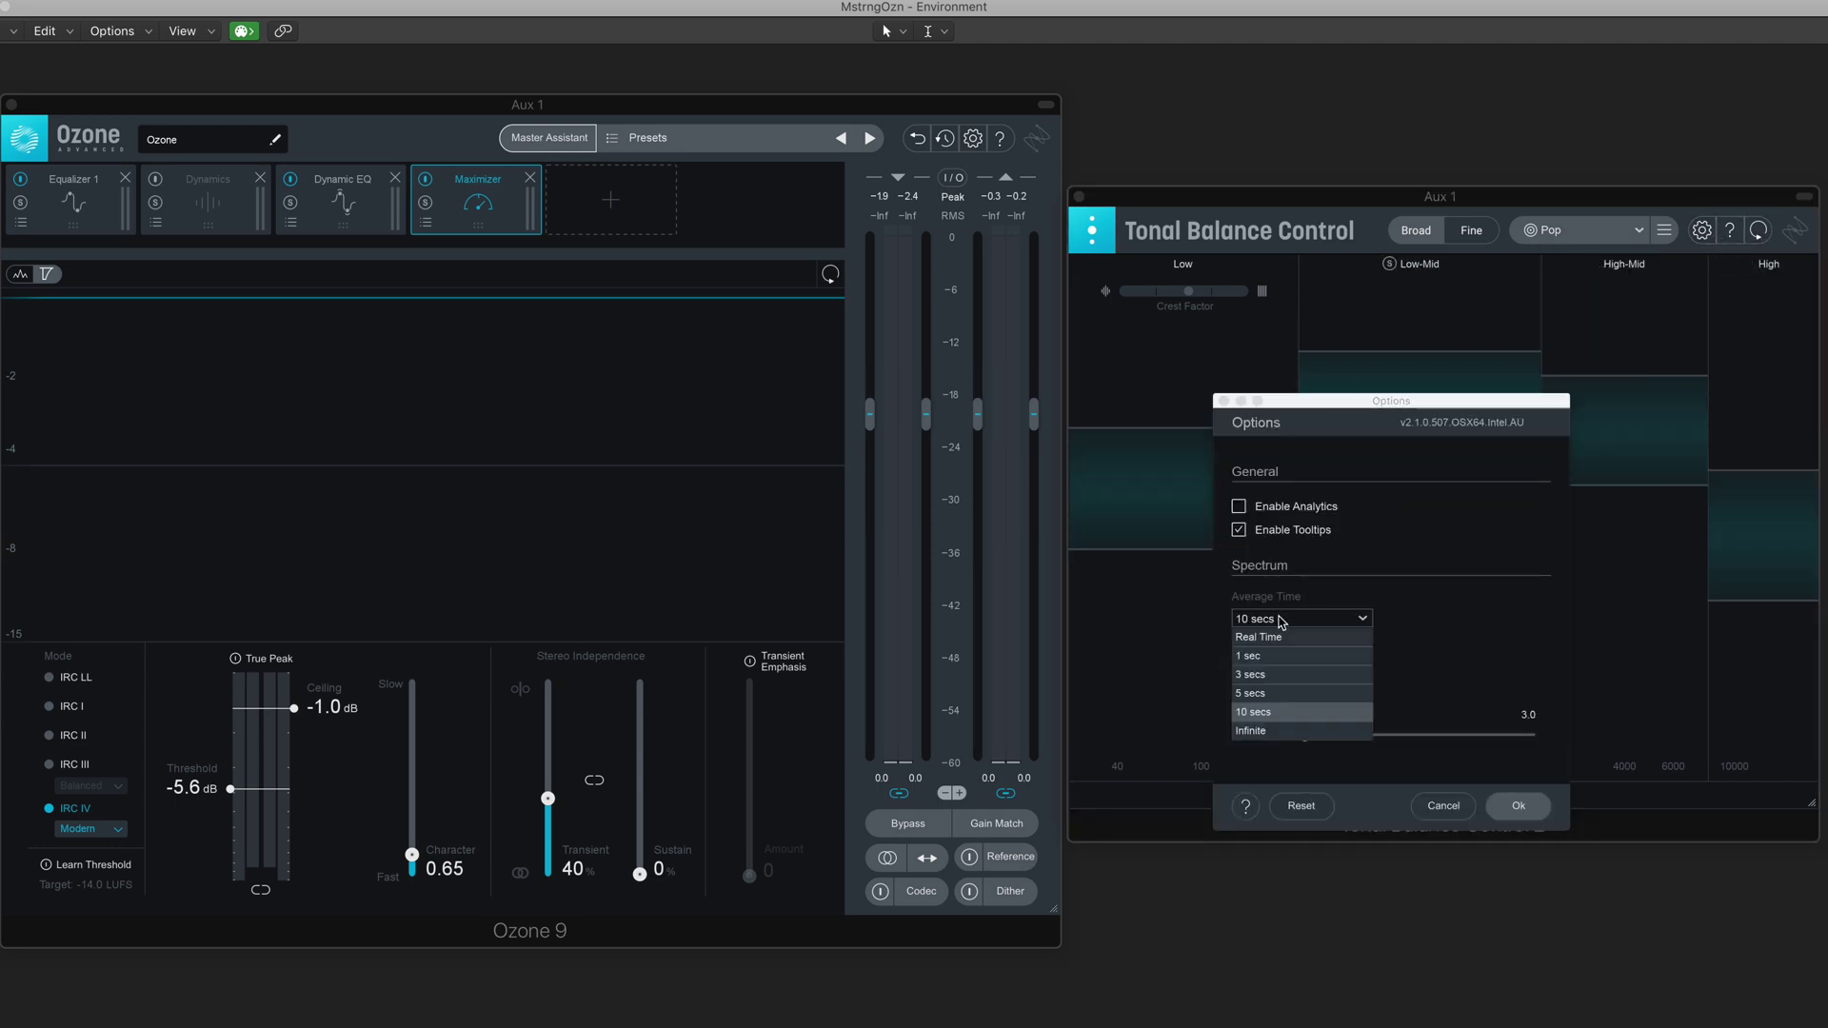
left_click(1263, 676)
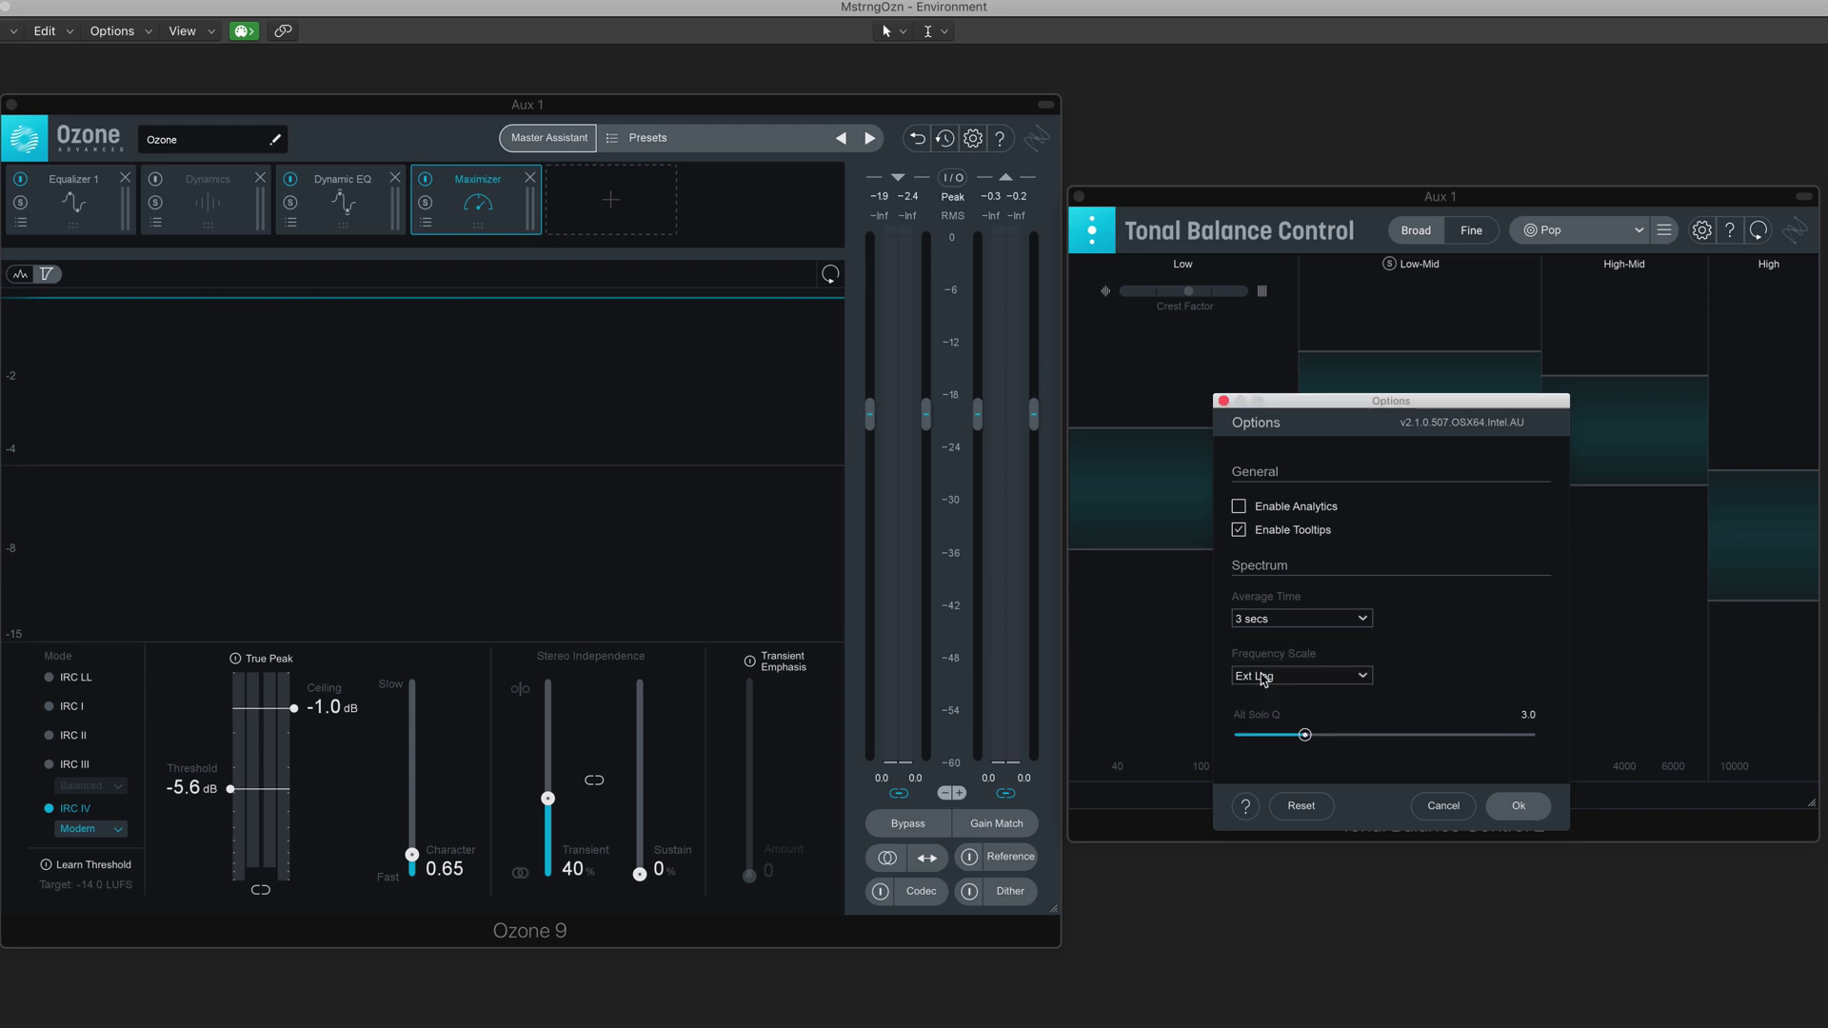
left_click(1514, 808)
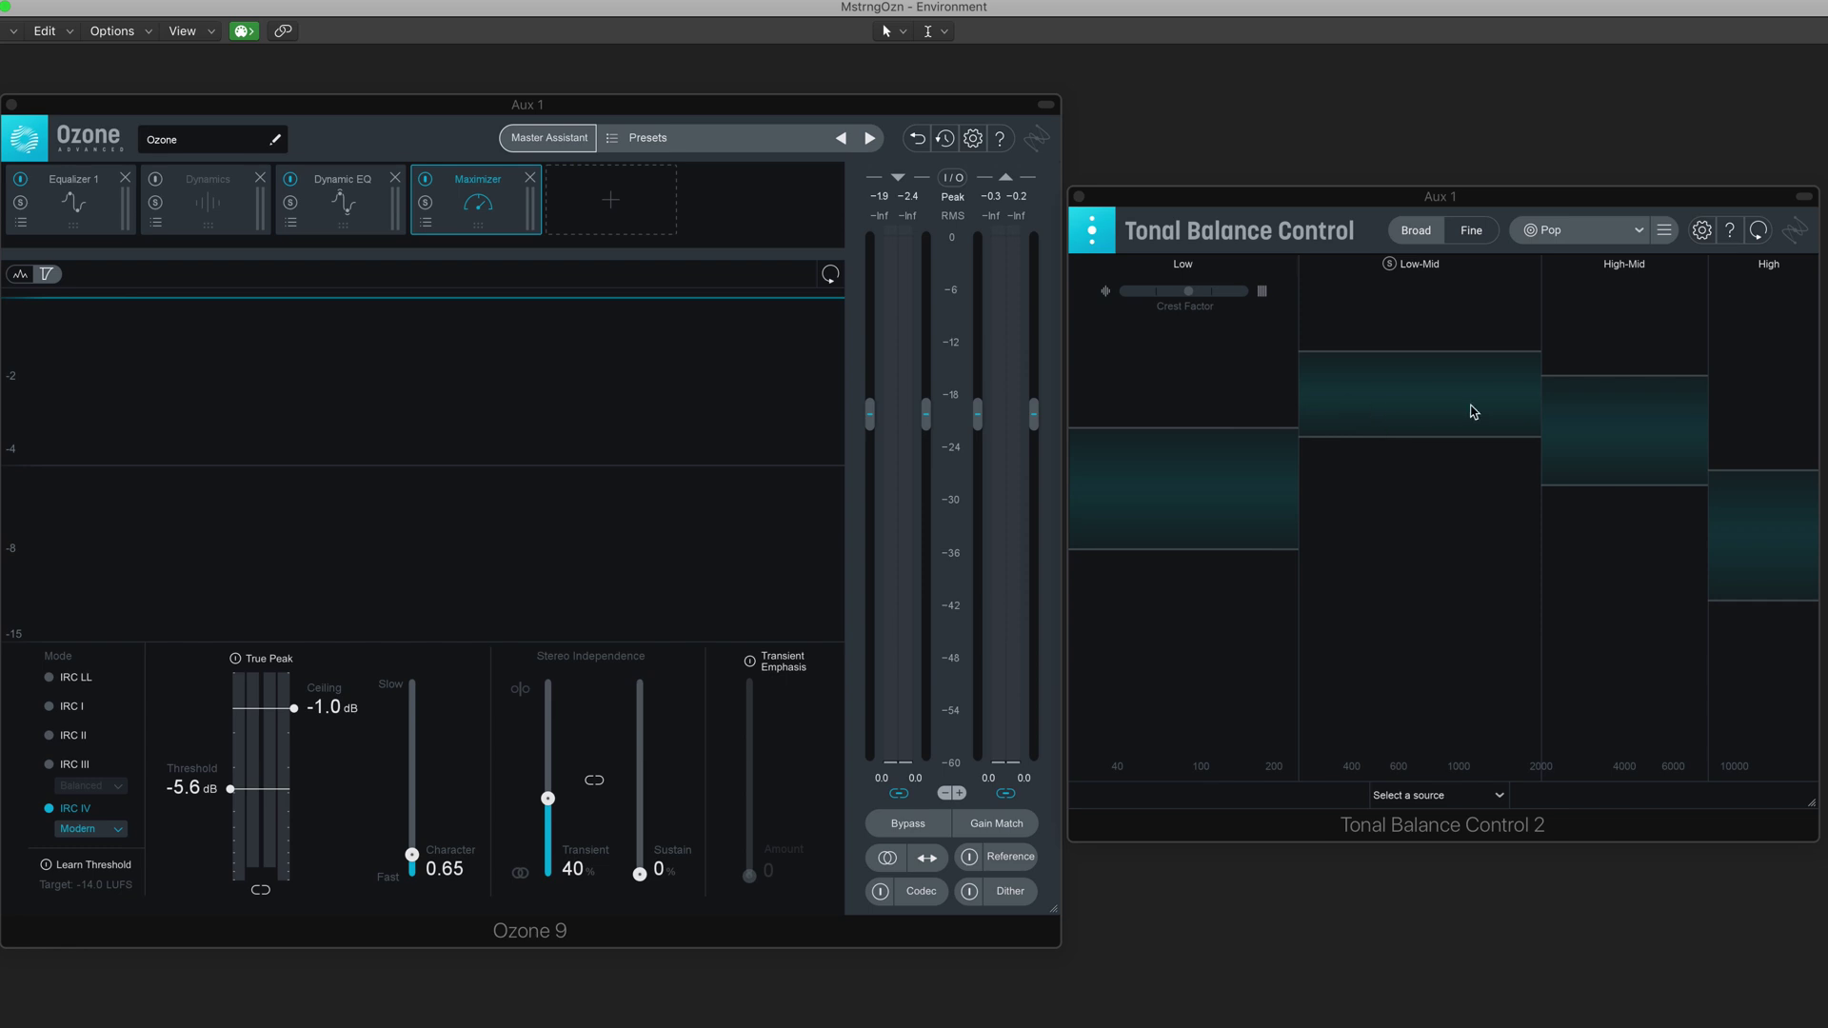
Step: Play the track, open the Equalizer 1 module, and link Ozone Equalizer 1 as Tonal Balance Control's source
key("space")
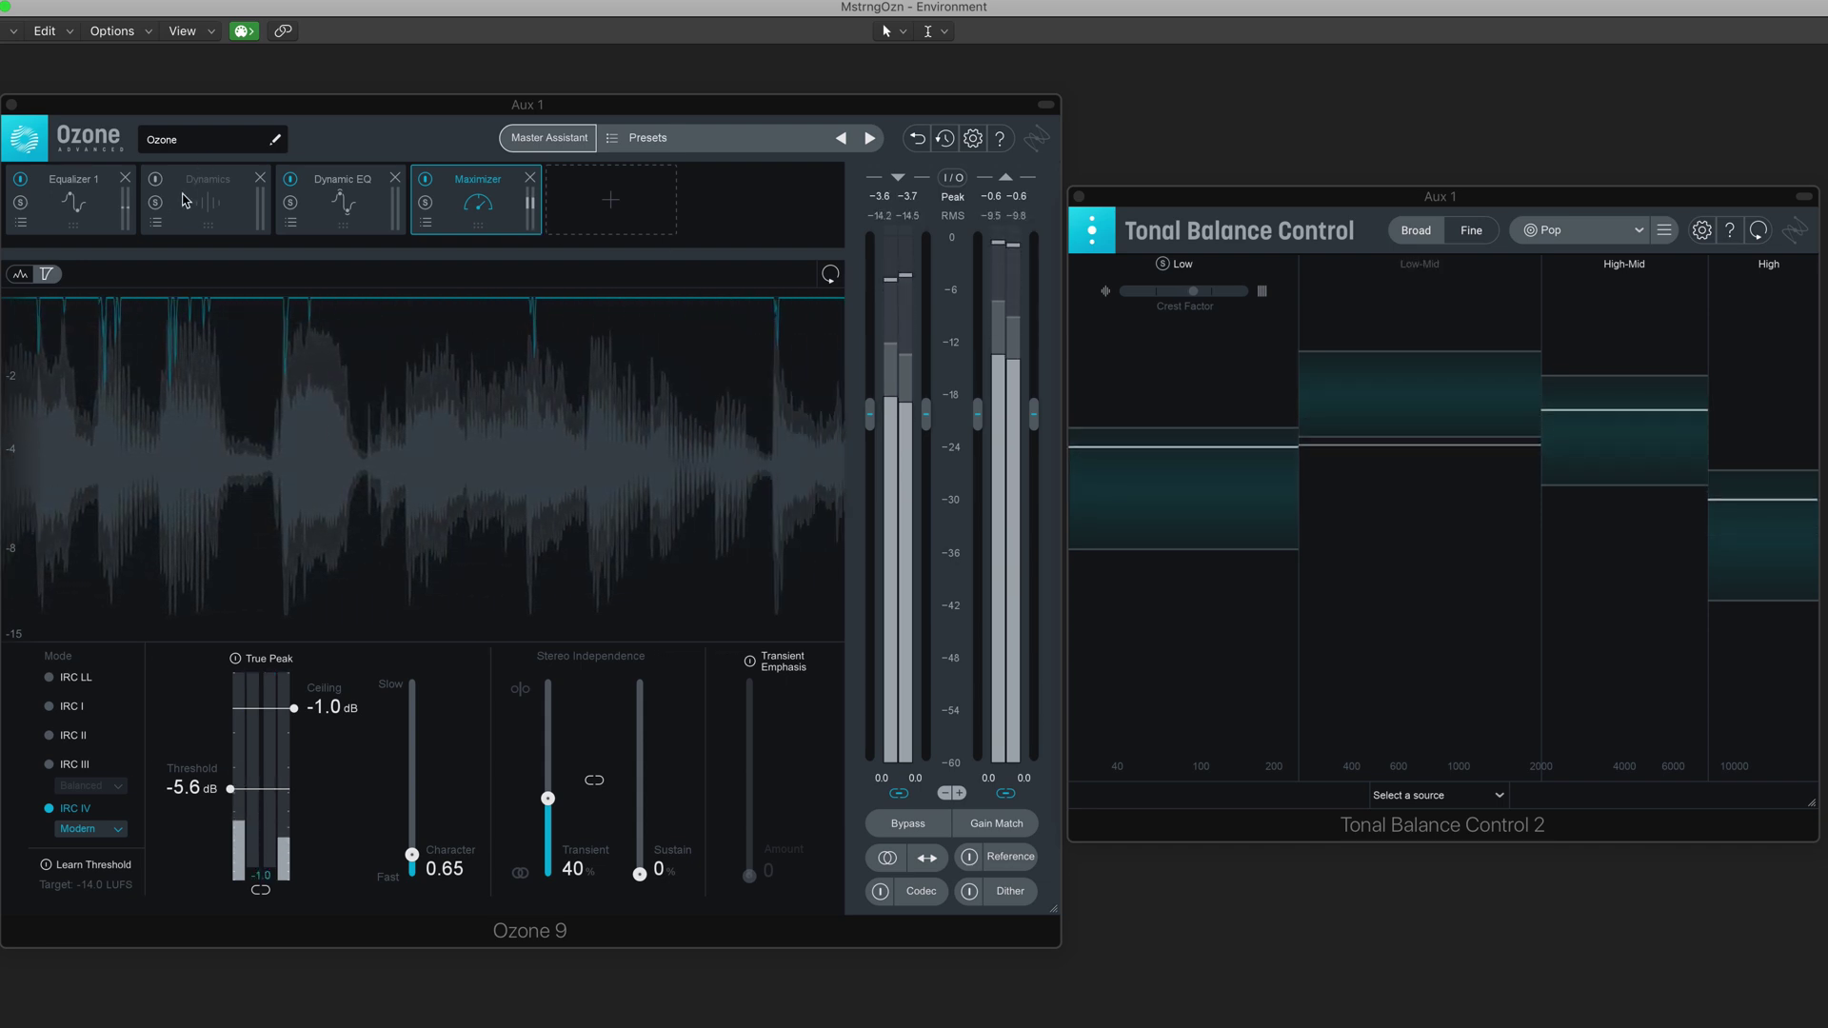
left_click(90, 195)
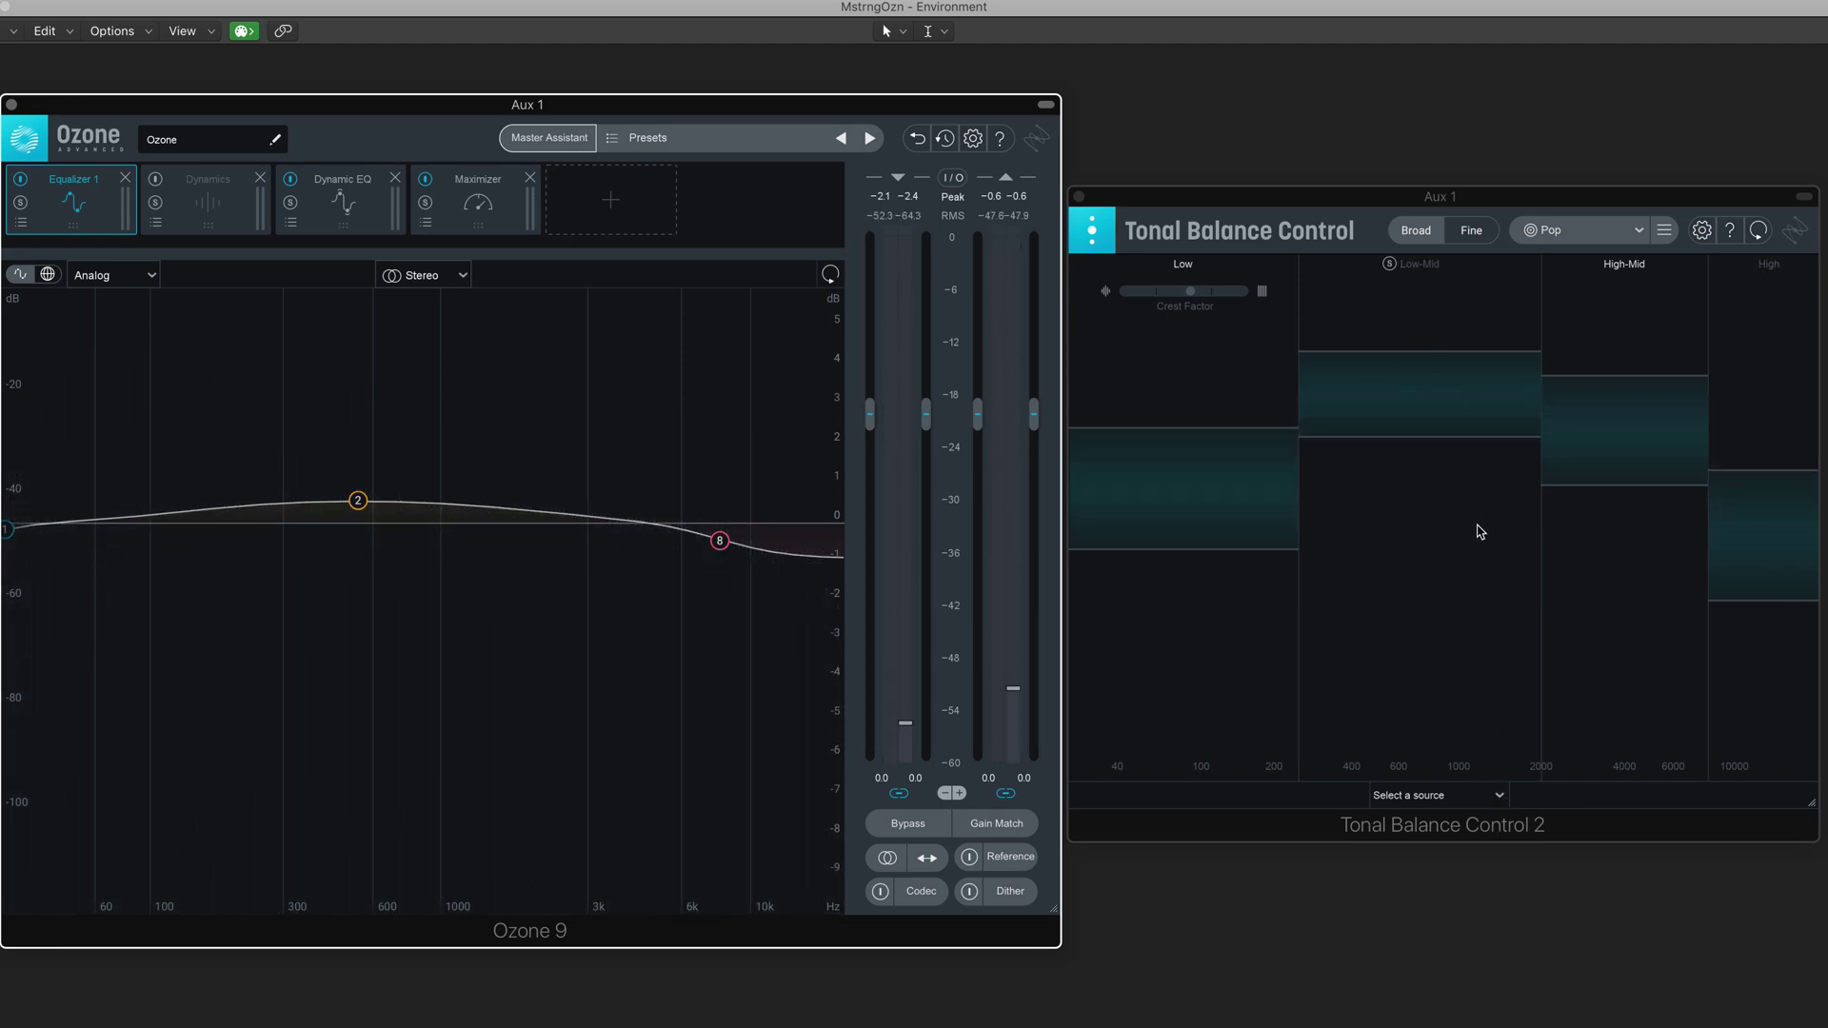
left_click(1501, 798)
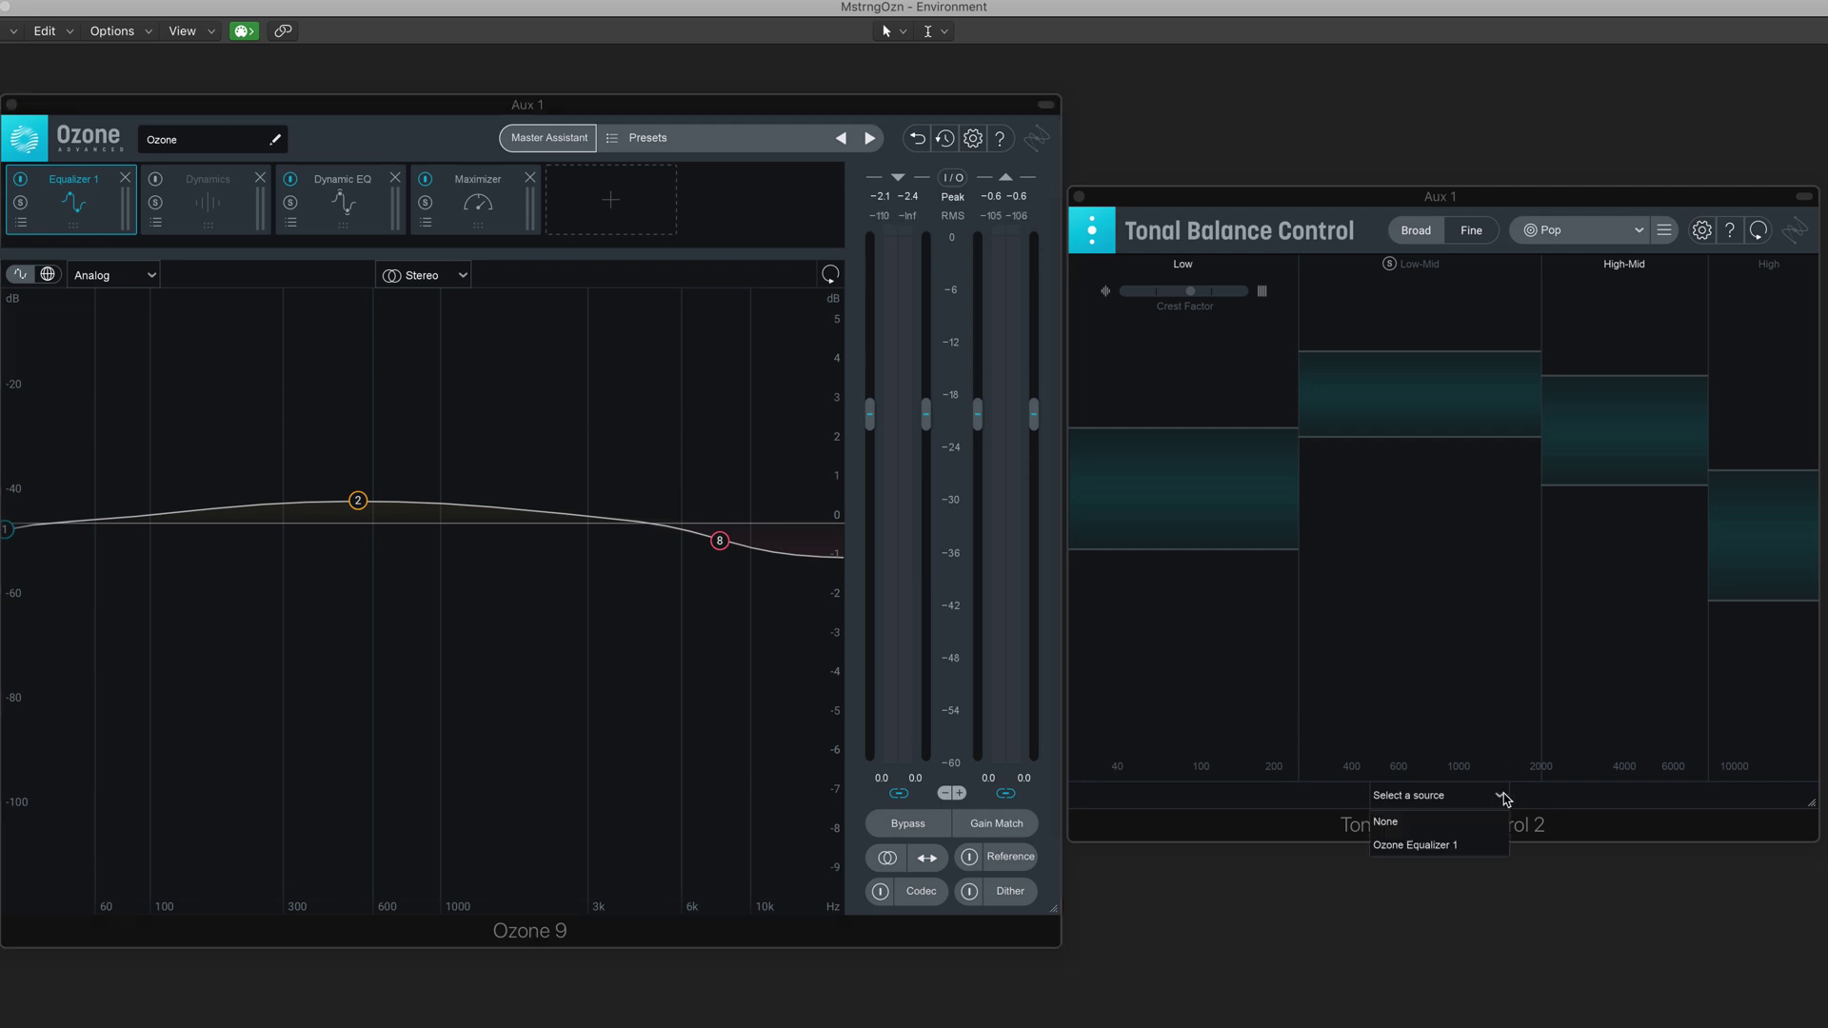
left_click(1416, 846)
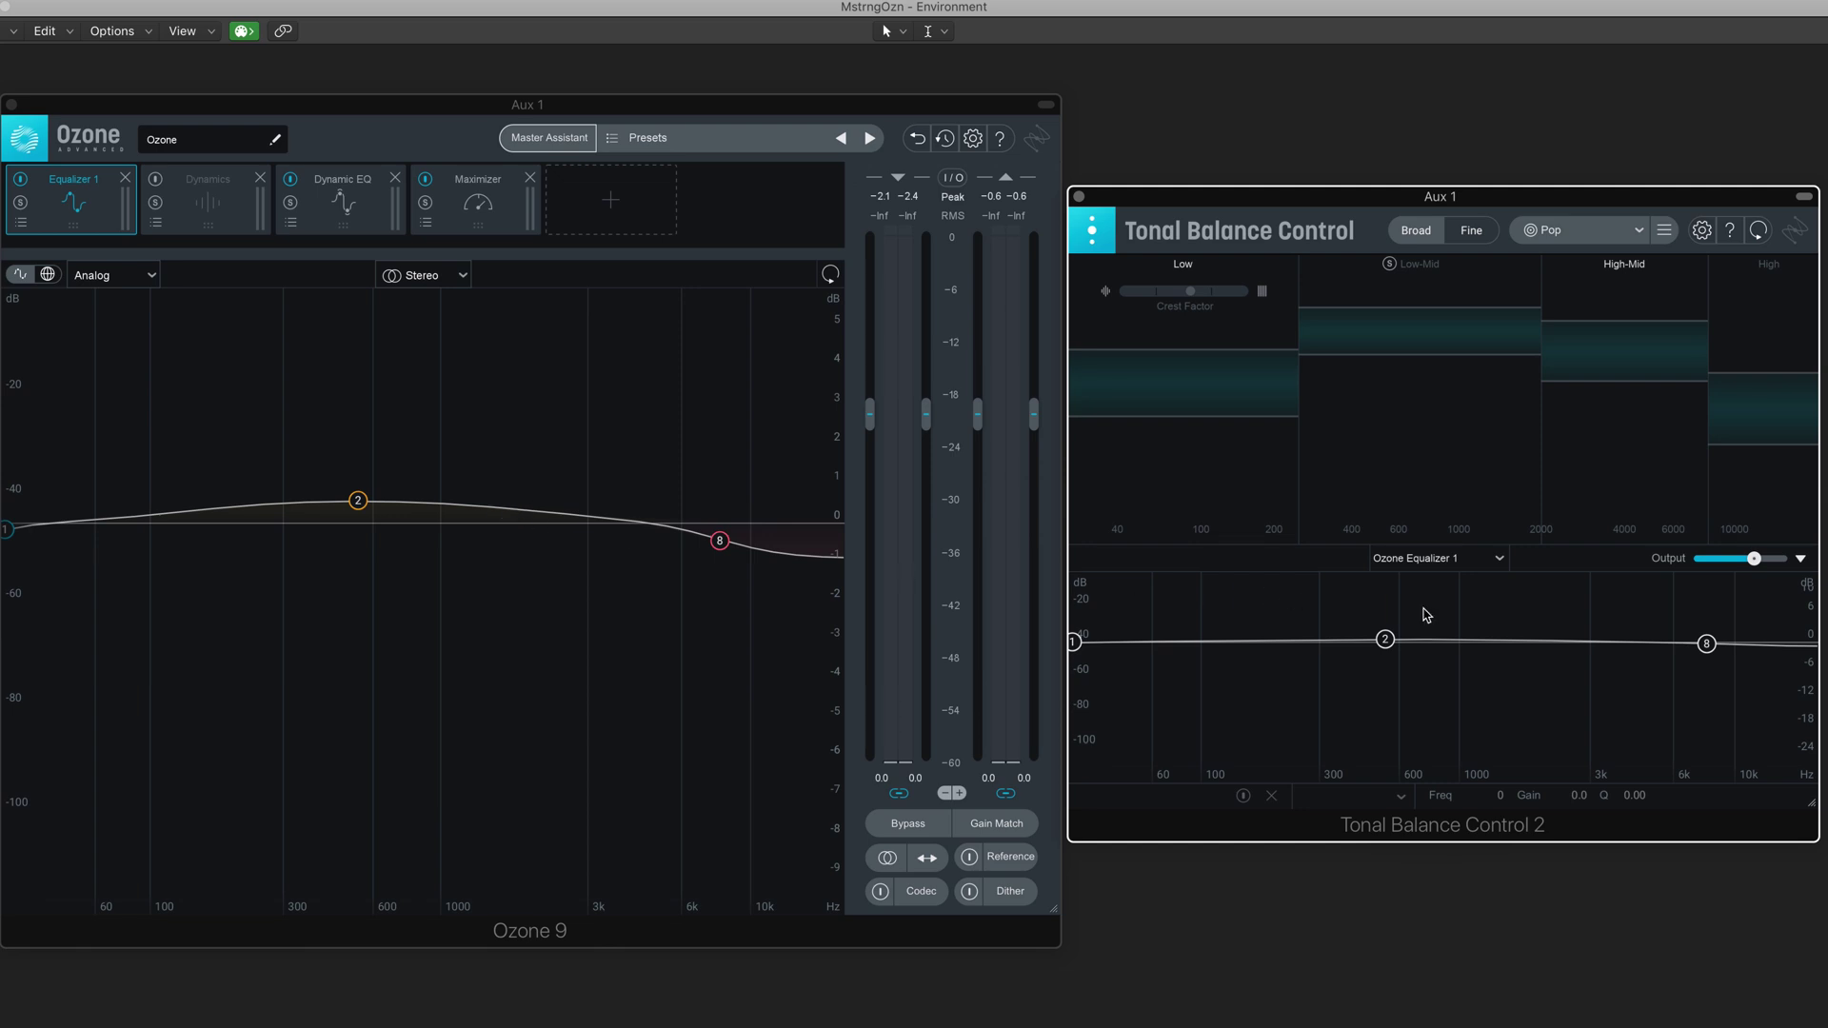
Step: Add a bell band to the equalizer at about 982 Hz and adjust its gain to 1.1 dB during playback
left_click(1454, 640)
left_click_drag(1456, 643, 1458, 638)
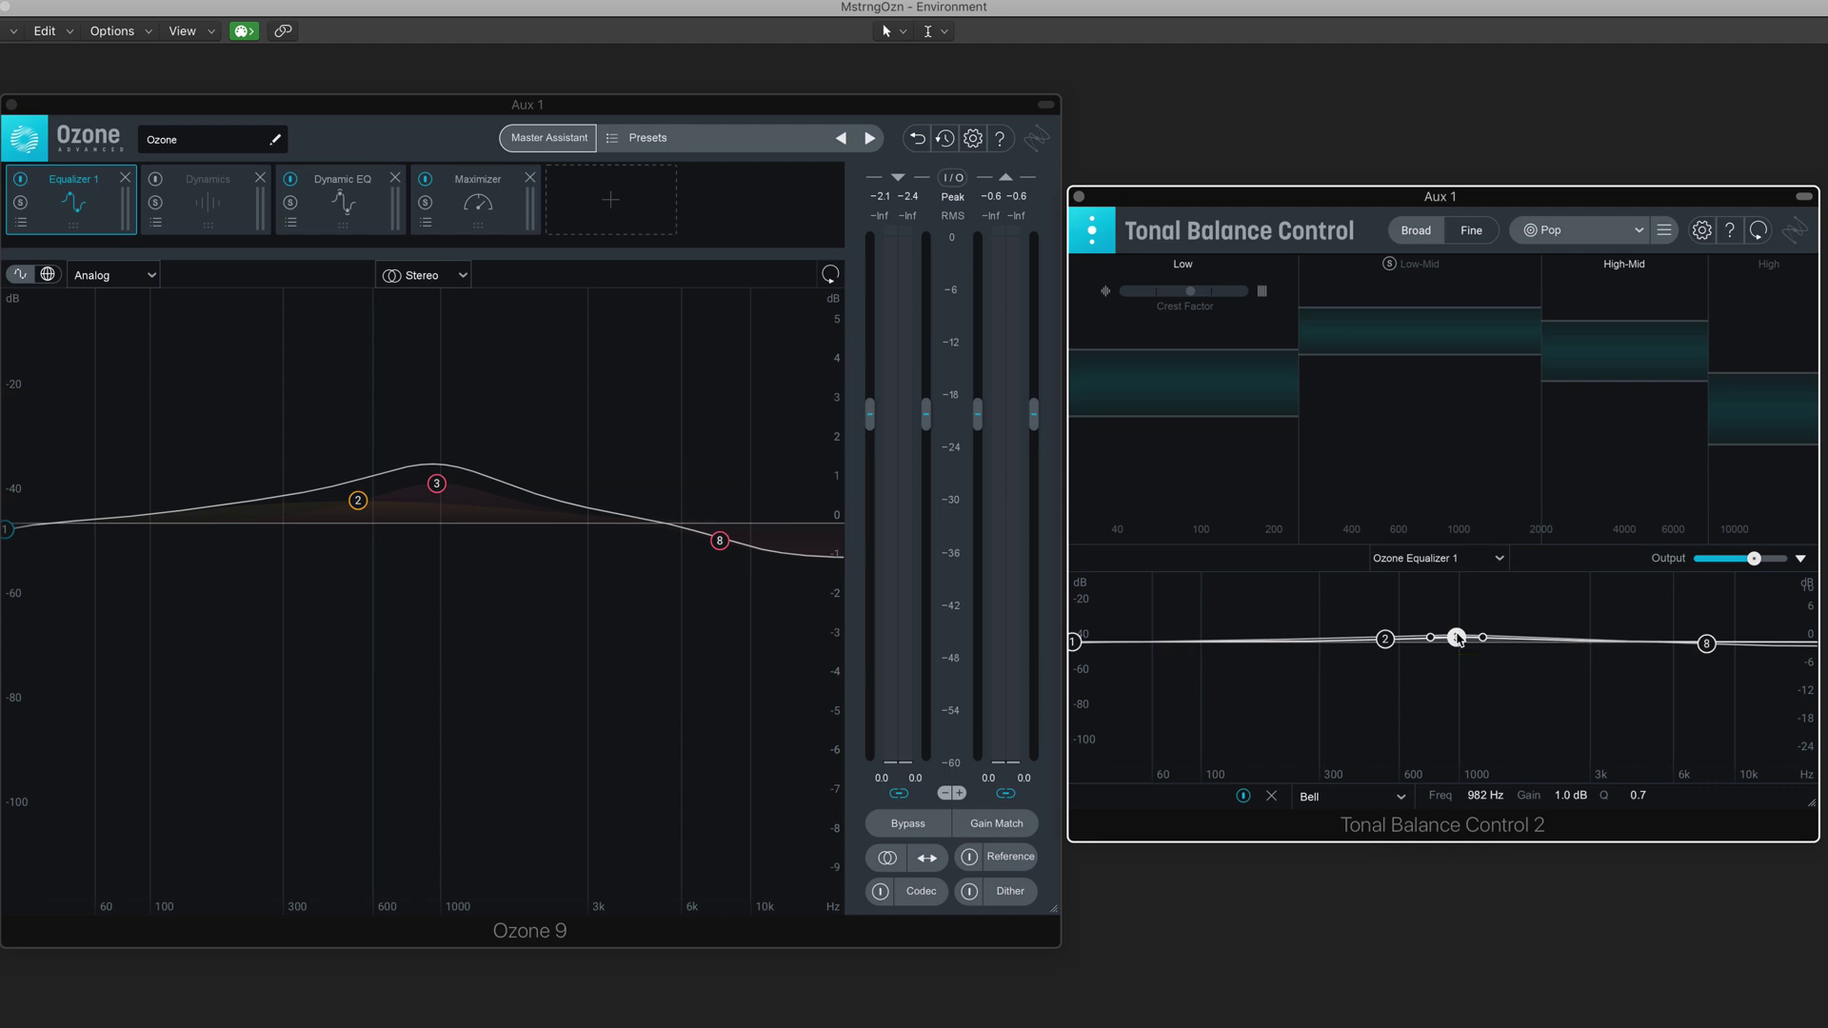
key("space")
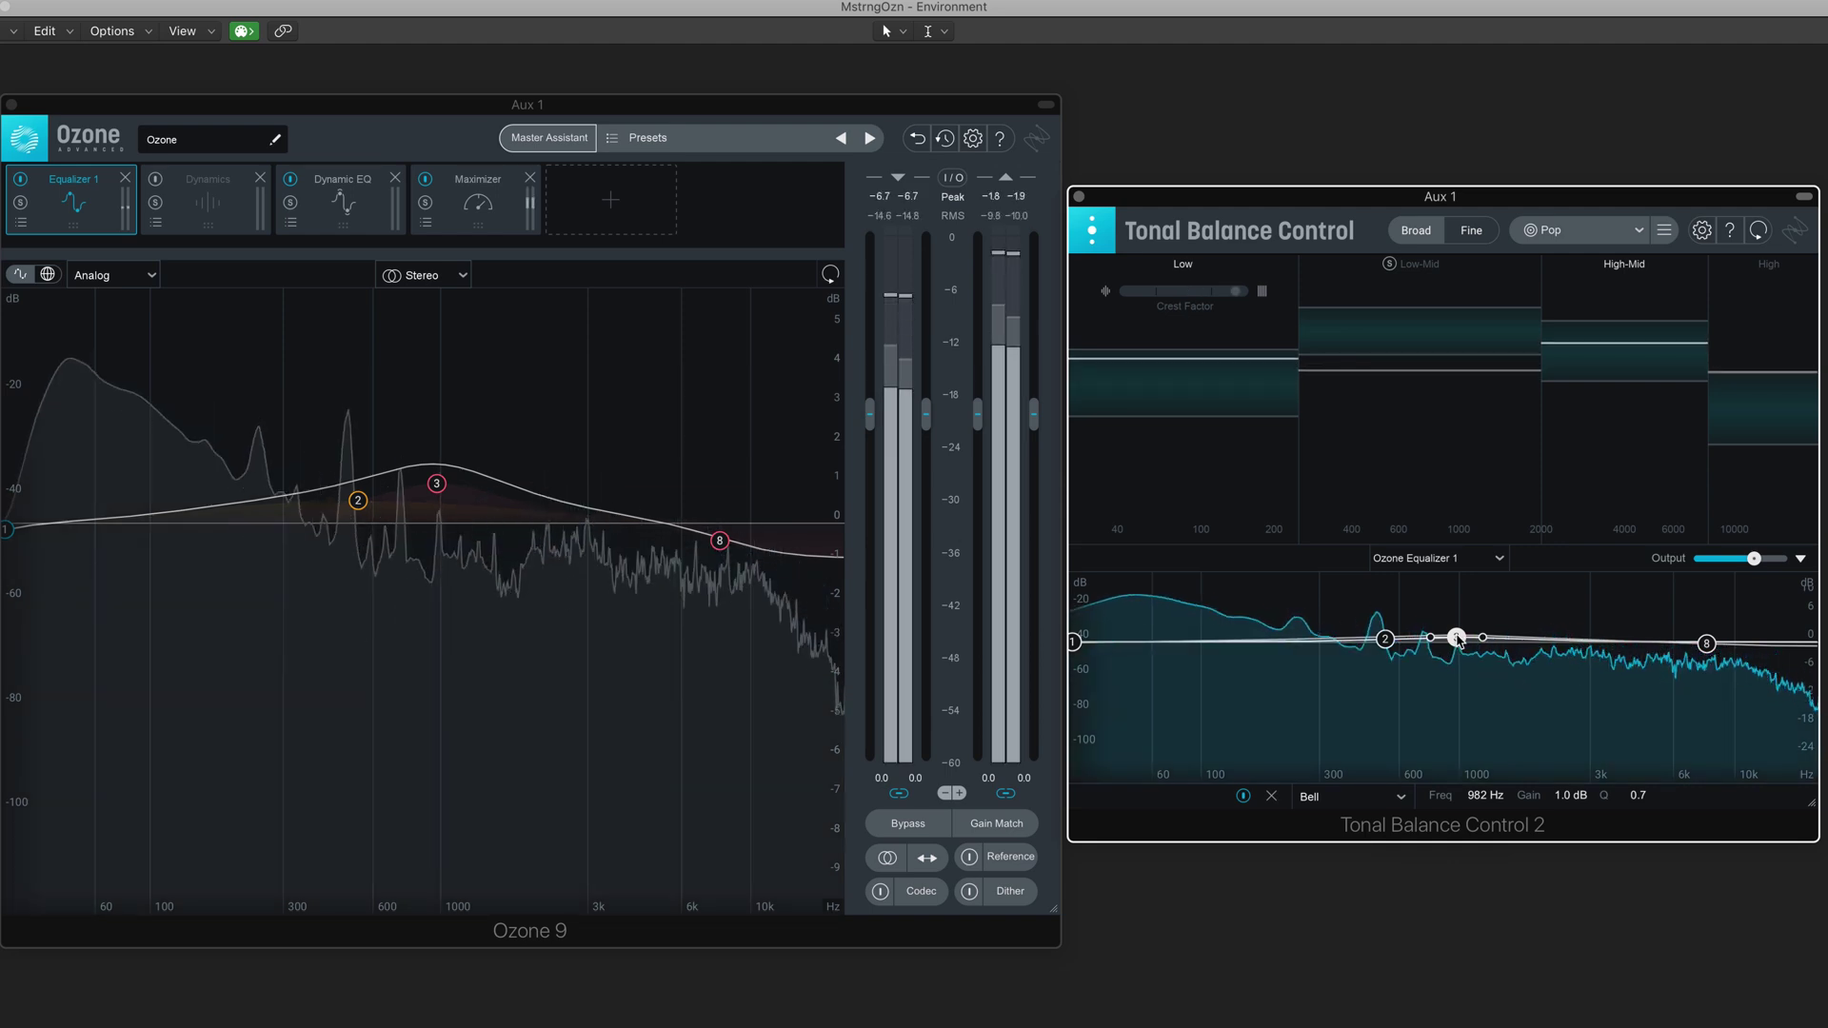
left_click_drag(1456, 638, 1458, 634)
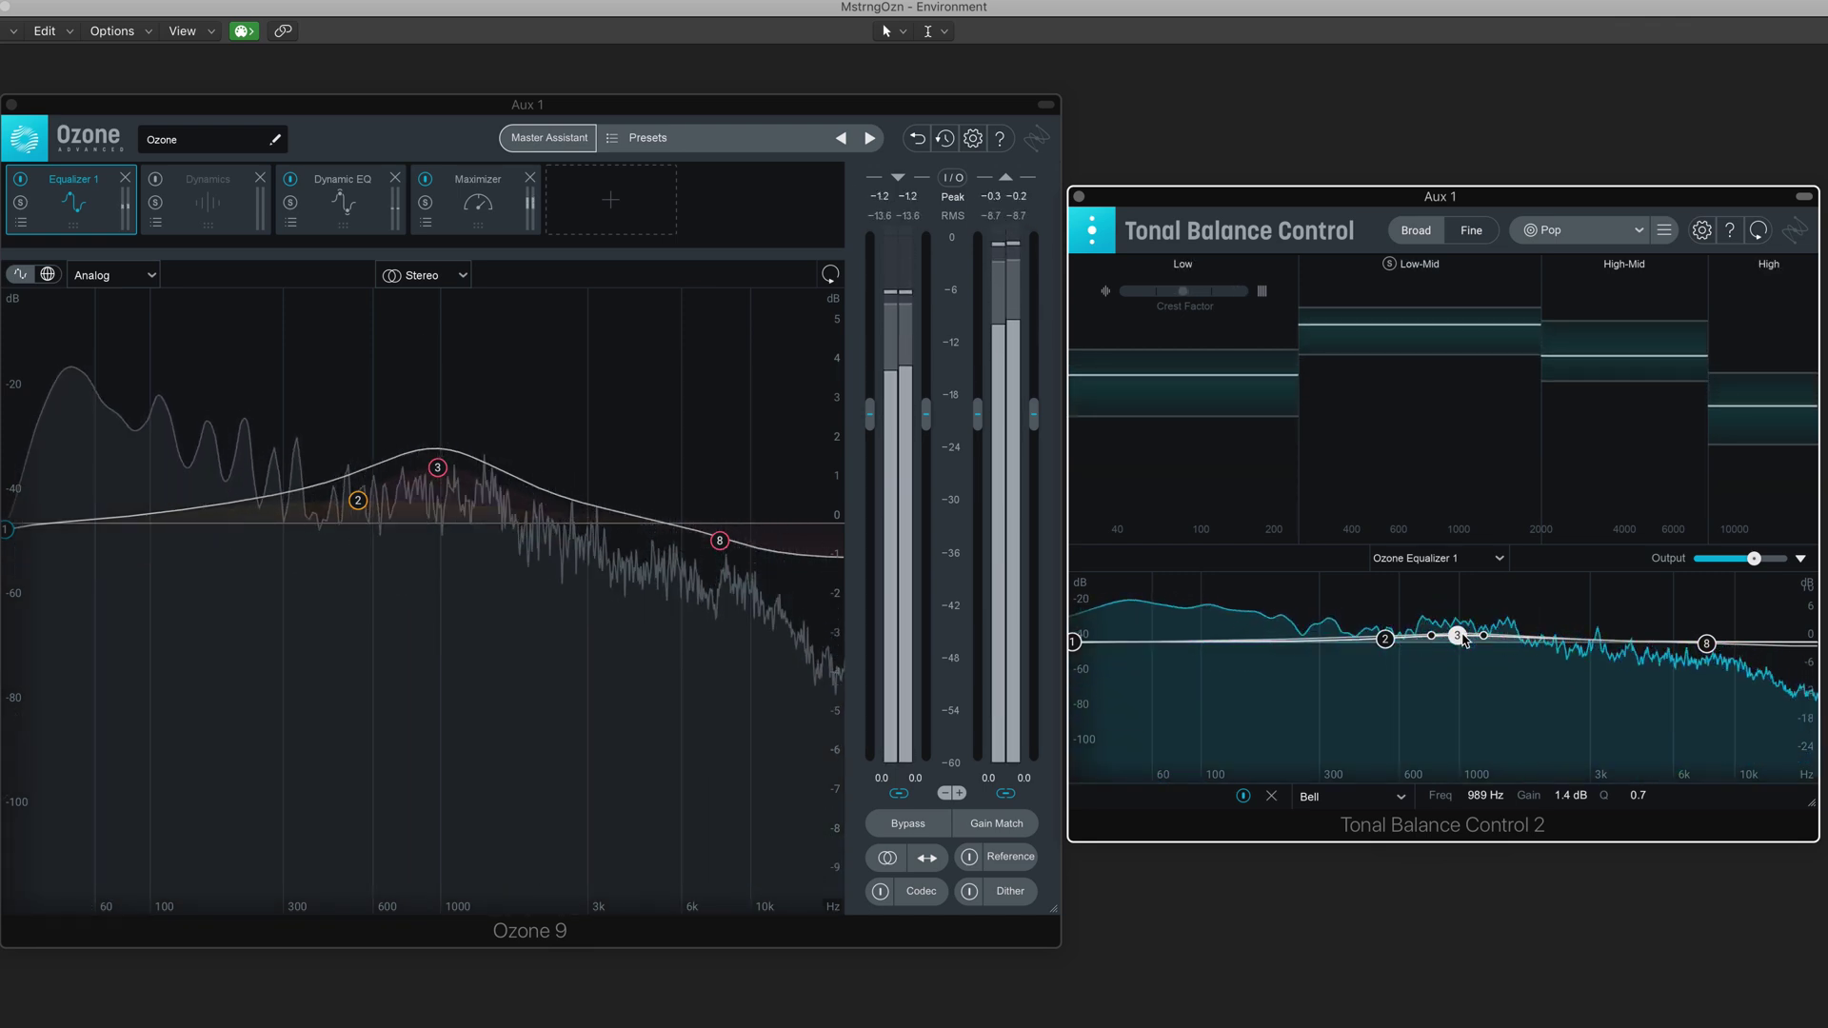
left_click_drag(434, 472, 440, 479)
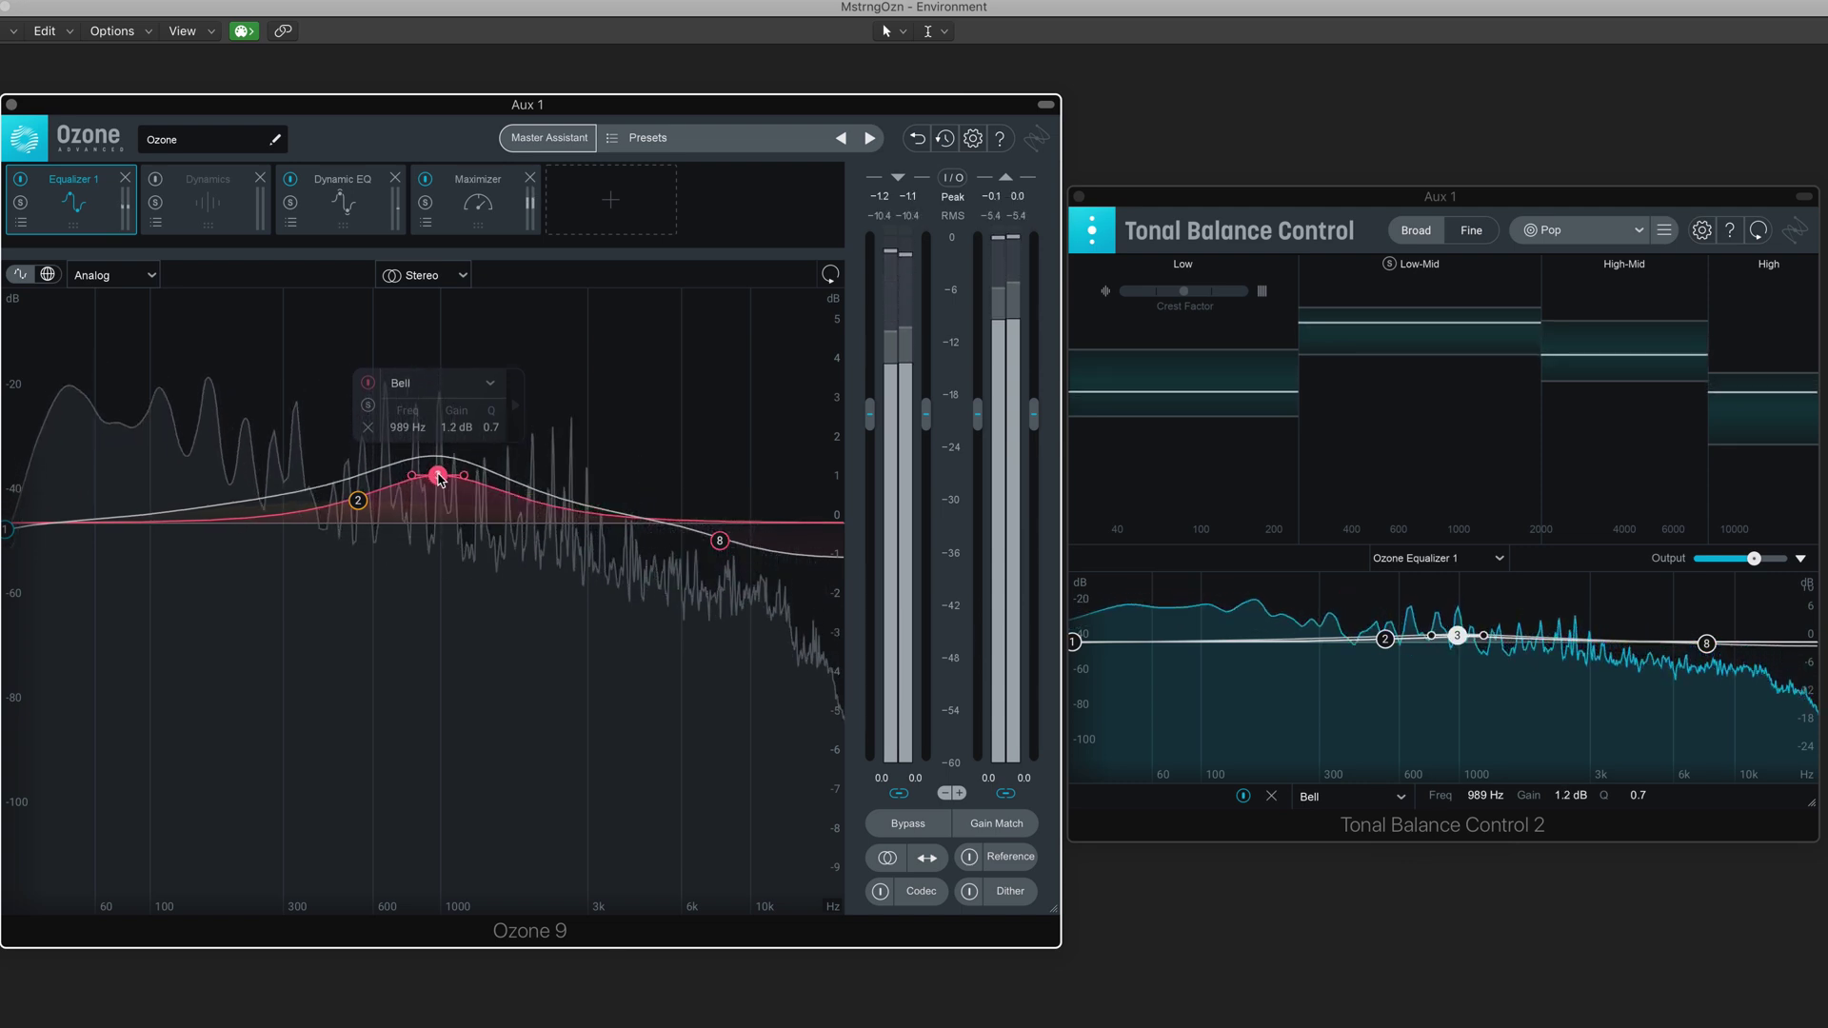
left_click_drag(443, 484, 441, 488)
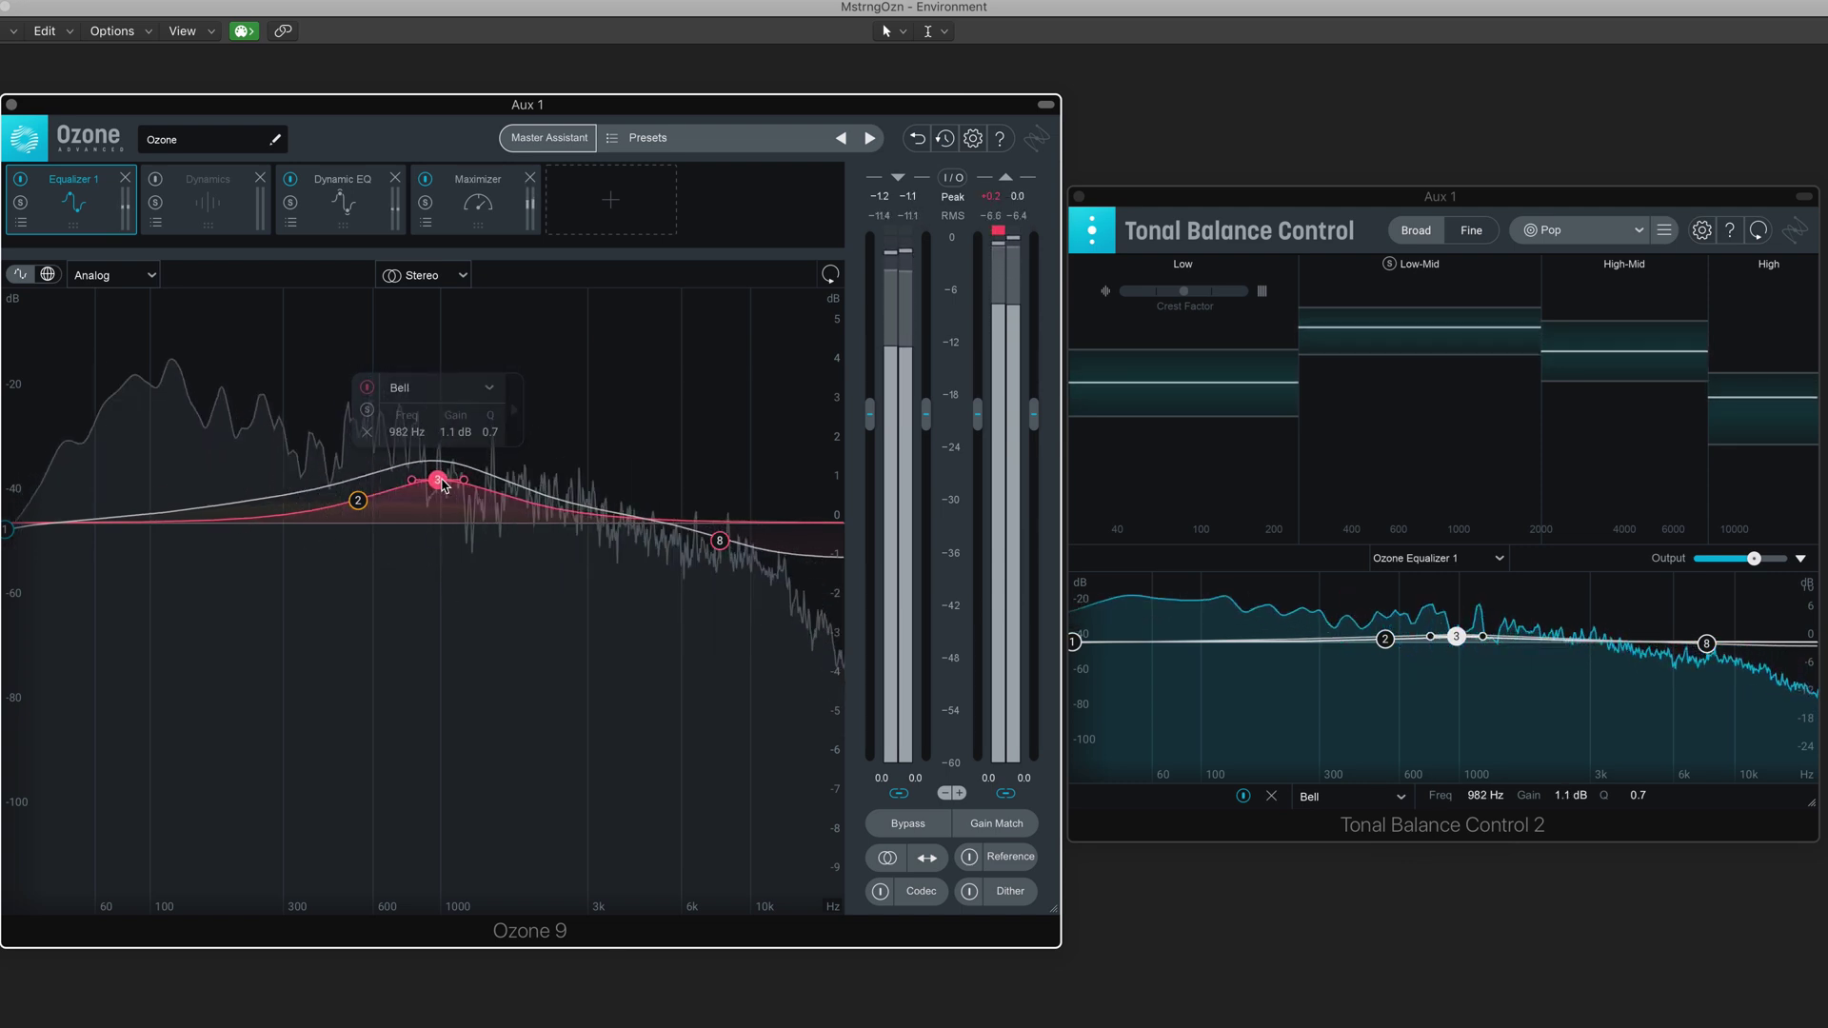
Step: Enable the Dynamics module, split it into four bands, and have it learn the crossover points from the playing track
left_click(202, 196)
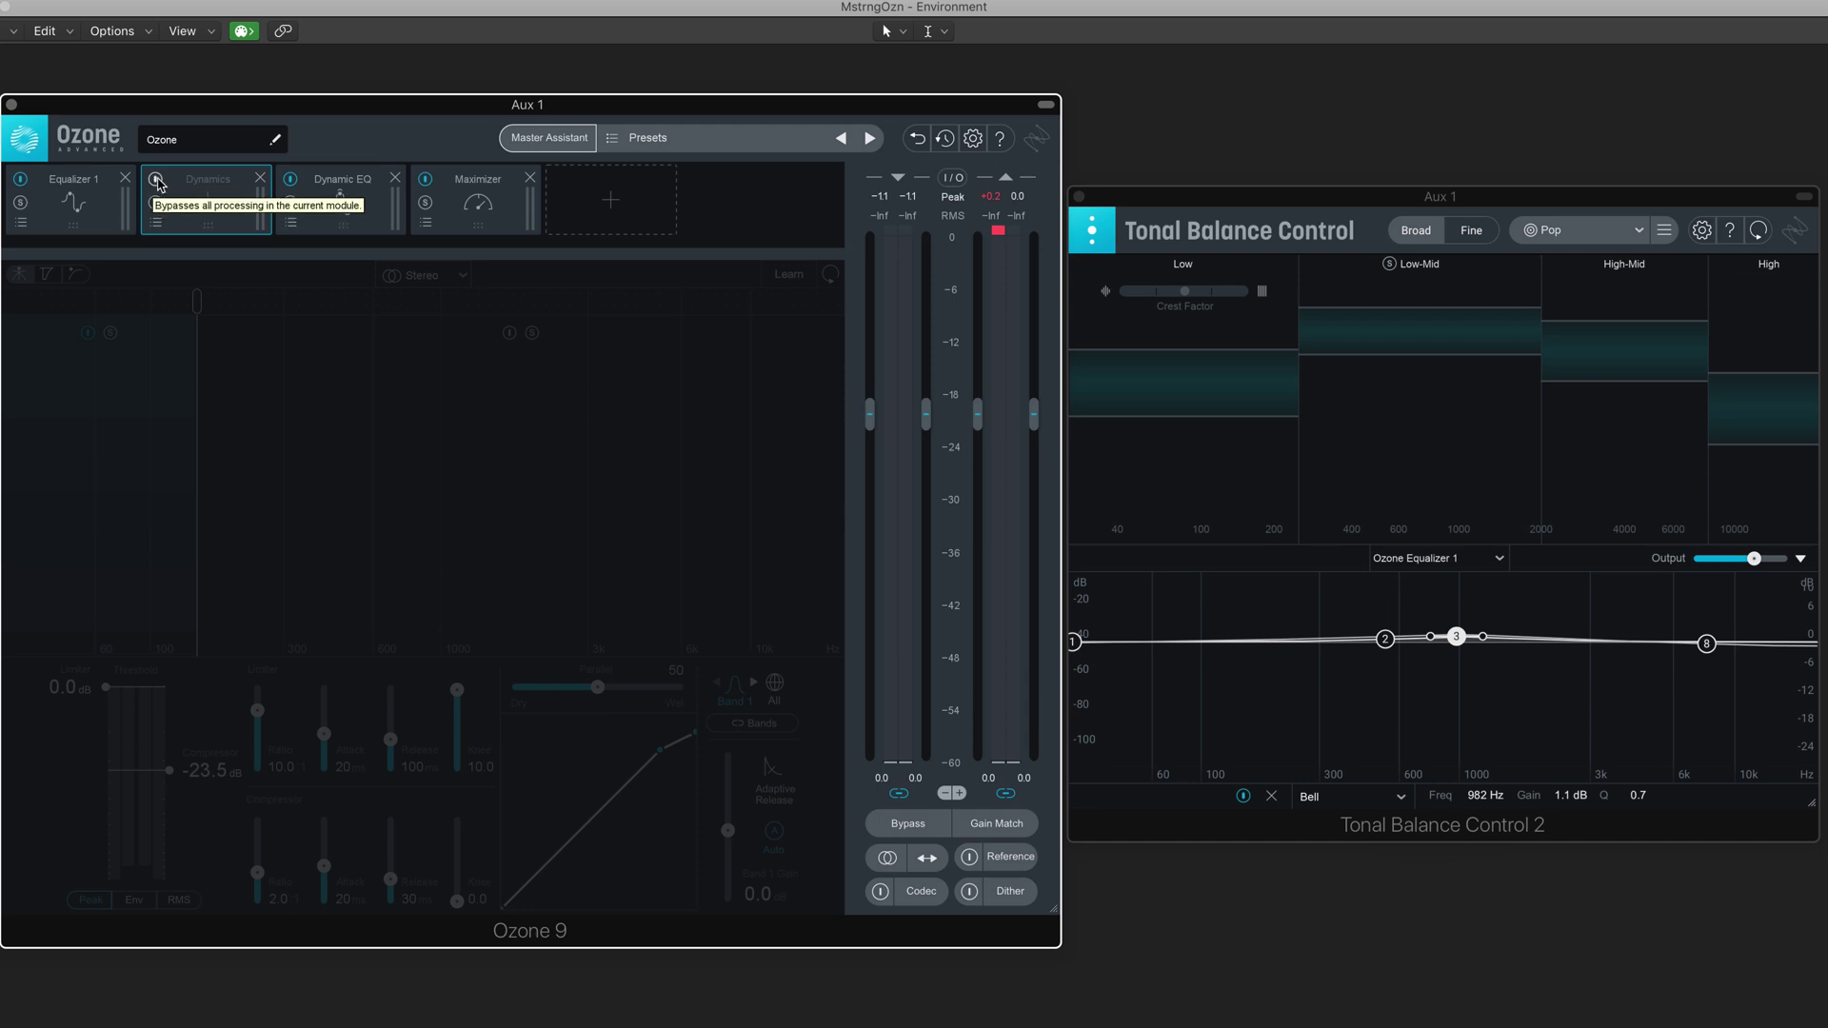
left_click(162, 182)
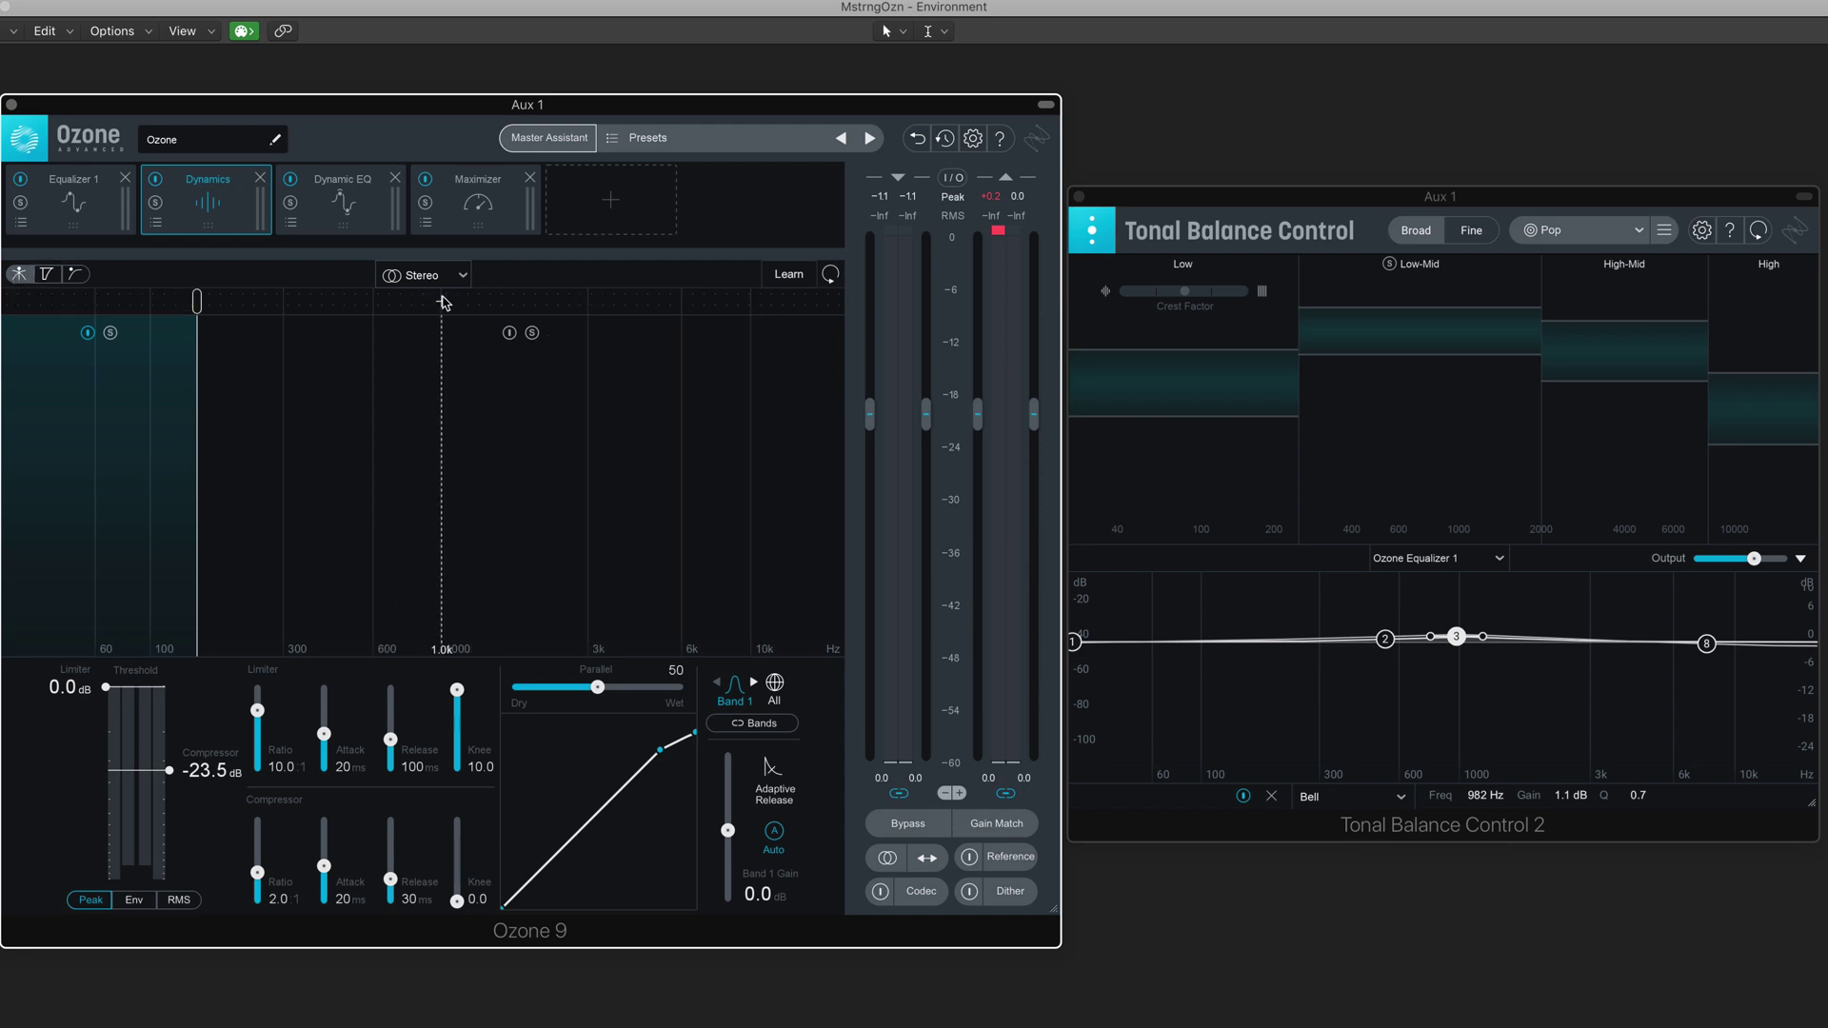
left_click(442, 303)
left_click(650, 303)
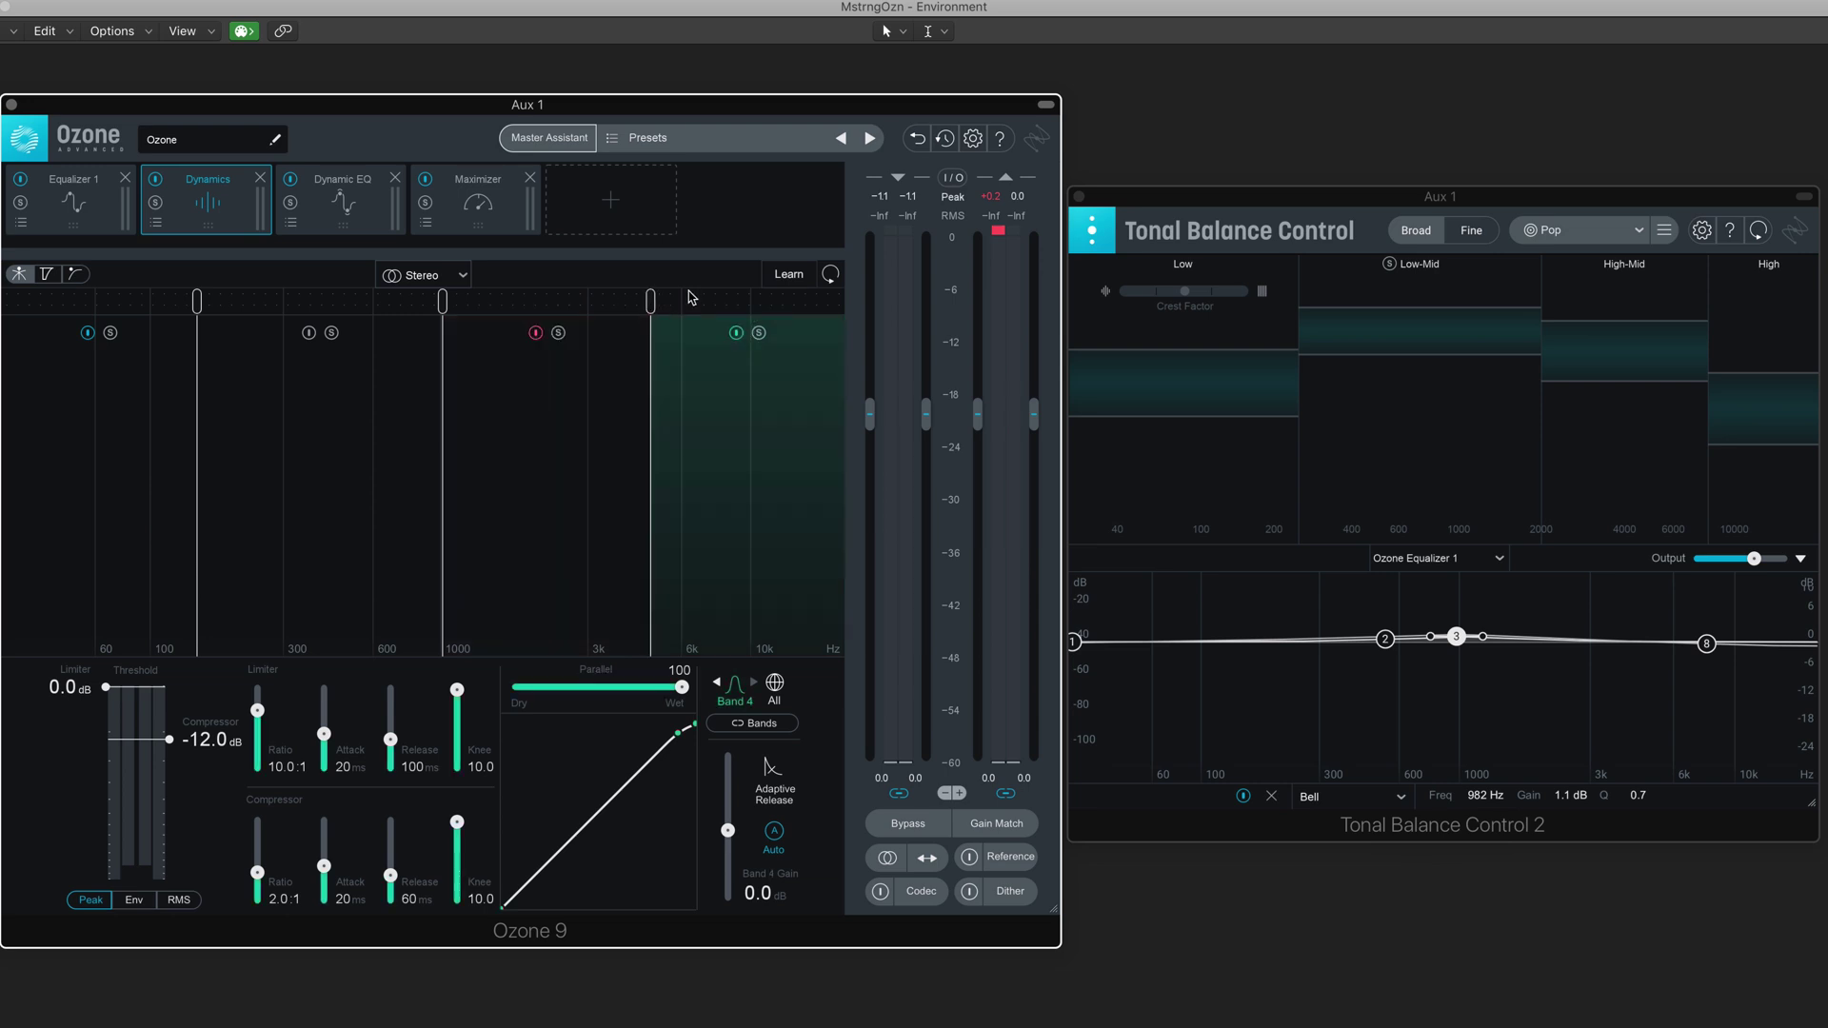
left_click(803, 286)
key("space")
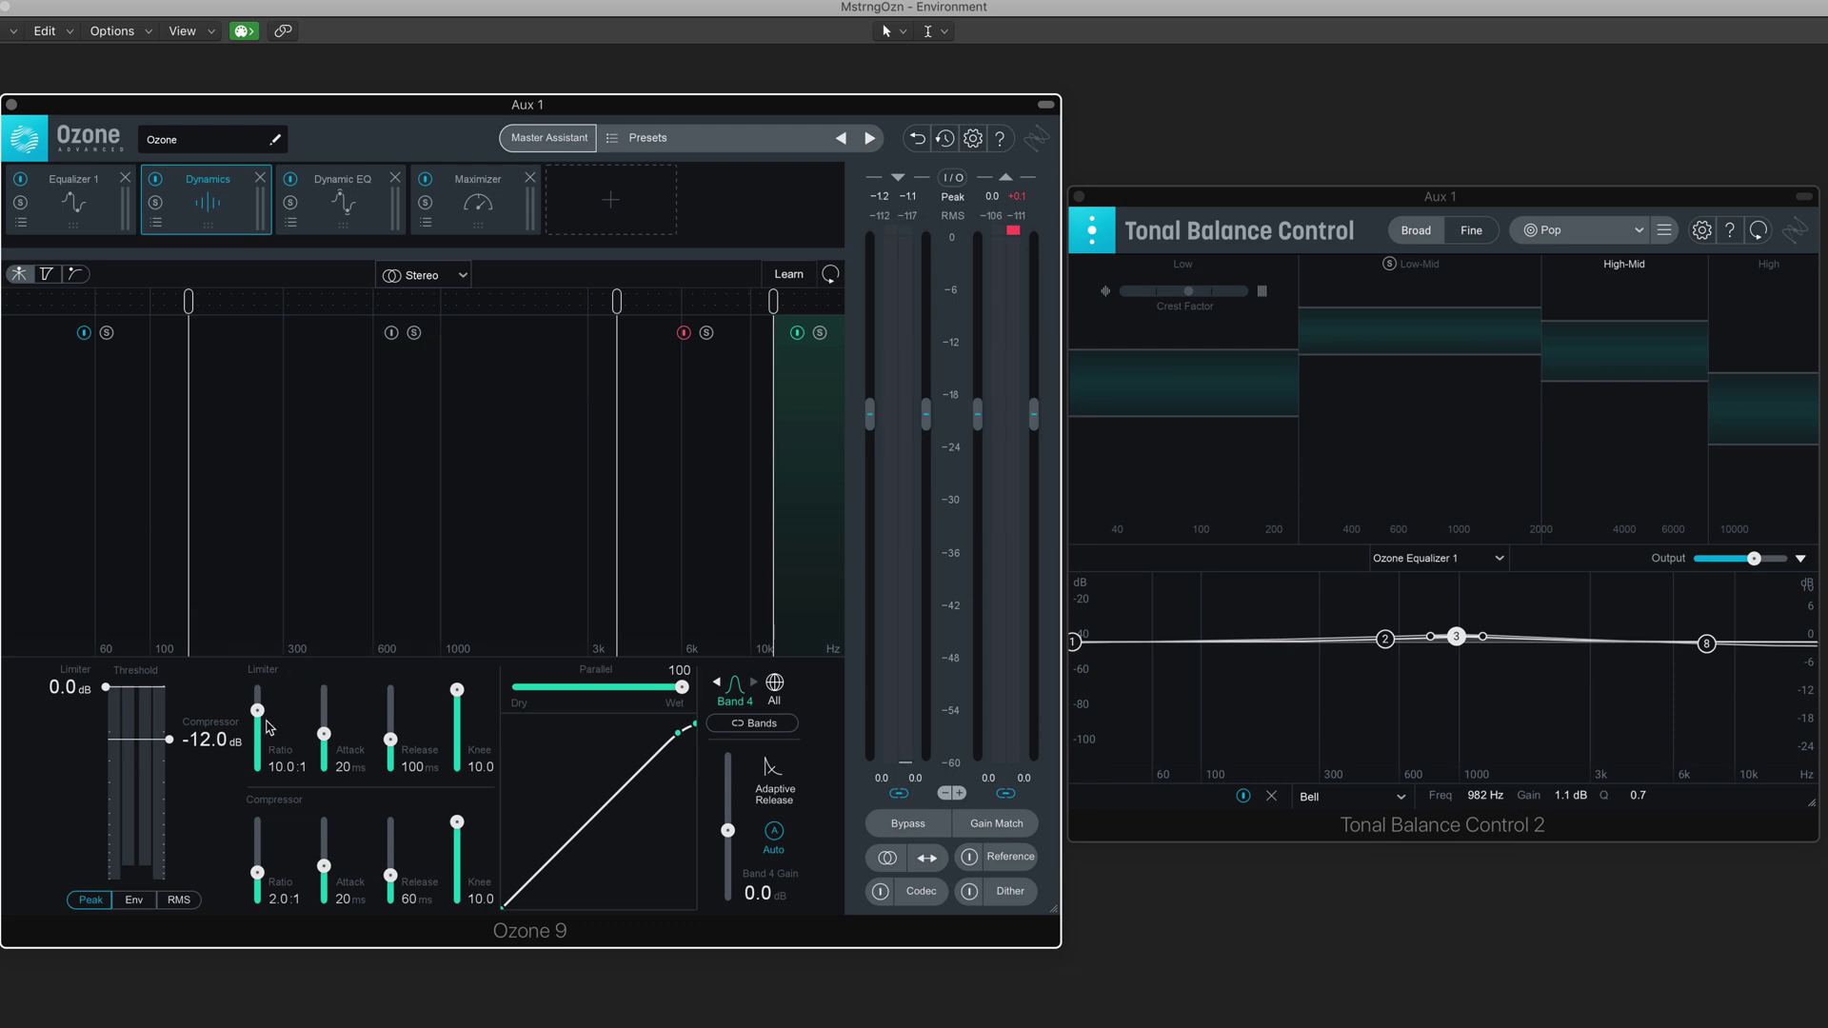
Step: Examine the limiter and compressor settings of each of the four Dynamics bands
left_click(127, 504)
left_click(390, 503)
left_click(656, 502)
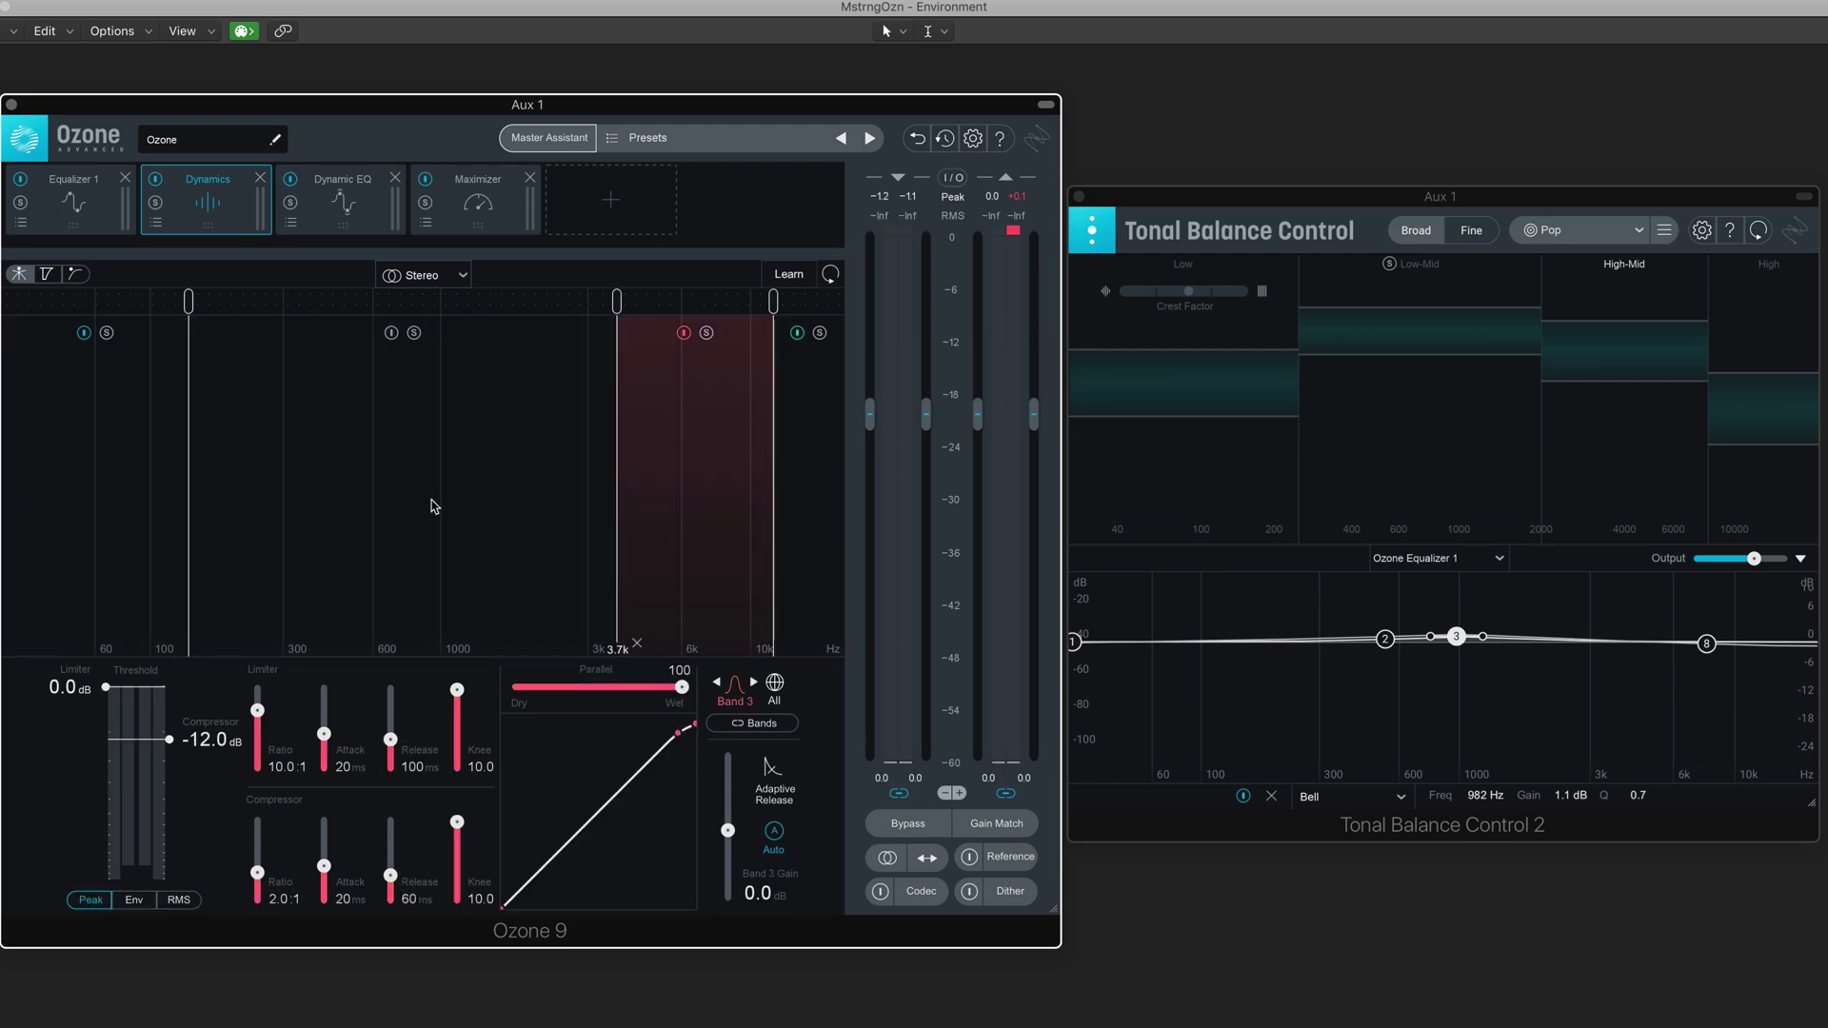
left_click(417, 490)
left_click(130, 461)
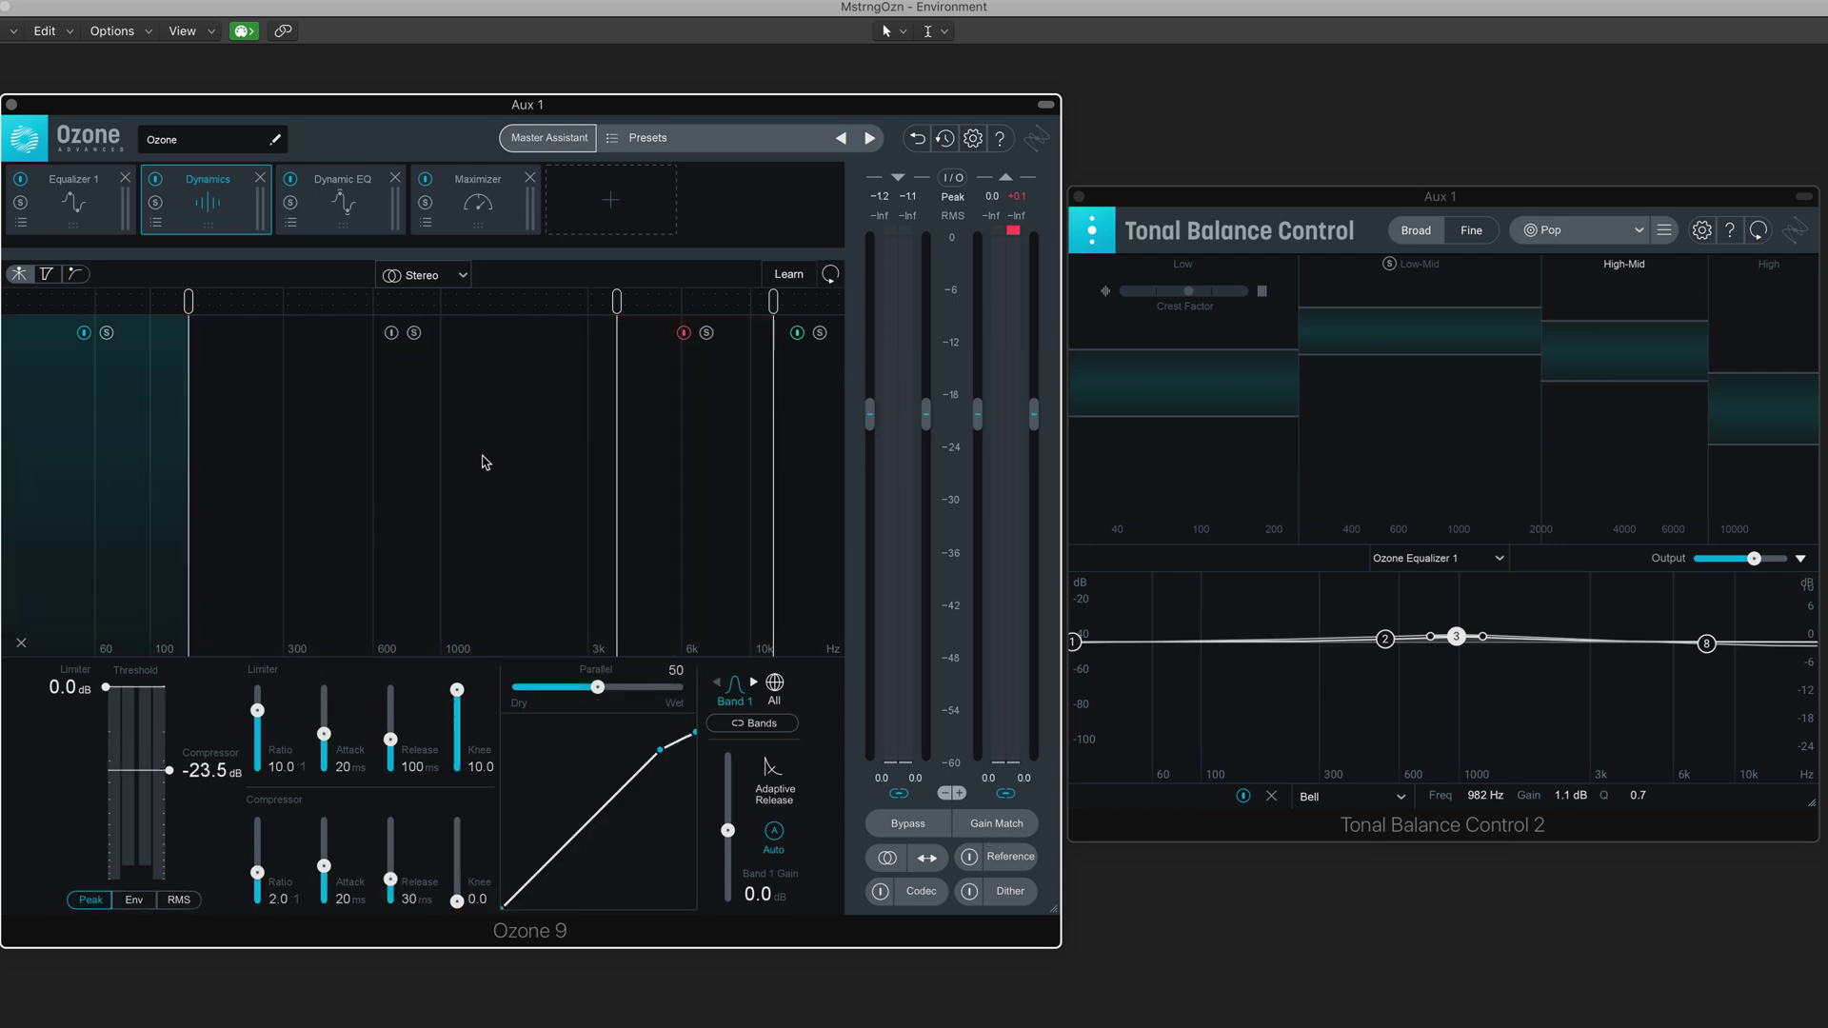
left_click(790, 493)
left_click(327, 472)
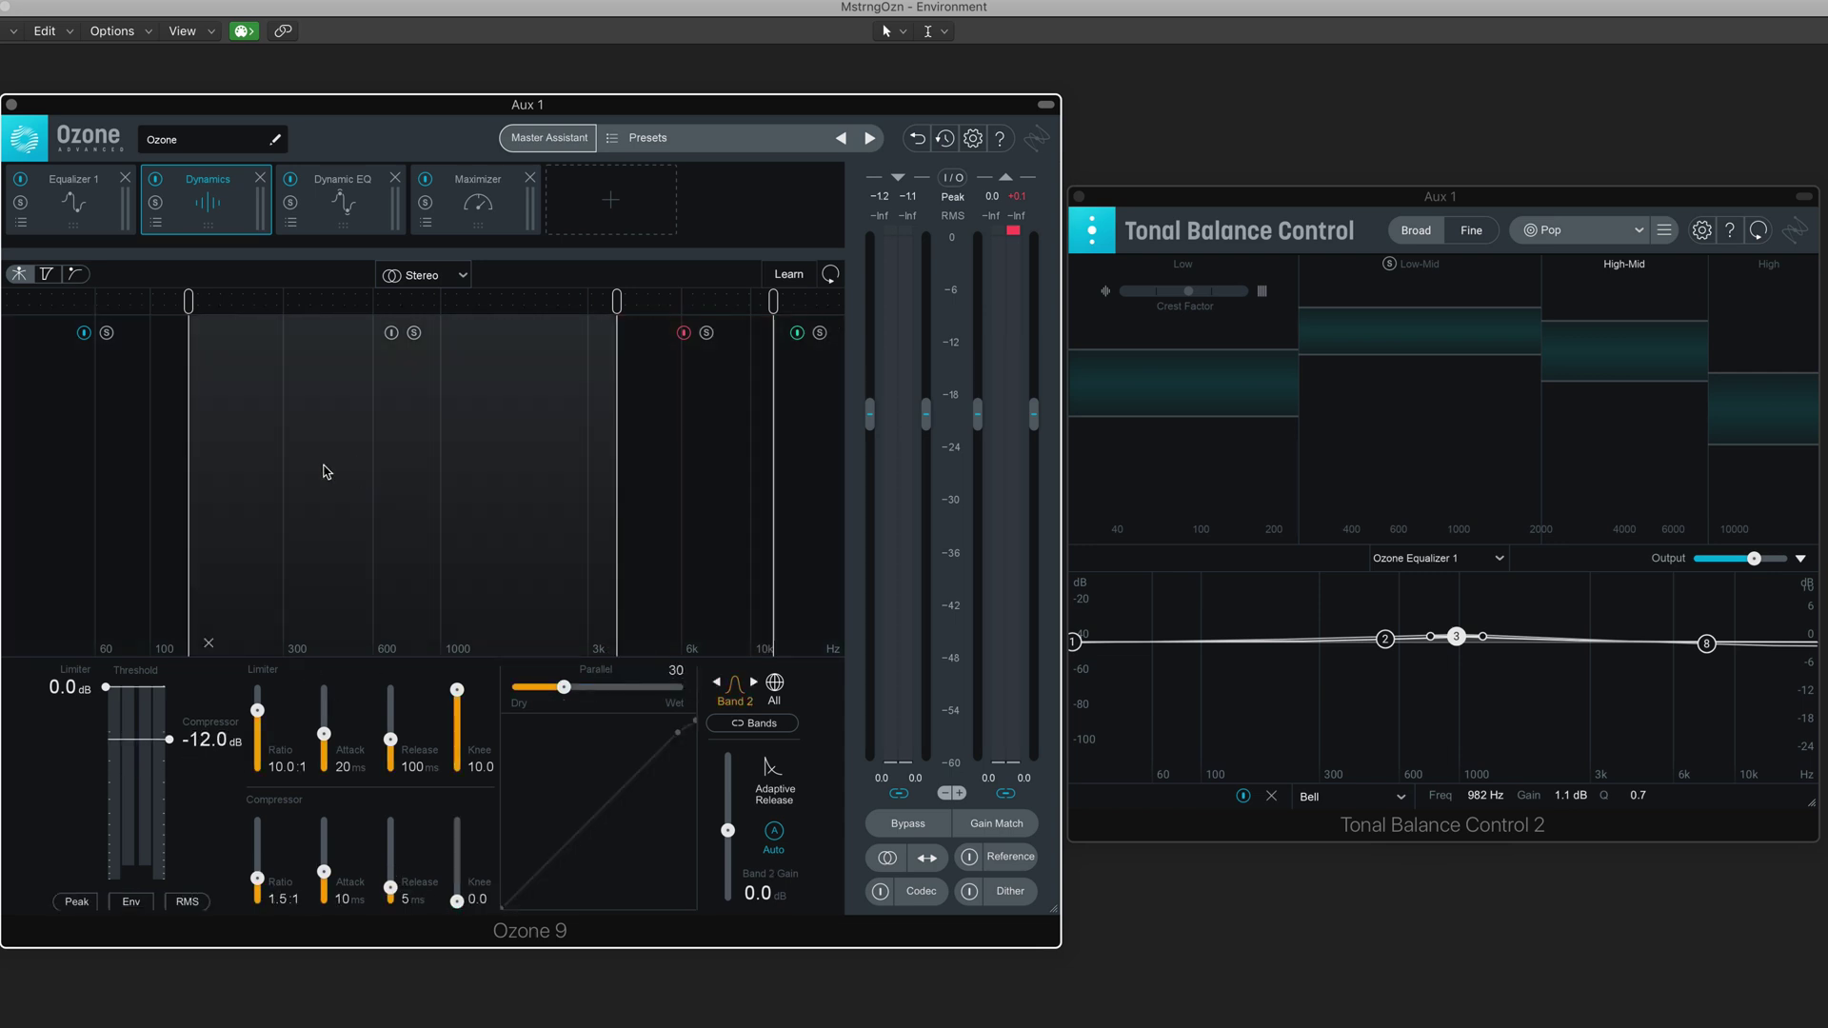
Step: Lower the limiter threshold of Dynamics Band 1 to -2.1 dB while the track plays
left_click(125, 470)
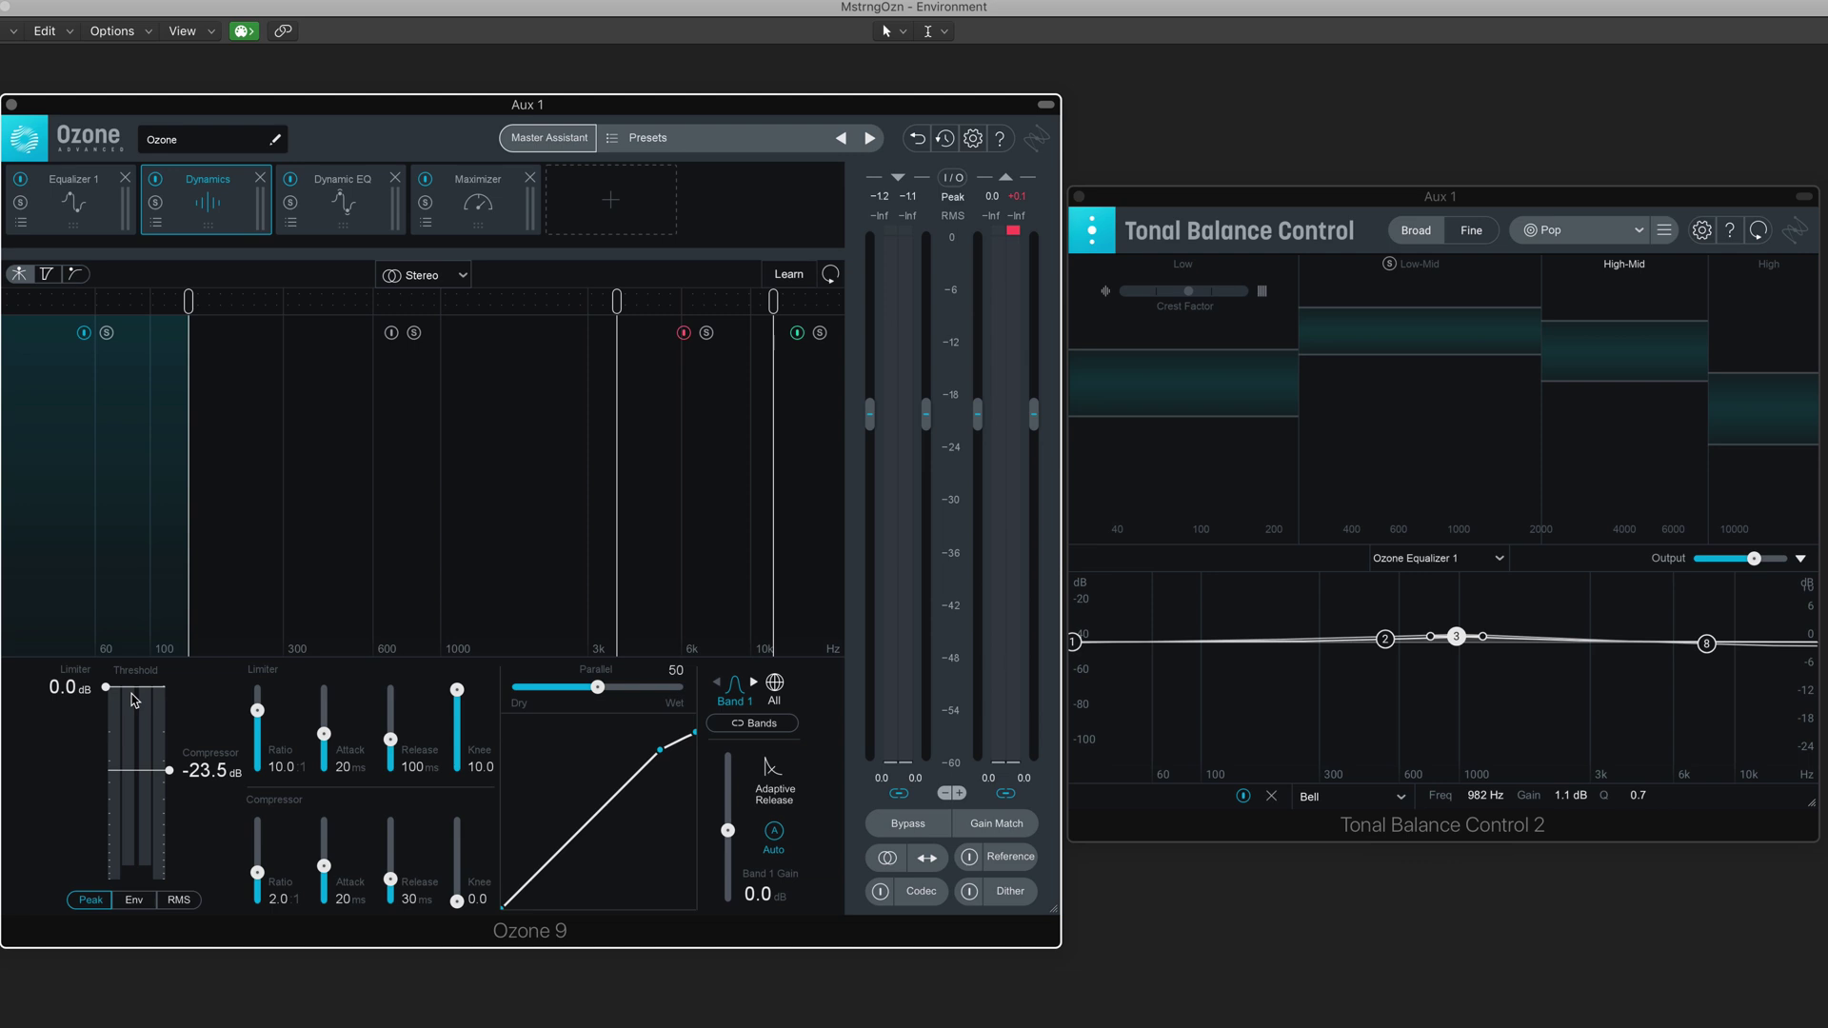
key("space")
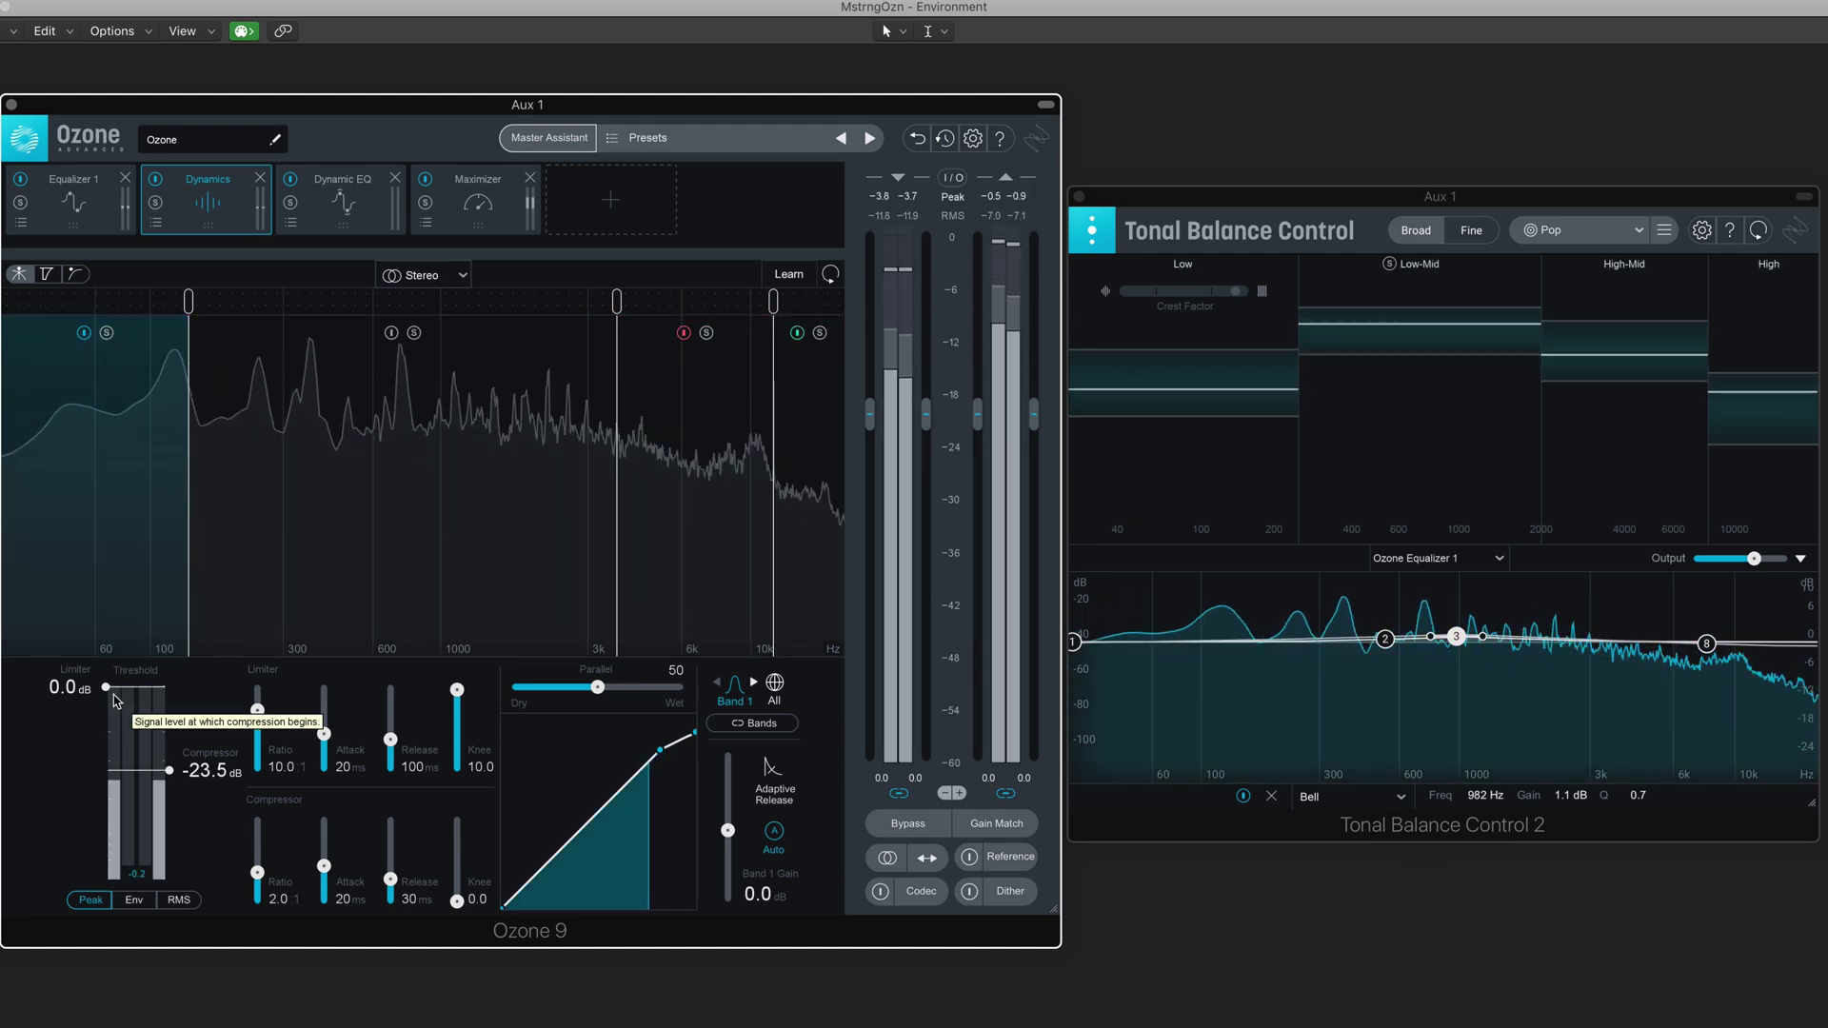
left_click_drag(115, 700, 115, 700)
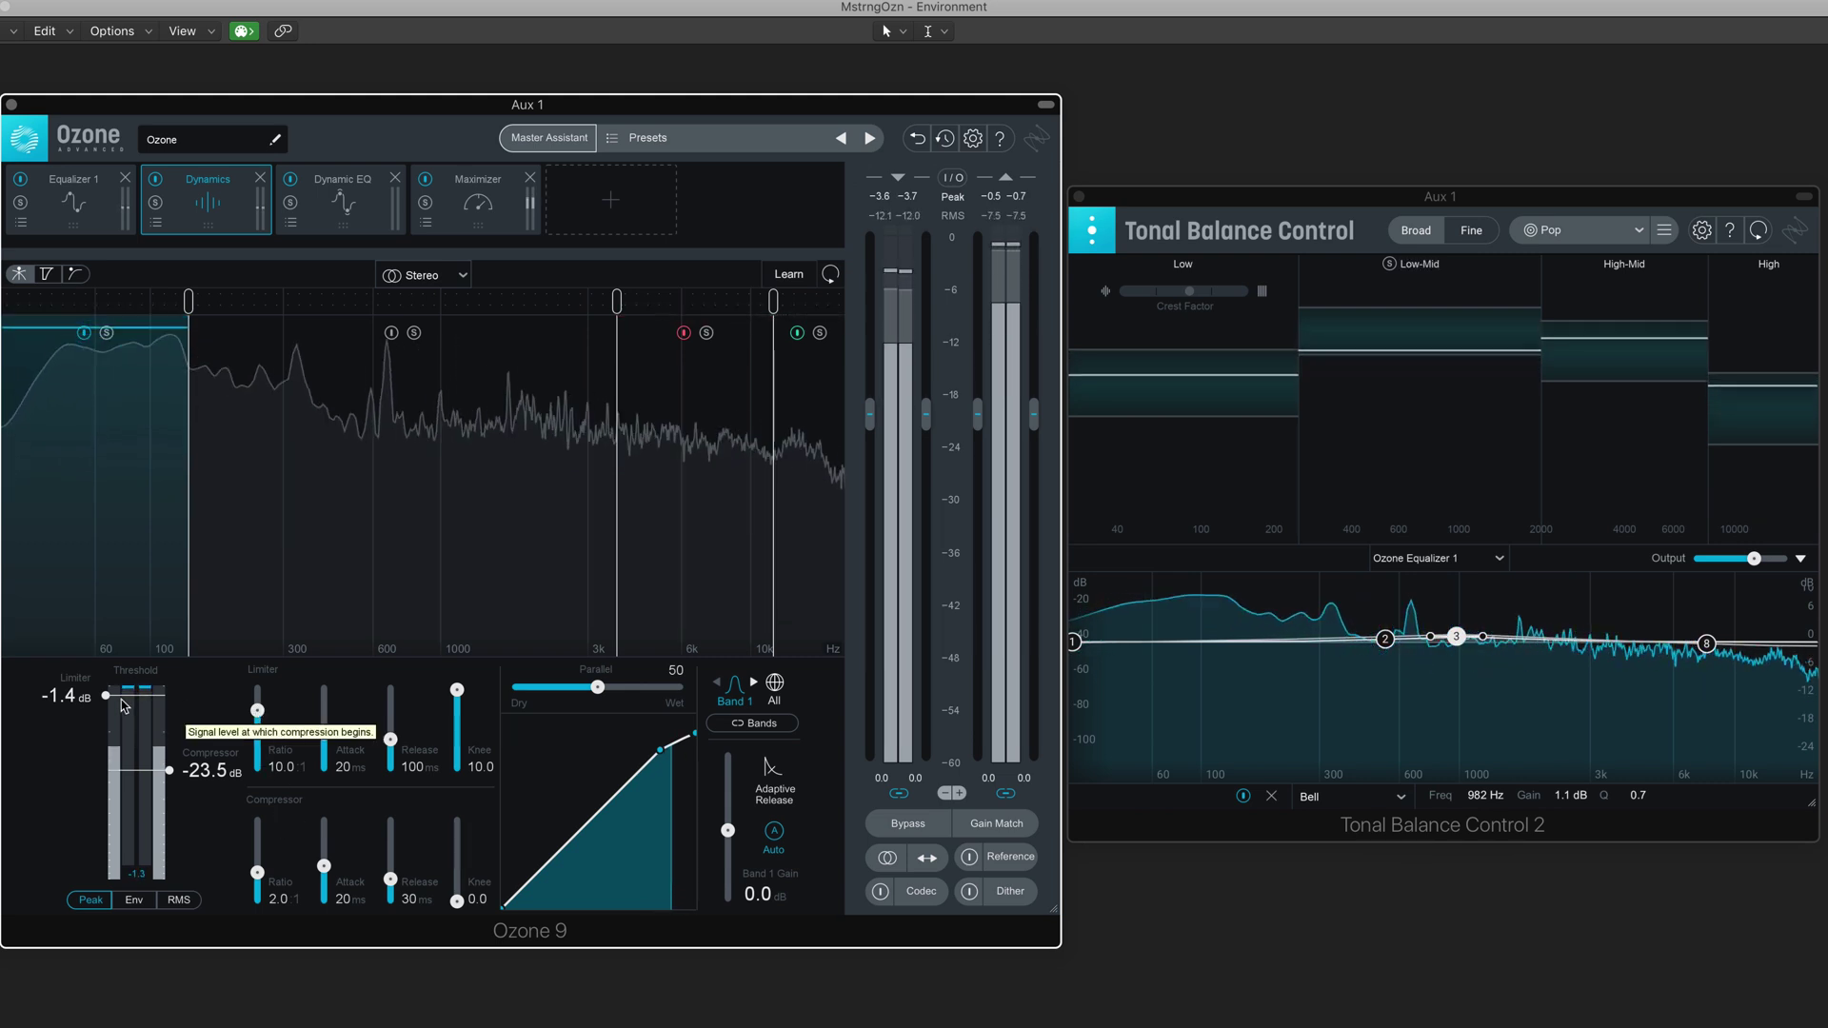
left_click_drag(106, 696, 106, 703)
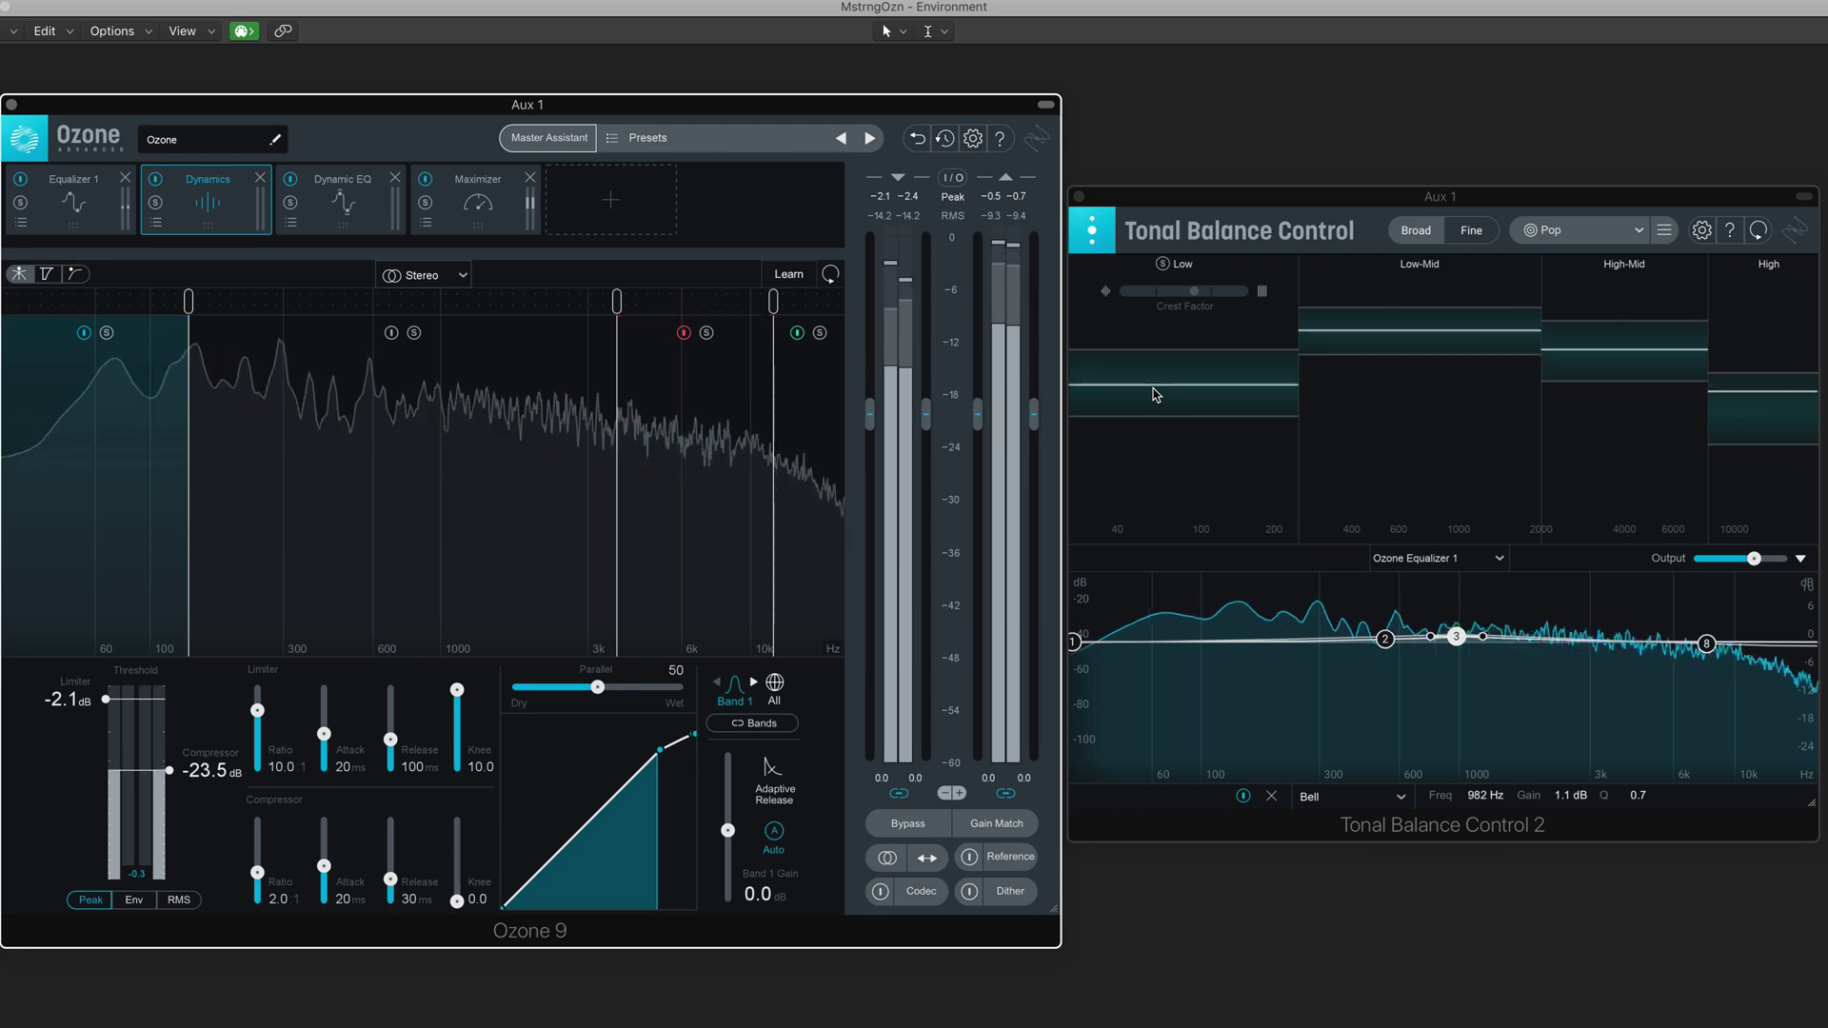
Step: Enable Dynamics Band 2, set its limiter threshold to -6.5 dB and raise its band gain to 0.8 dB
left_click(426, 533)
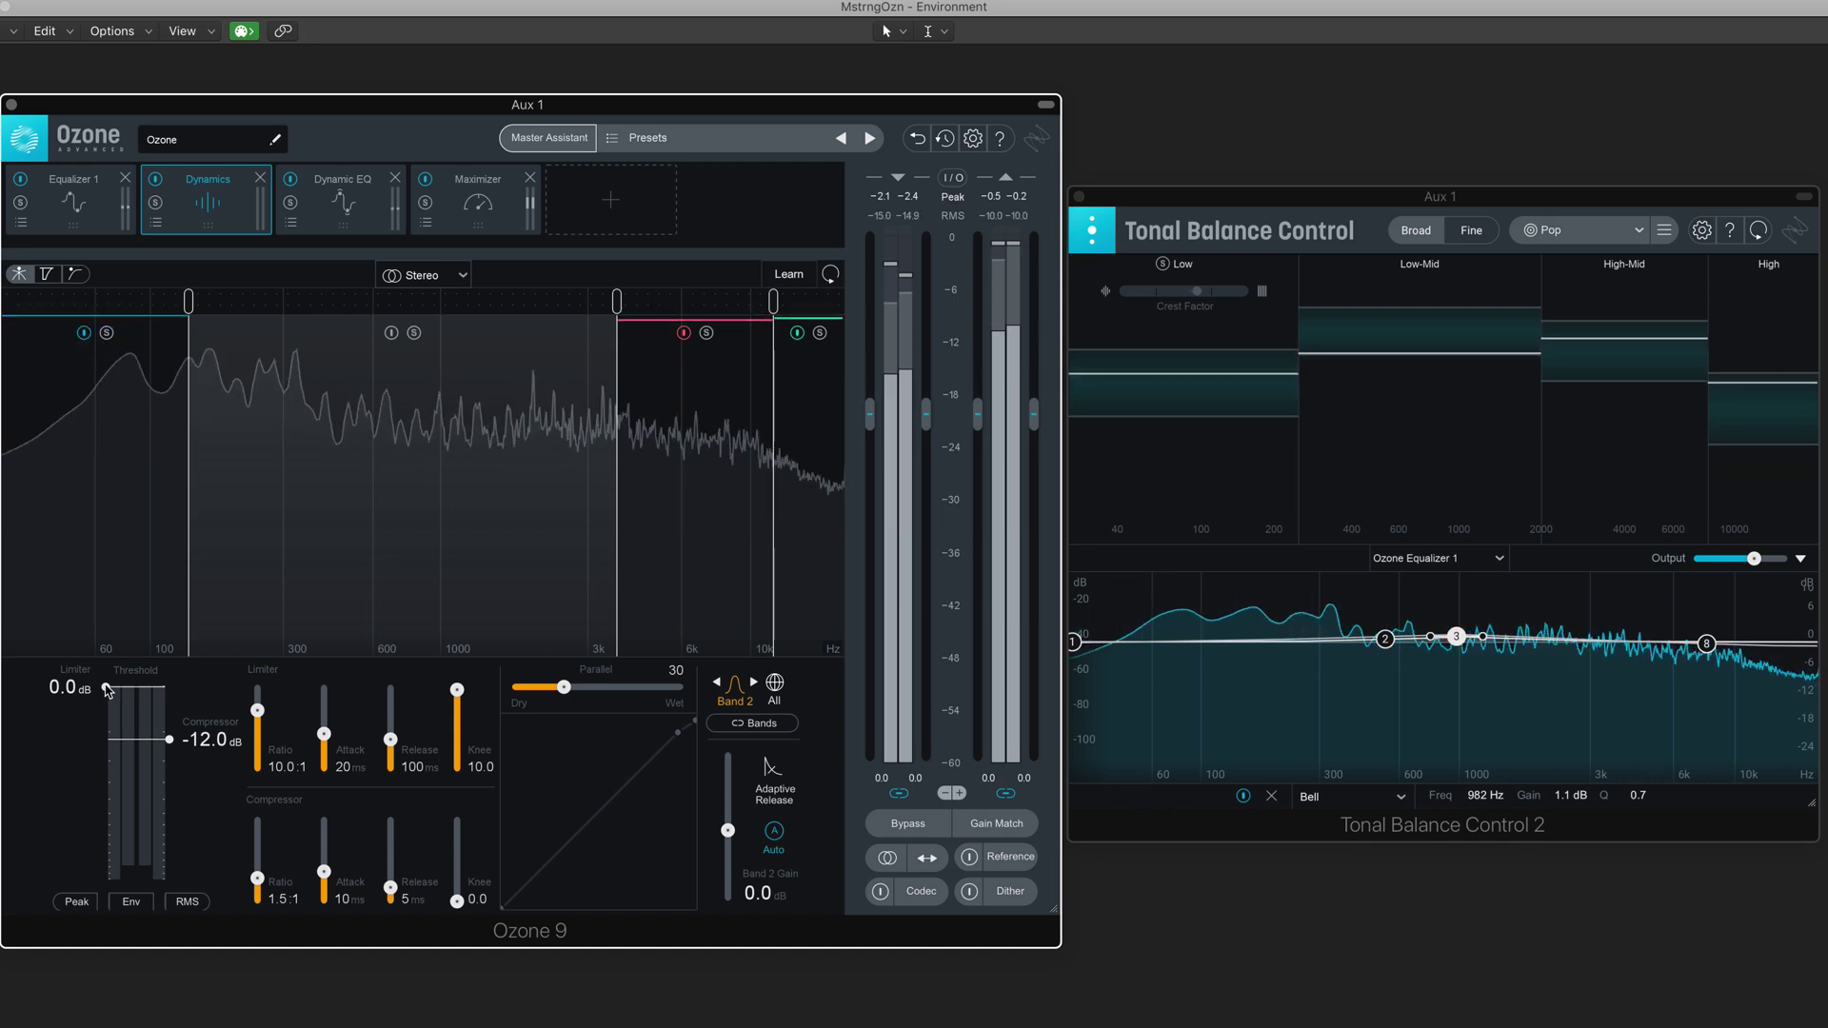
left_click(391, 332)
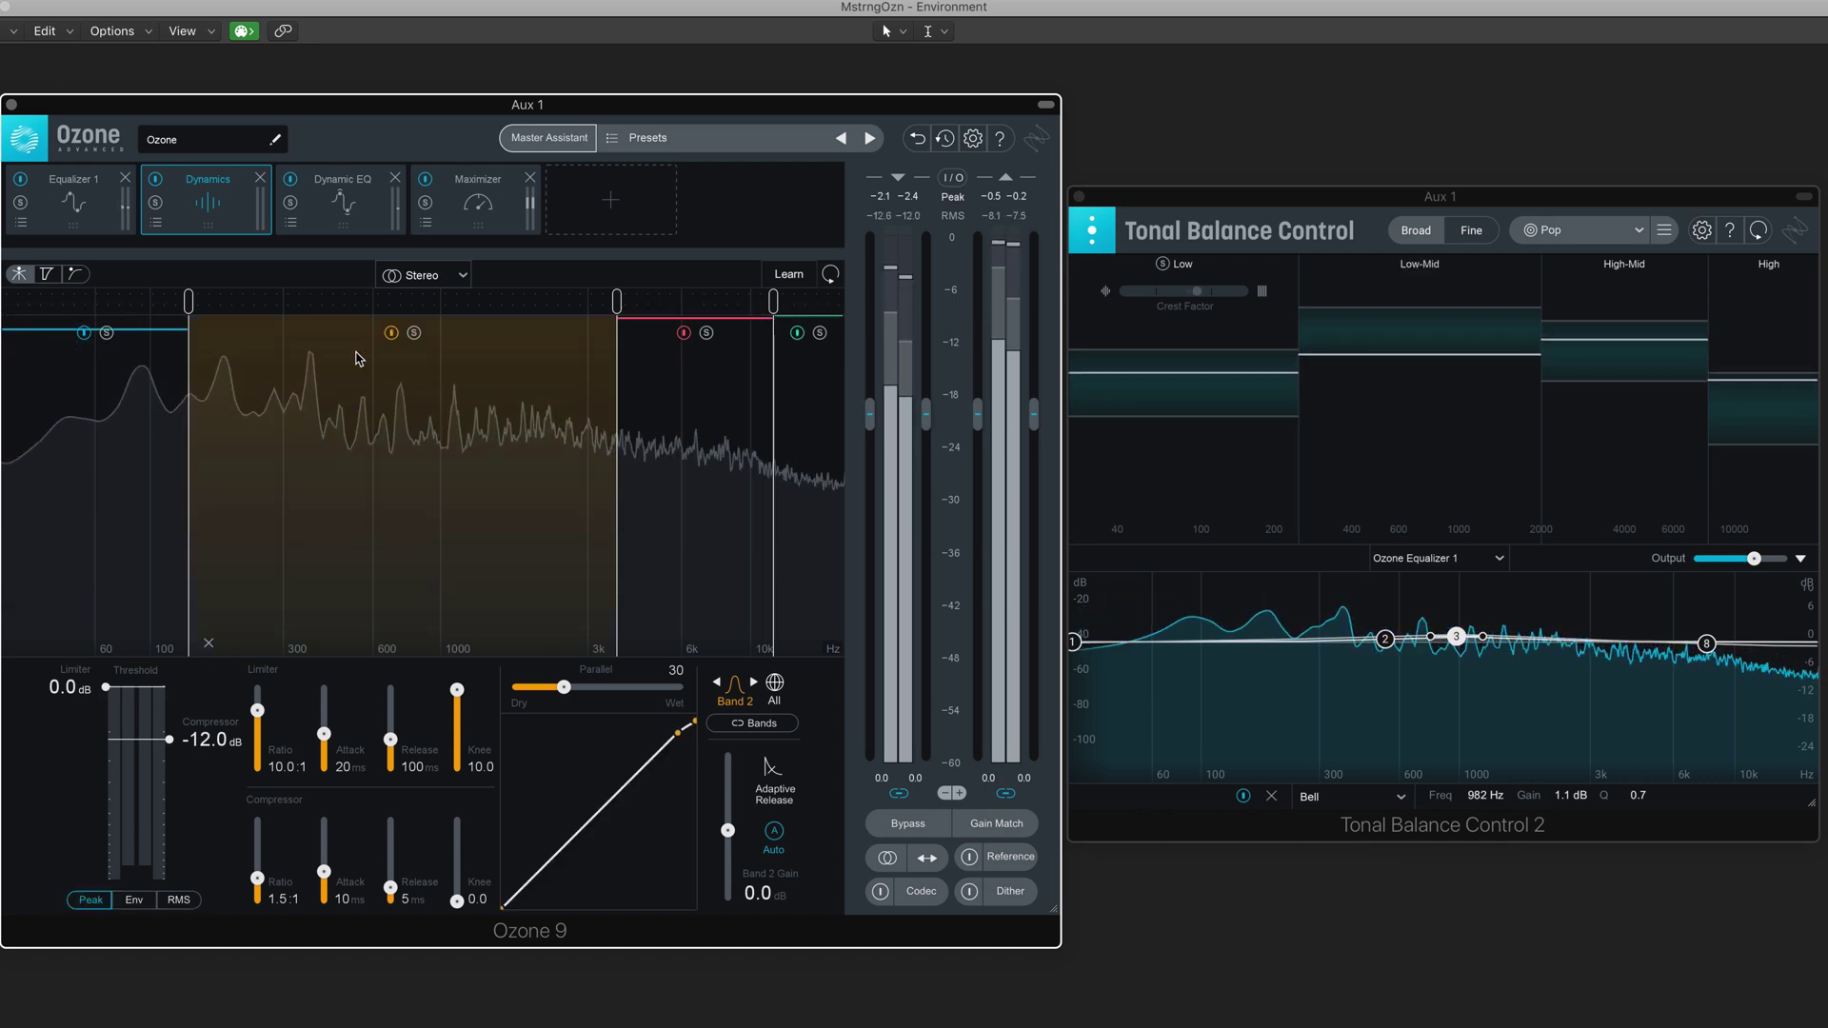
left_click_drag(106, 687, 113, 723)
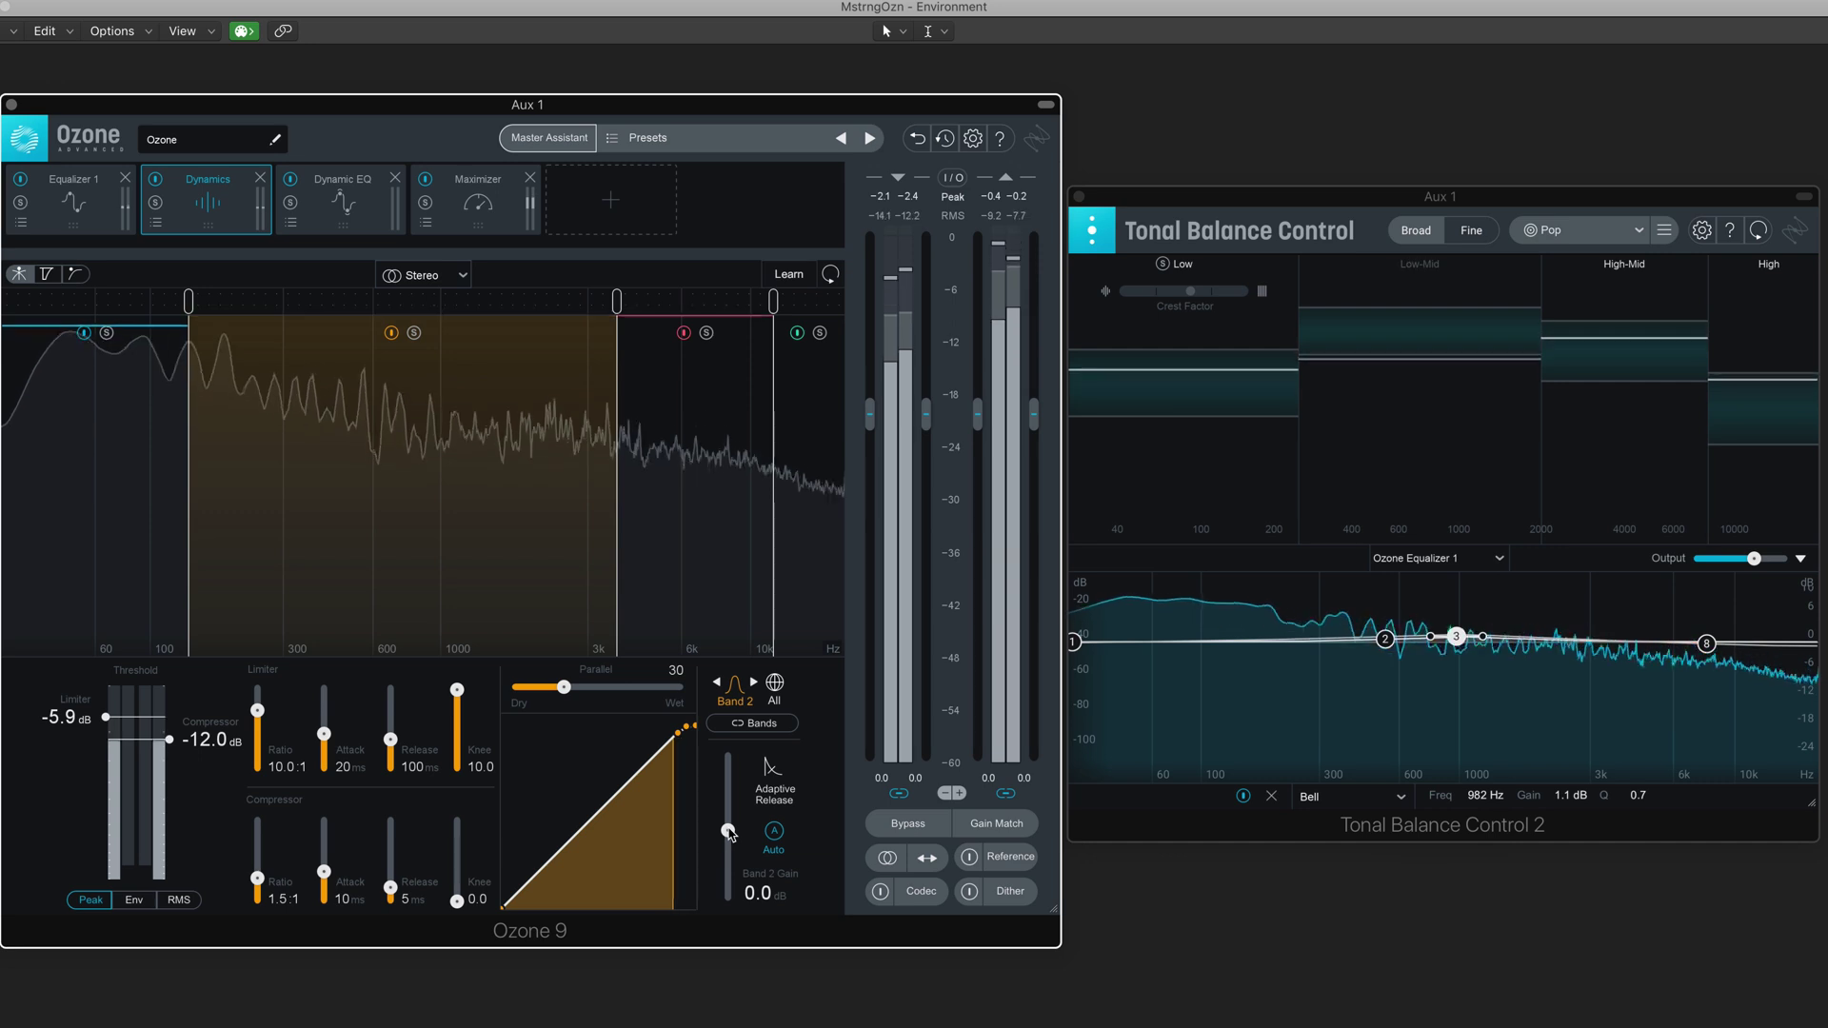
left_click_drag(729, 834, 730, 832)
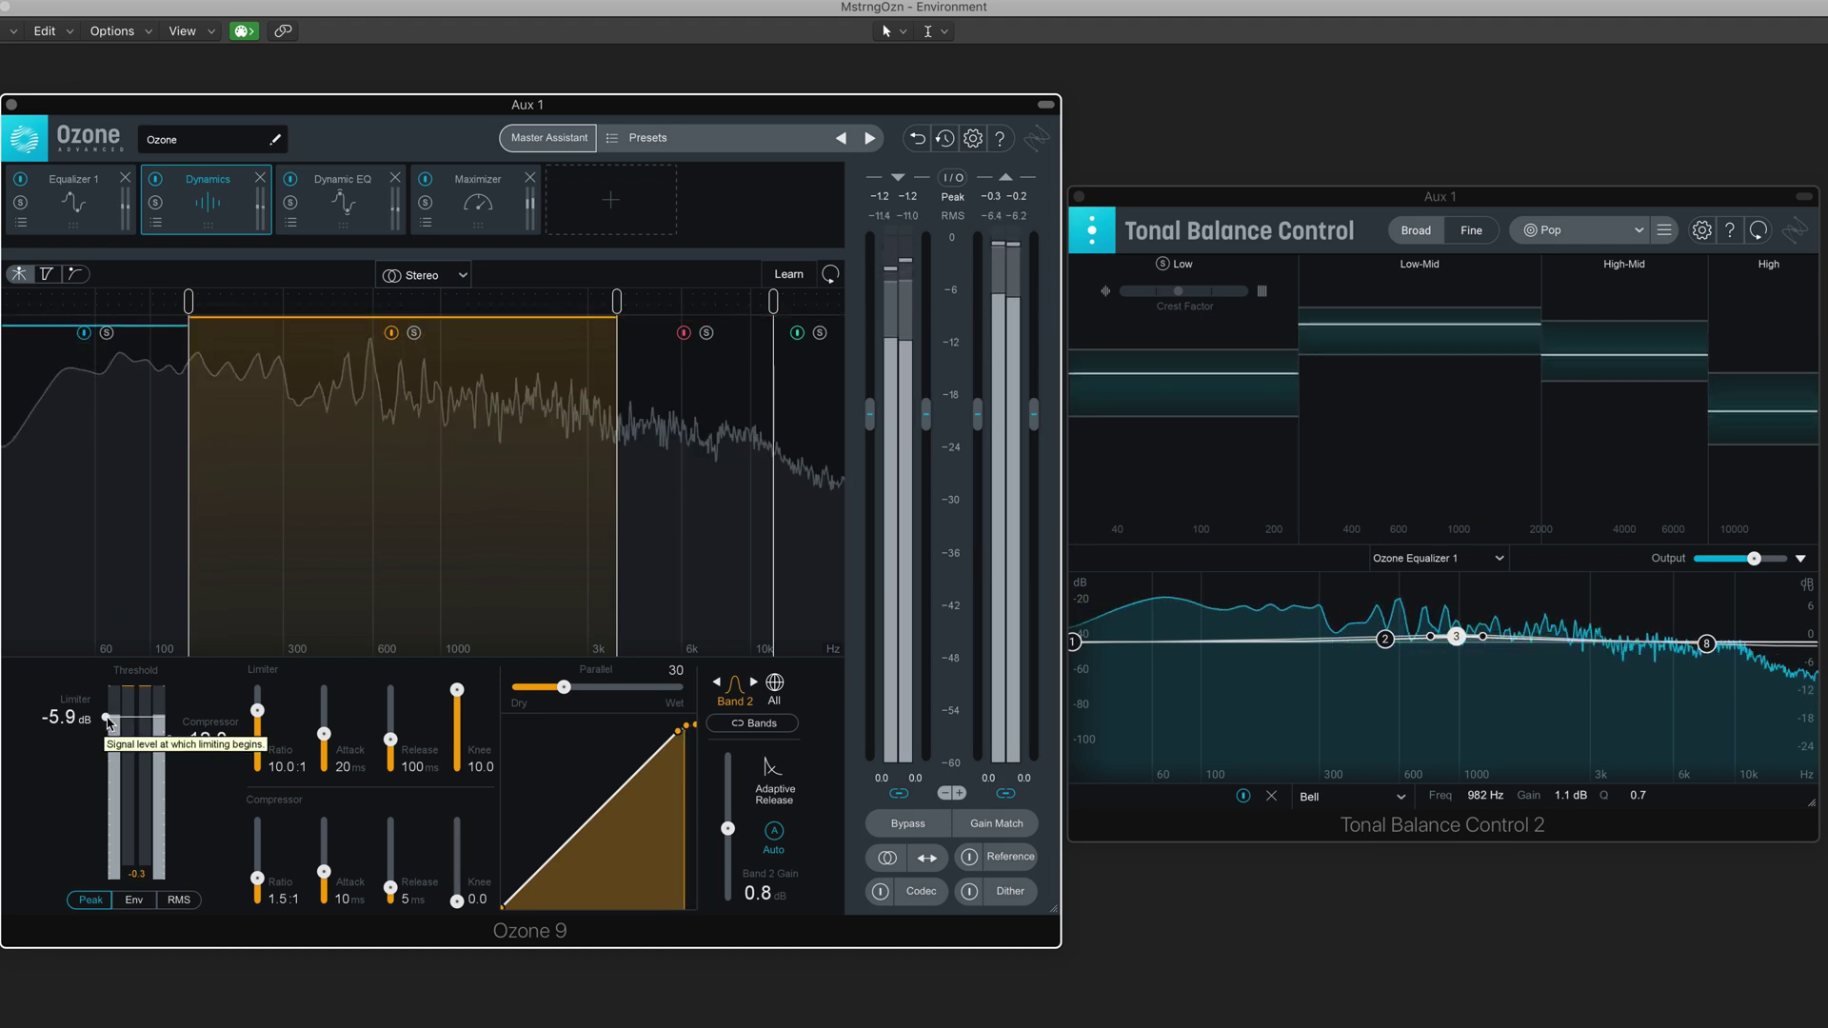
left_click_drag(107, 721, 107, 724)
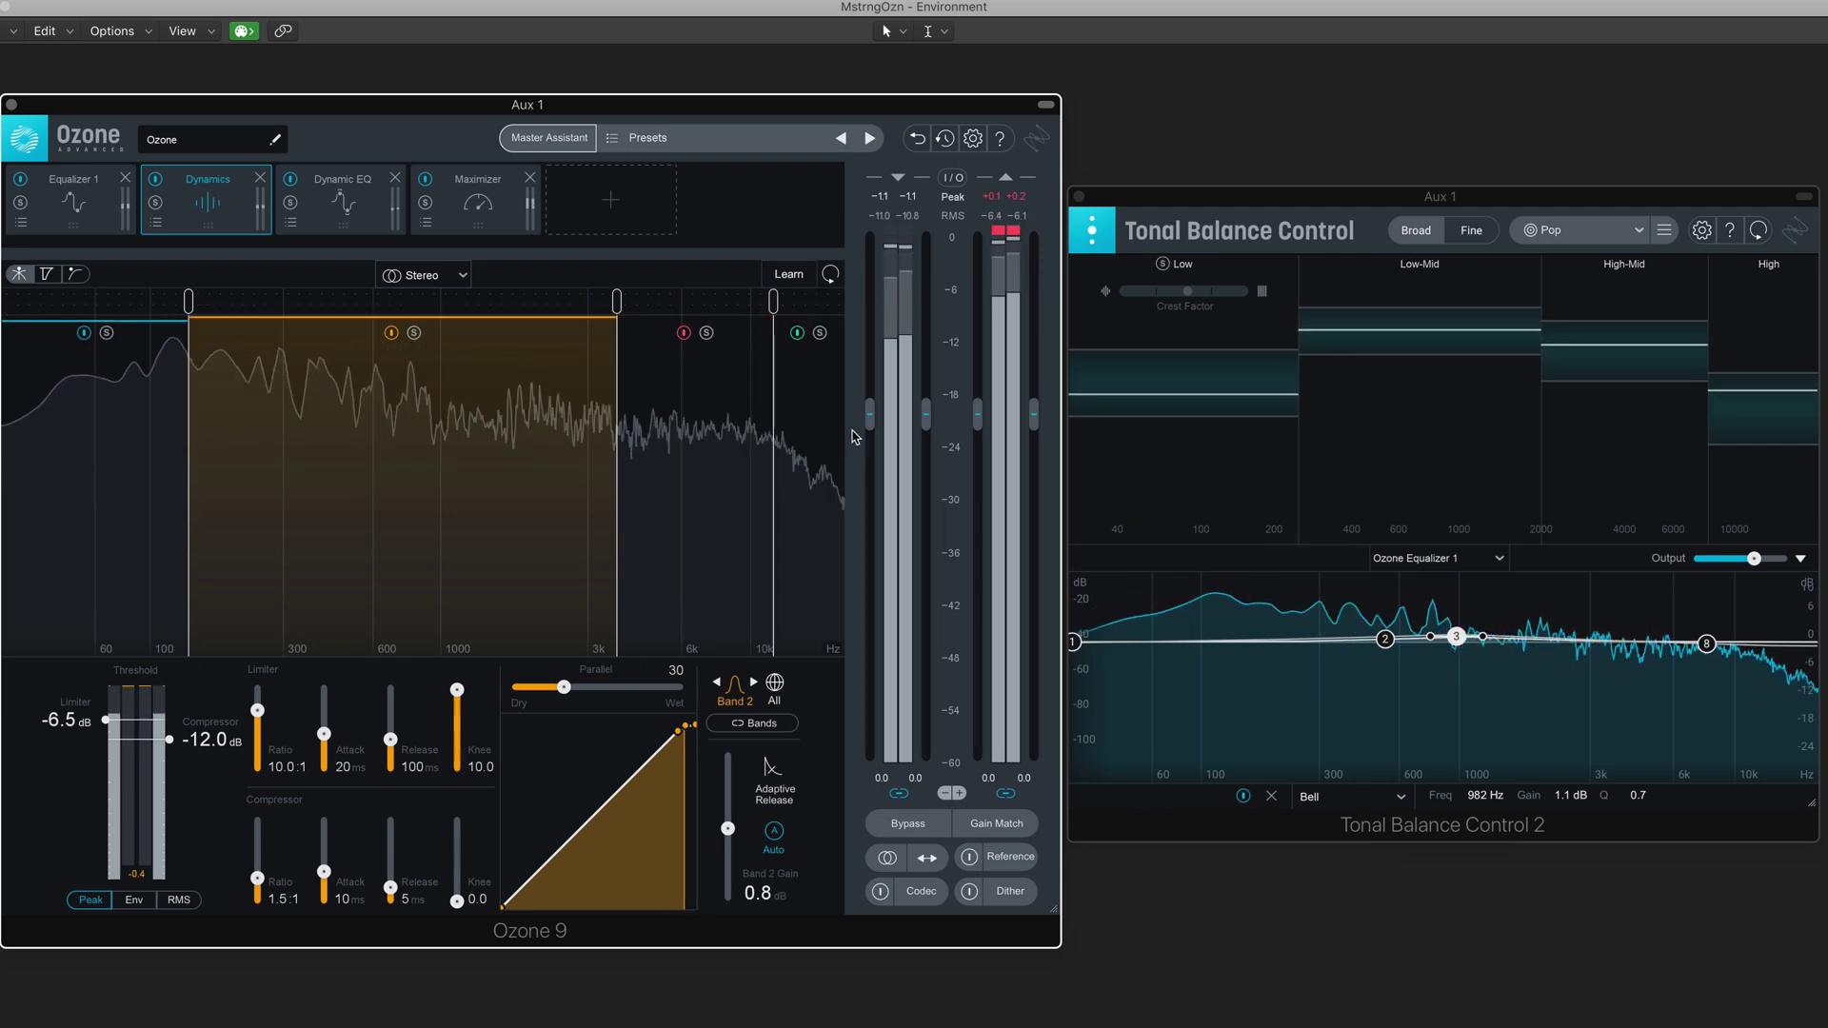
Step: Lower the limiter threshold of Dynamics Band 3 to -6.5 dB
left_click(722, 445)
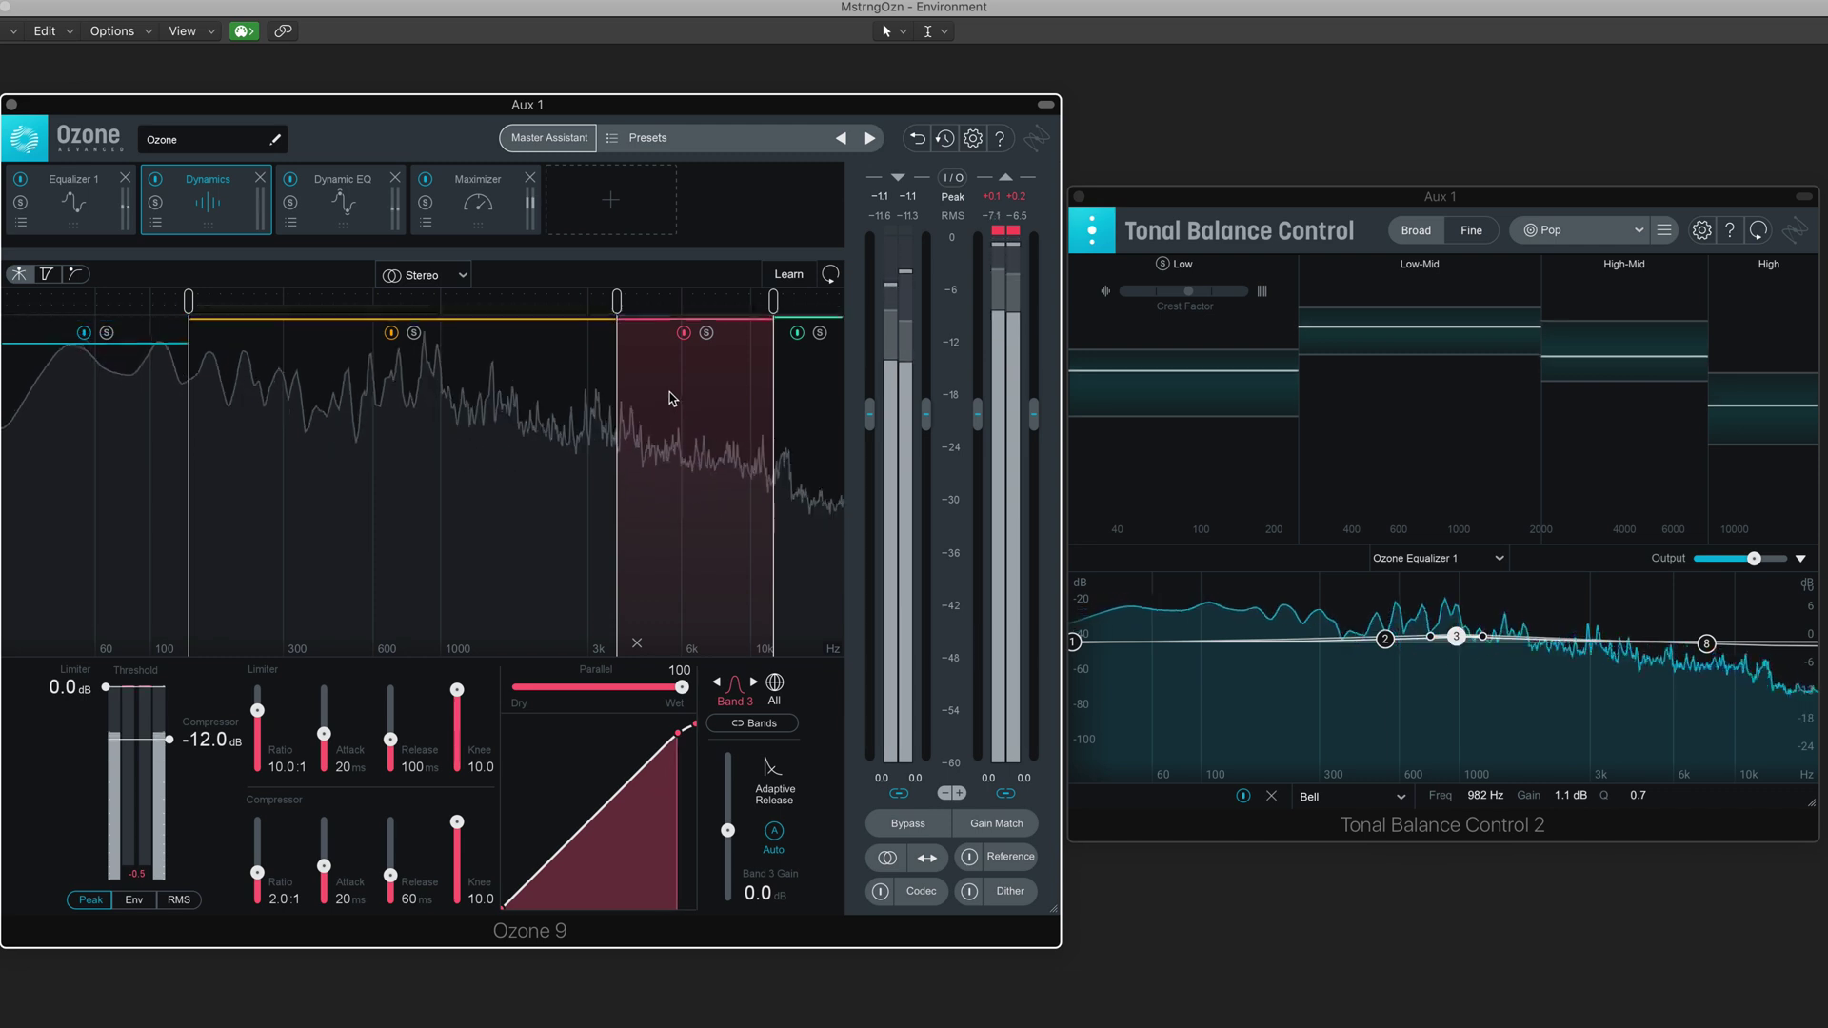
left_click_drag(105, 690, 108, 713)
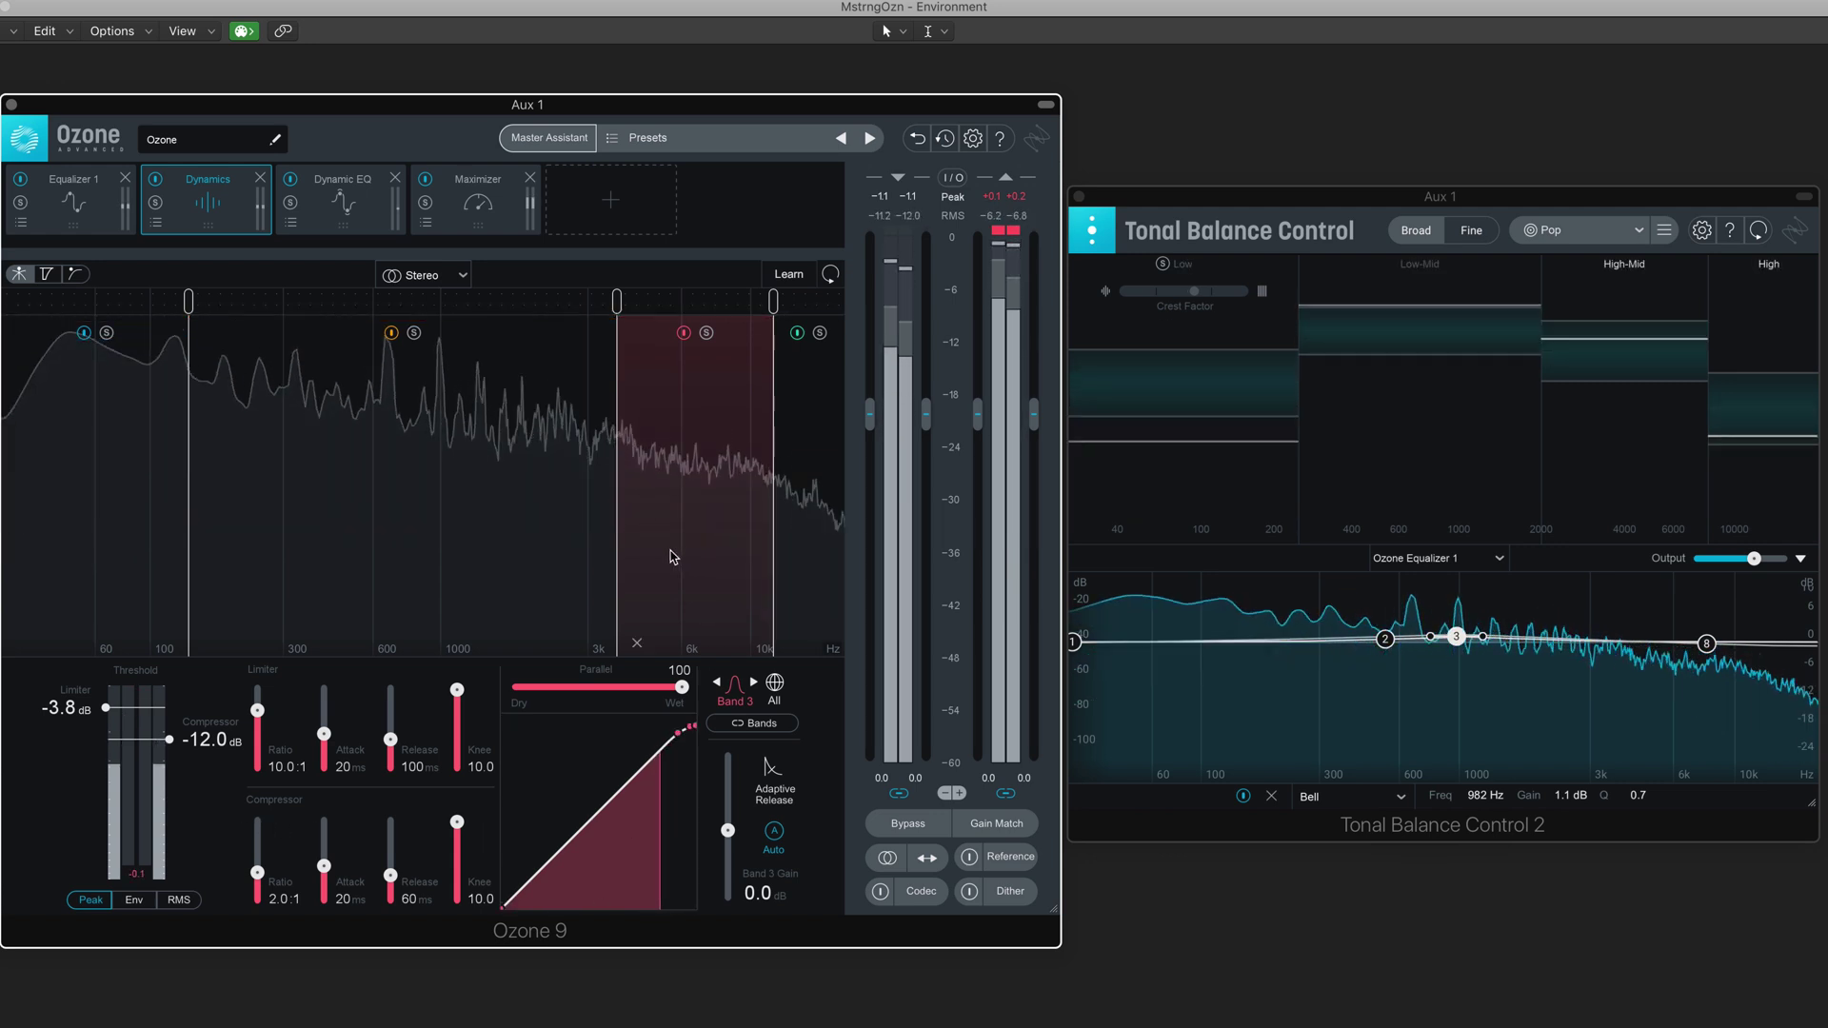
left_click_drag(107, 712, 107, 726)
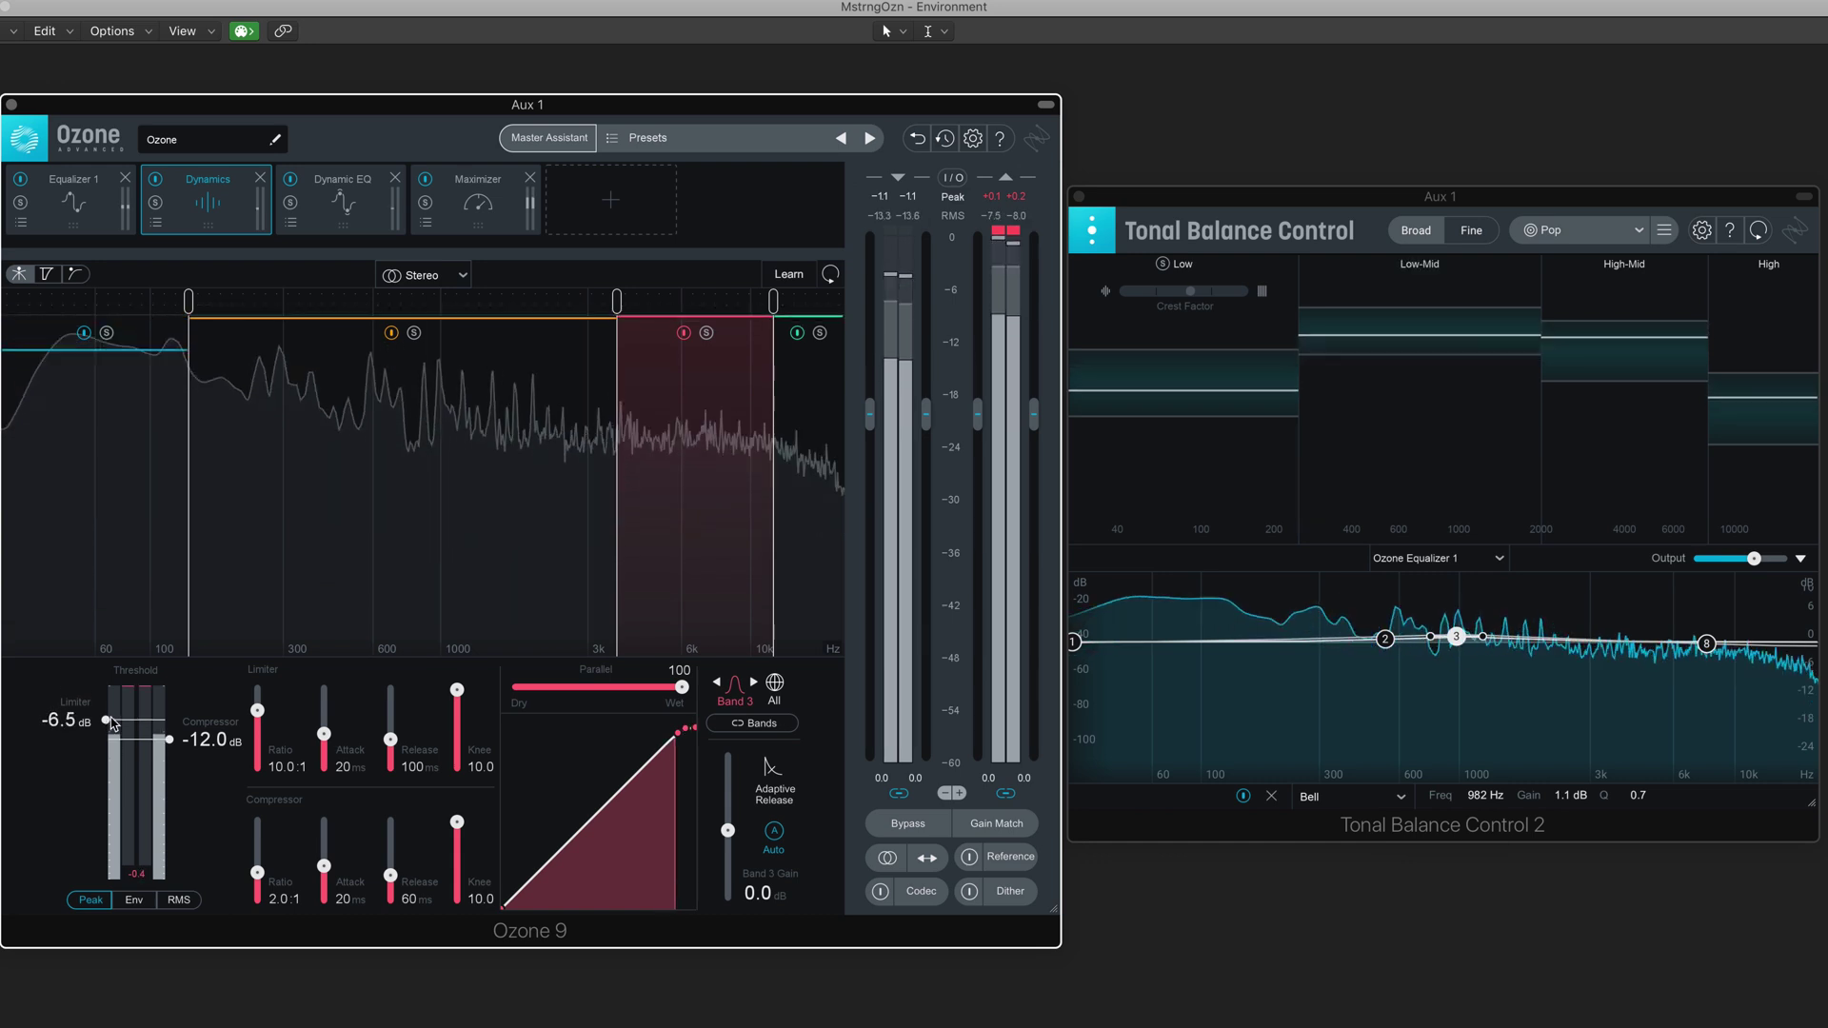
Step: Lower Dynamics Band 3's limiter and compressor thresholds to -15.0 dB, raise its compressor ratio to 3.7:1, and compare with the band bypassed
left_click_drag(109, 722, 108, 734)
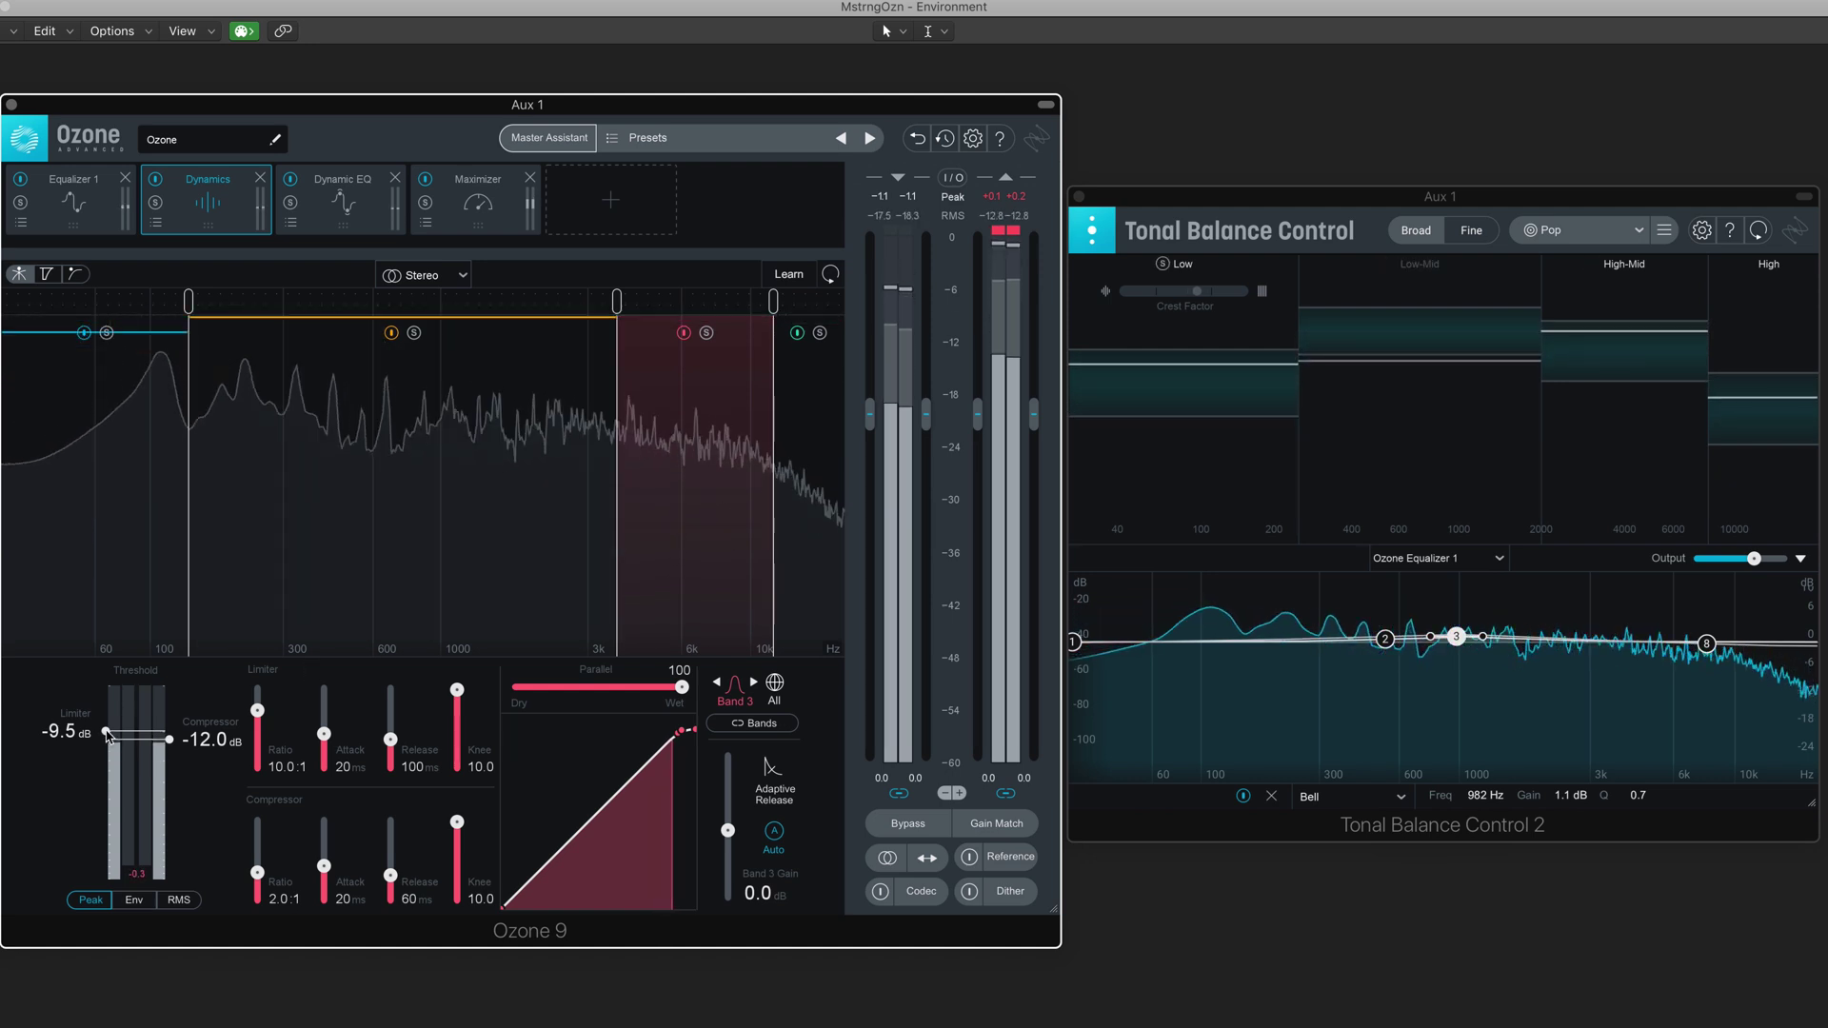
left_click_drag(107, 734, 107, 752)
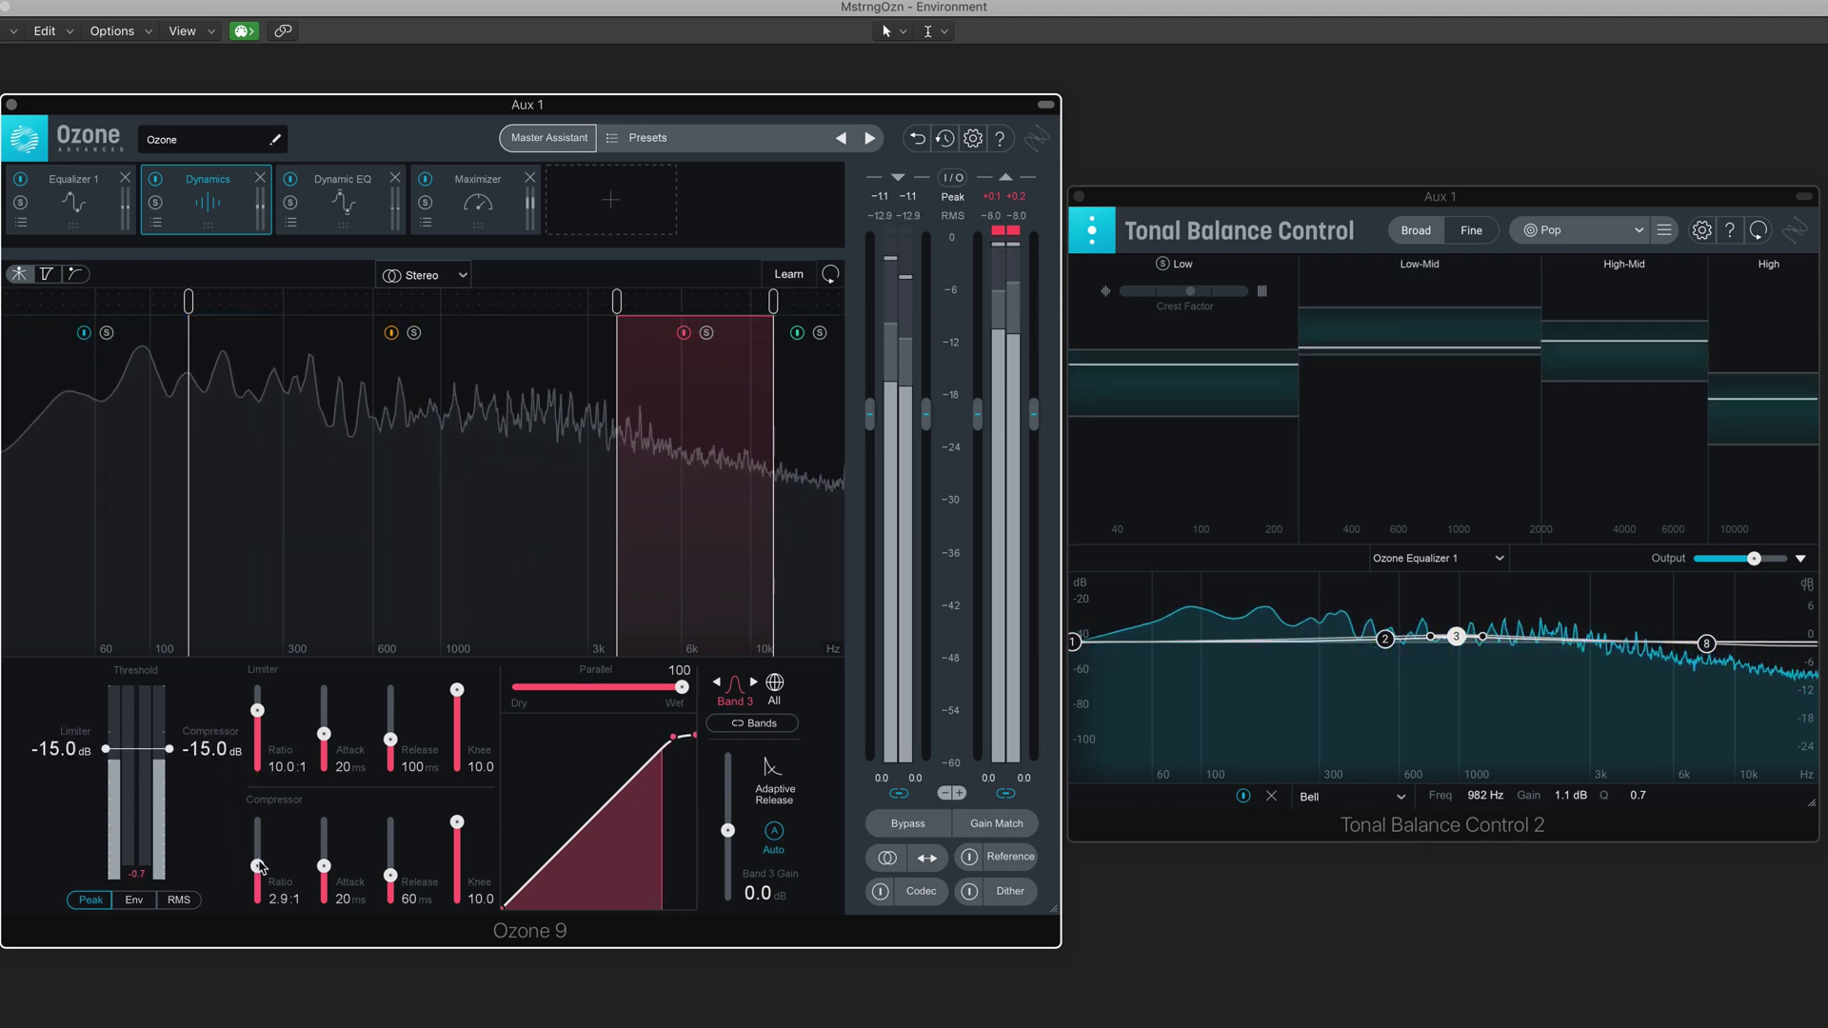
left_click_drag(259, 866, 260, 861)
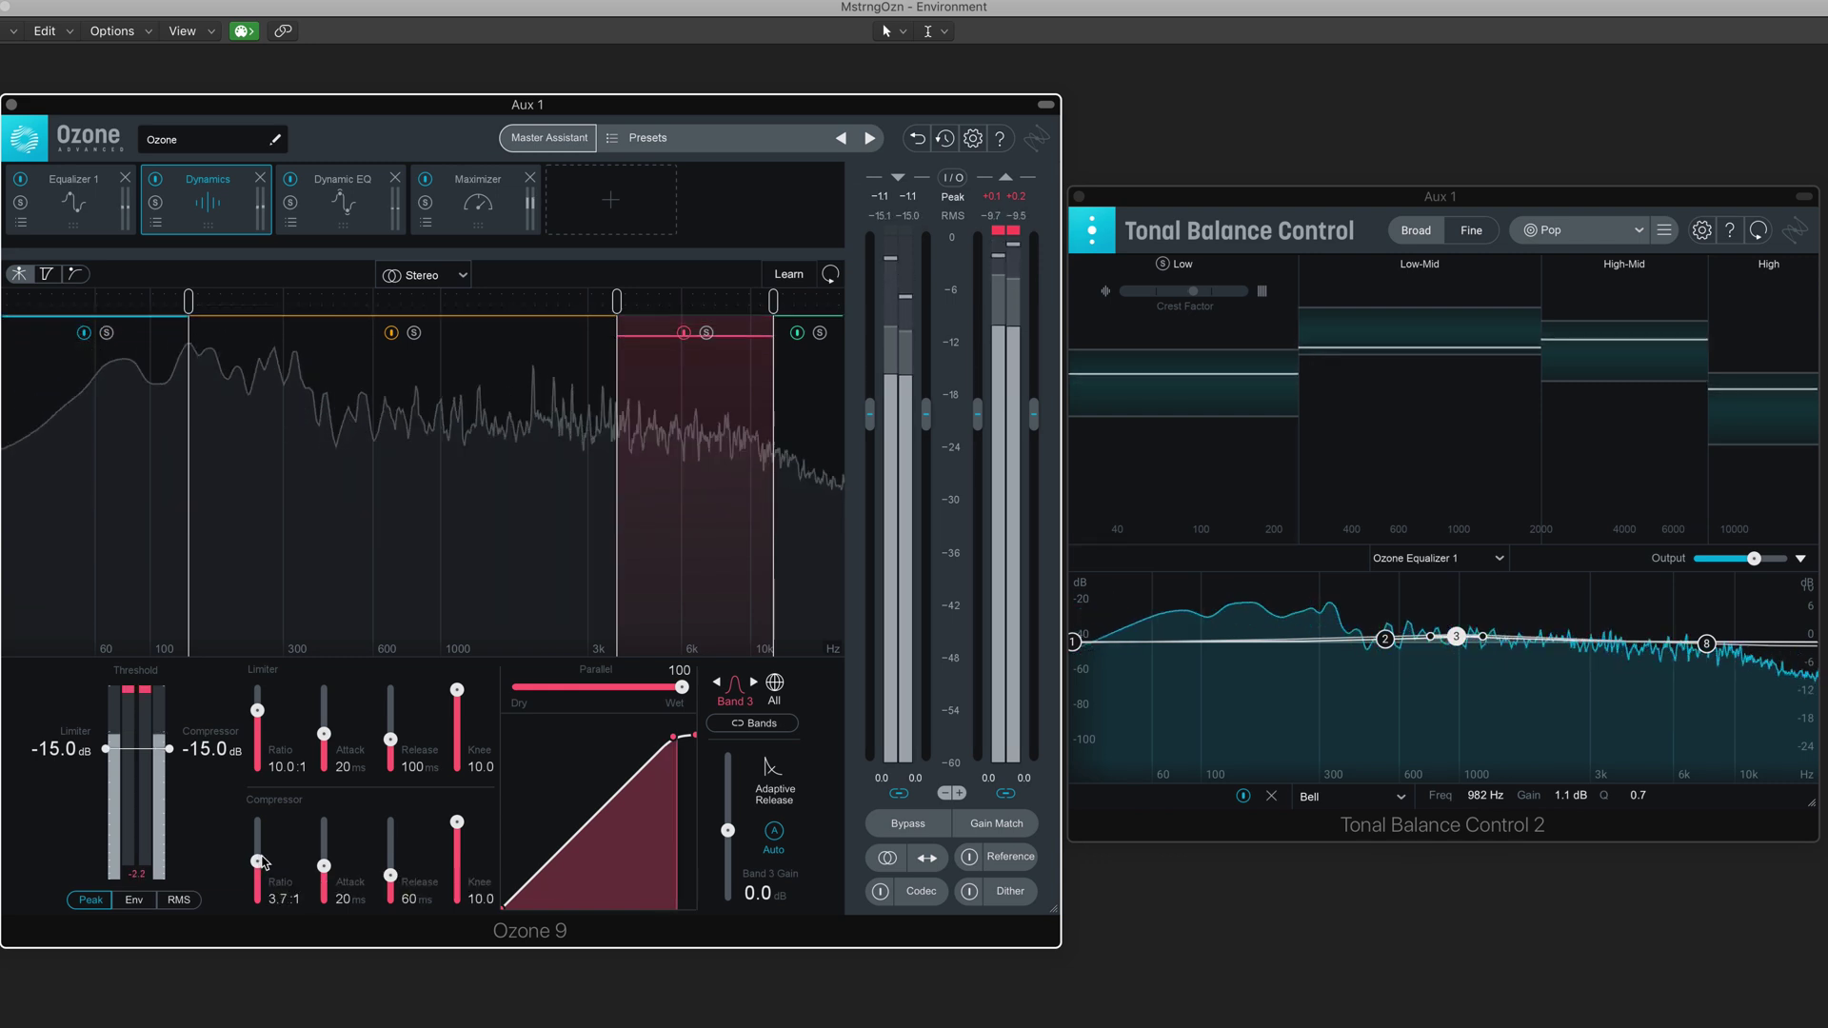
left_click(684, 333)
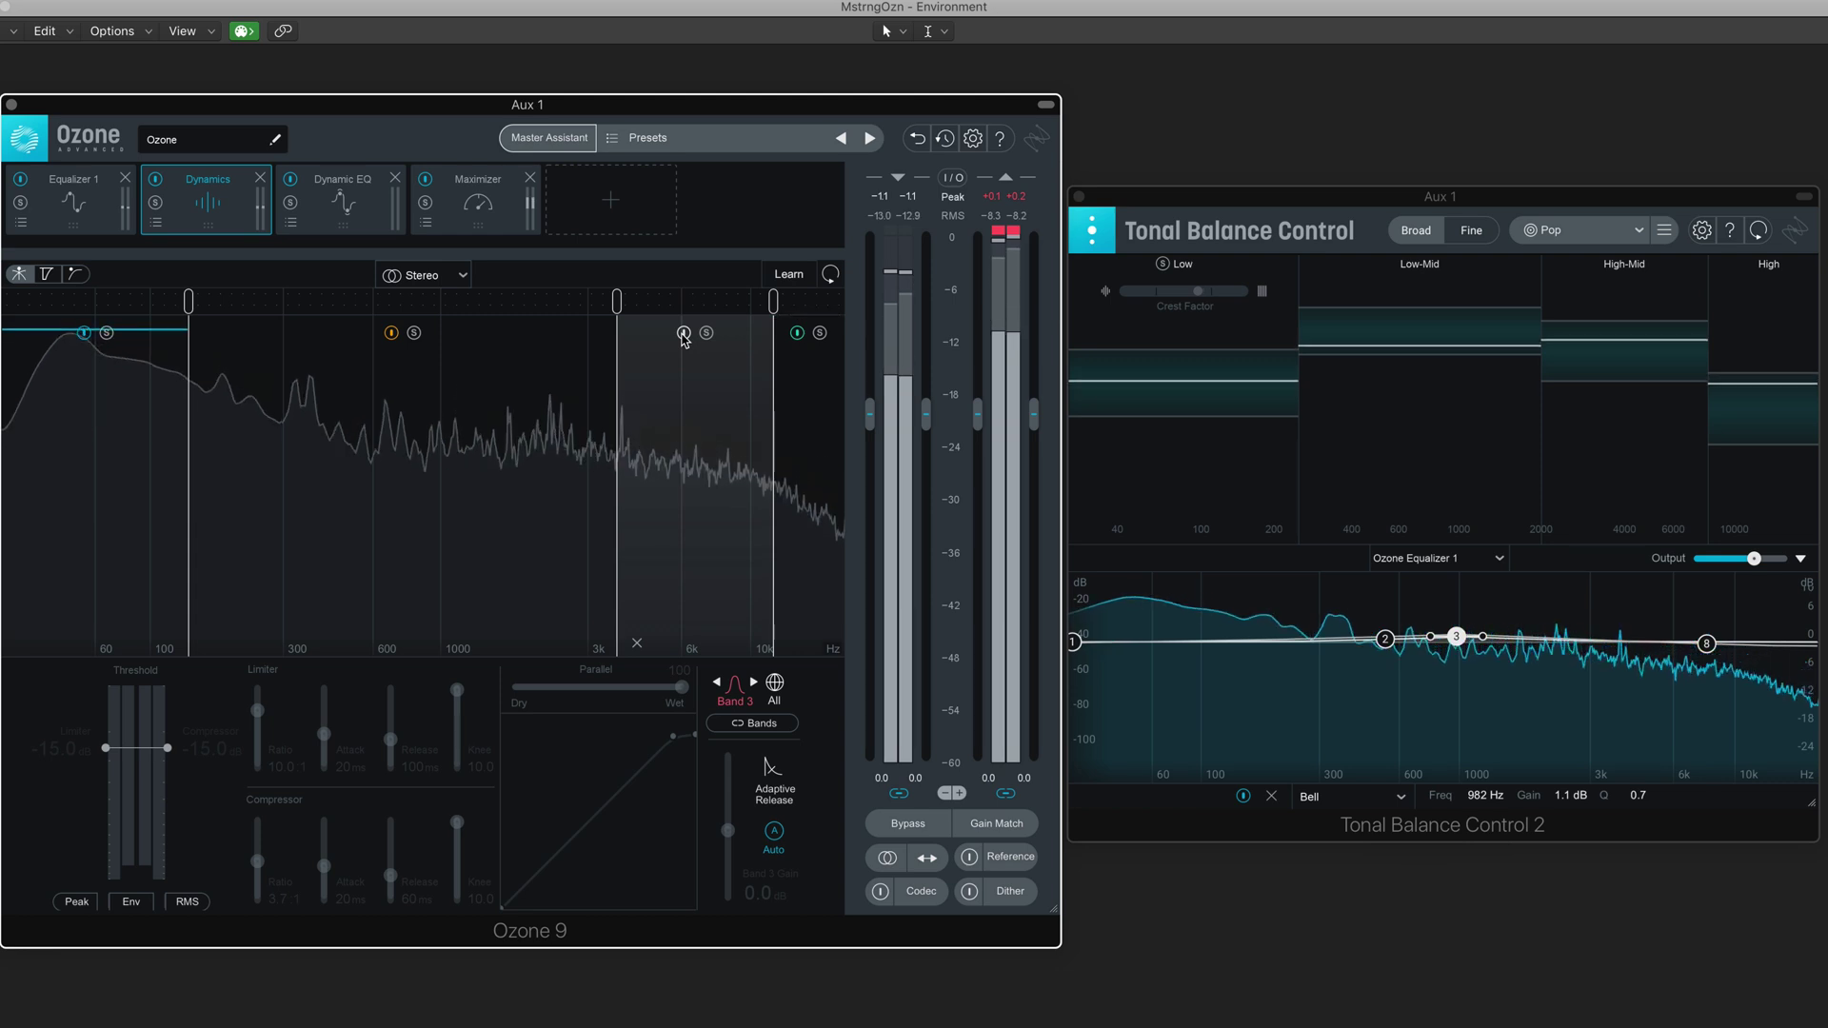
left_click(684, 333)
Step: Lower the limiter and compressor thresholds of Dynamics Band 4 to -15.7 dB
left_click(812, 425)
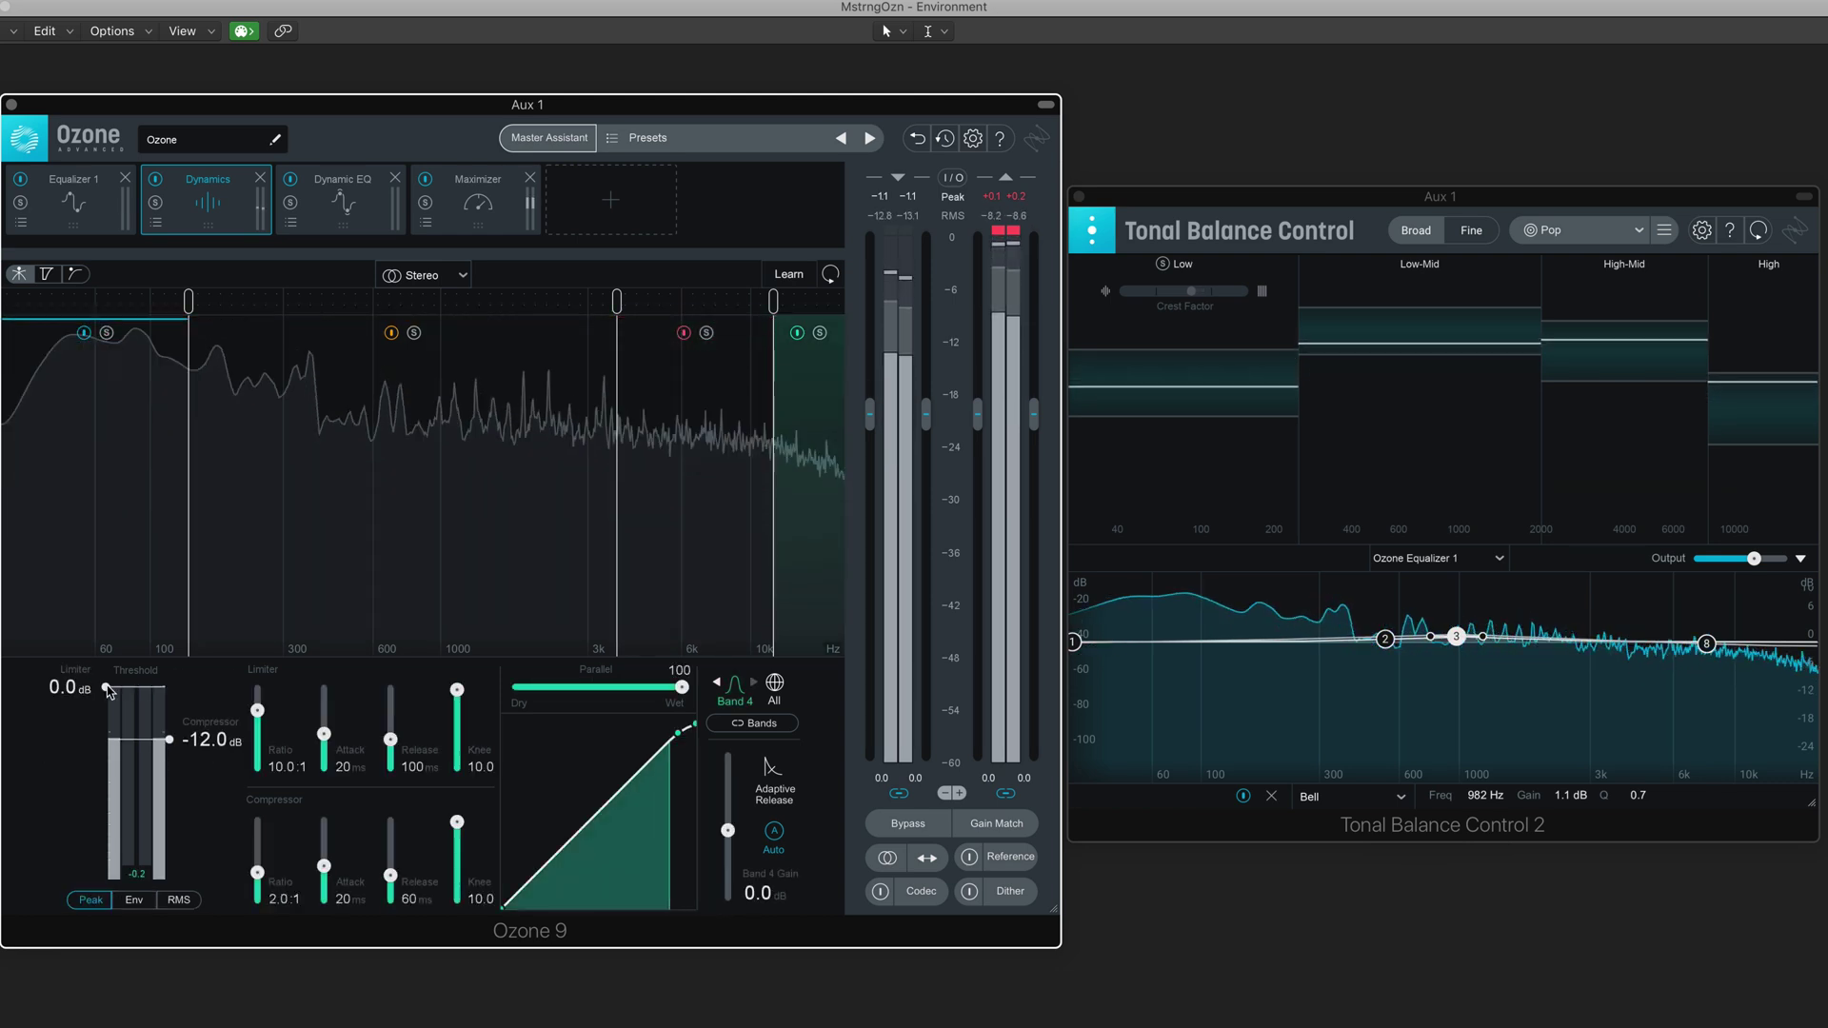
left_click_drag(108, 690, 105, 747)
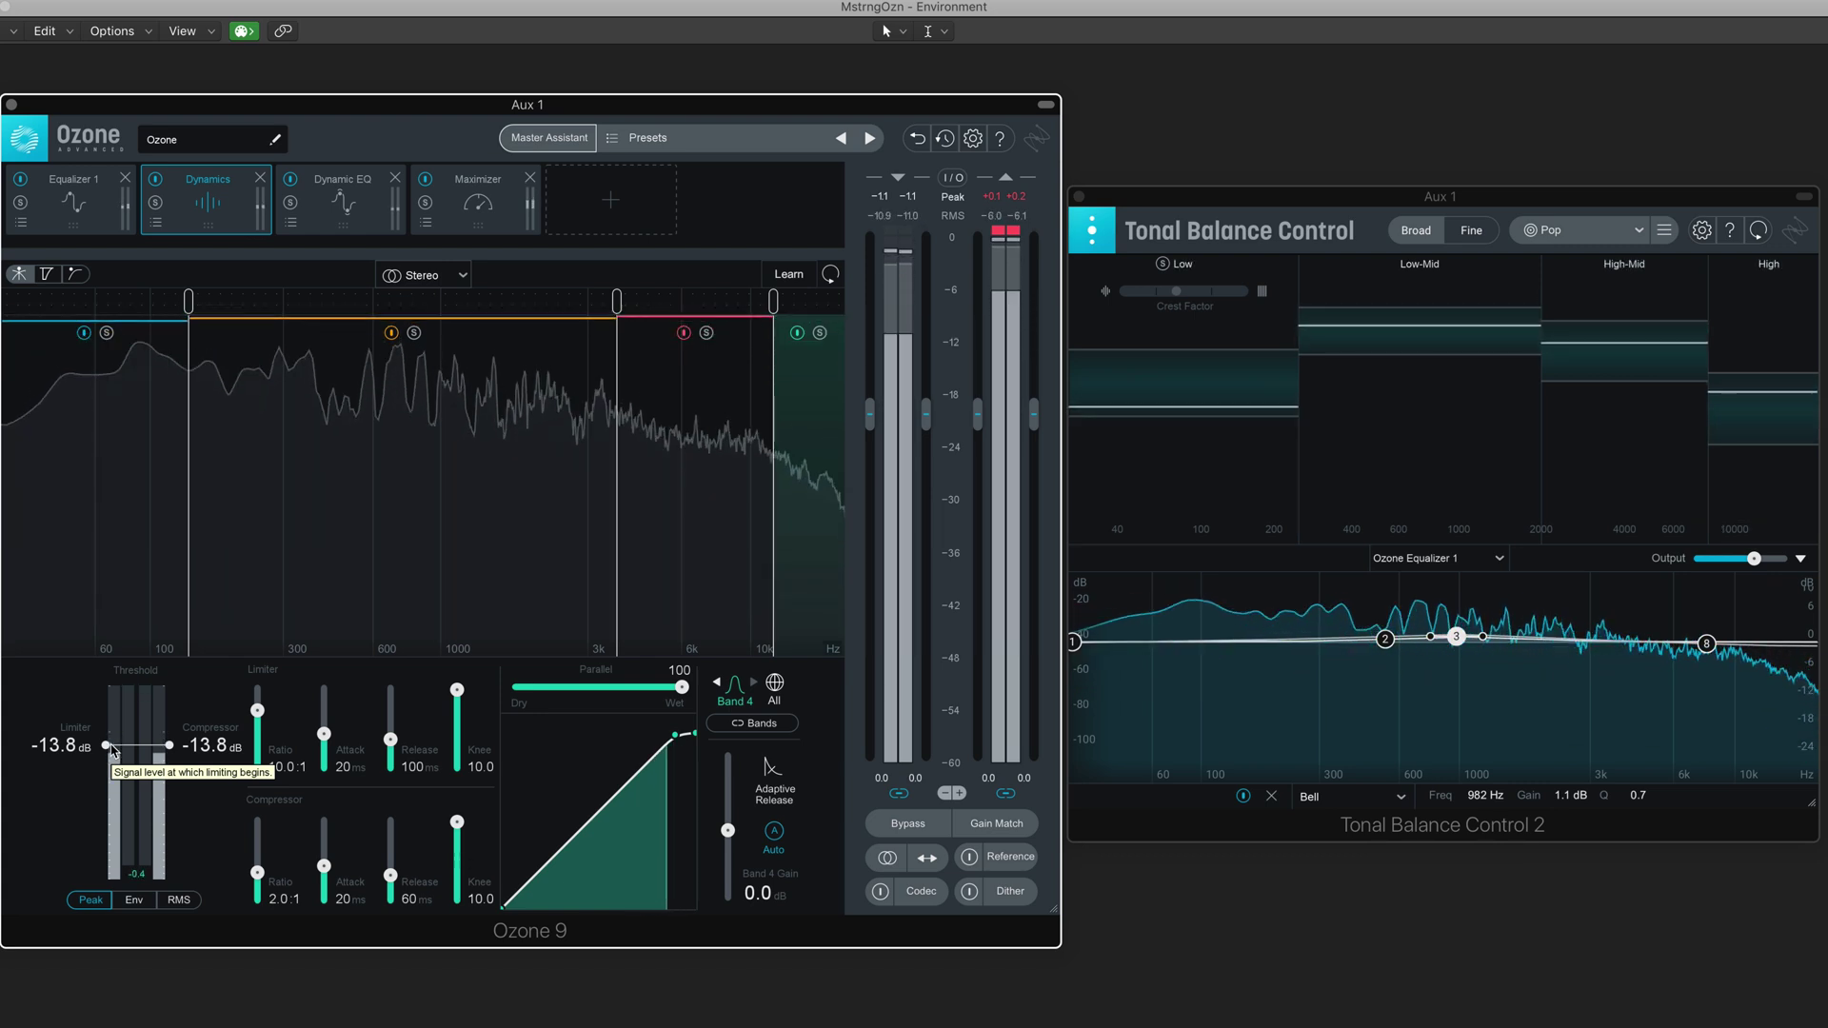
left_click_drag(112, 749, 158, 755)
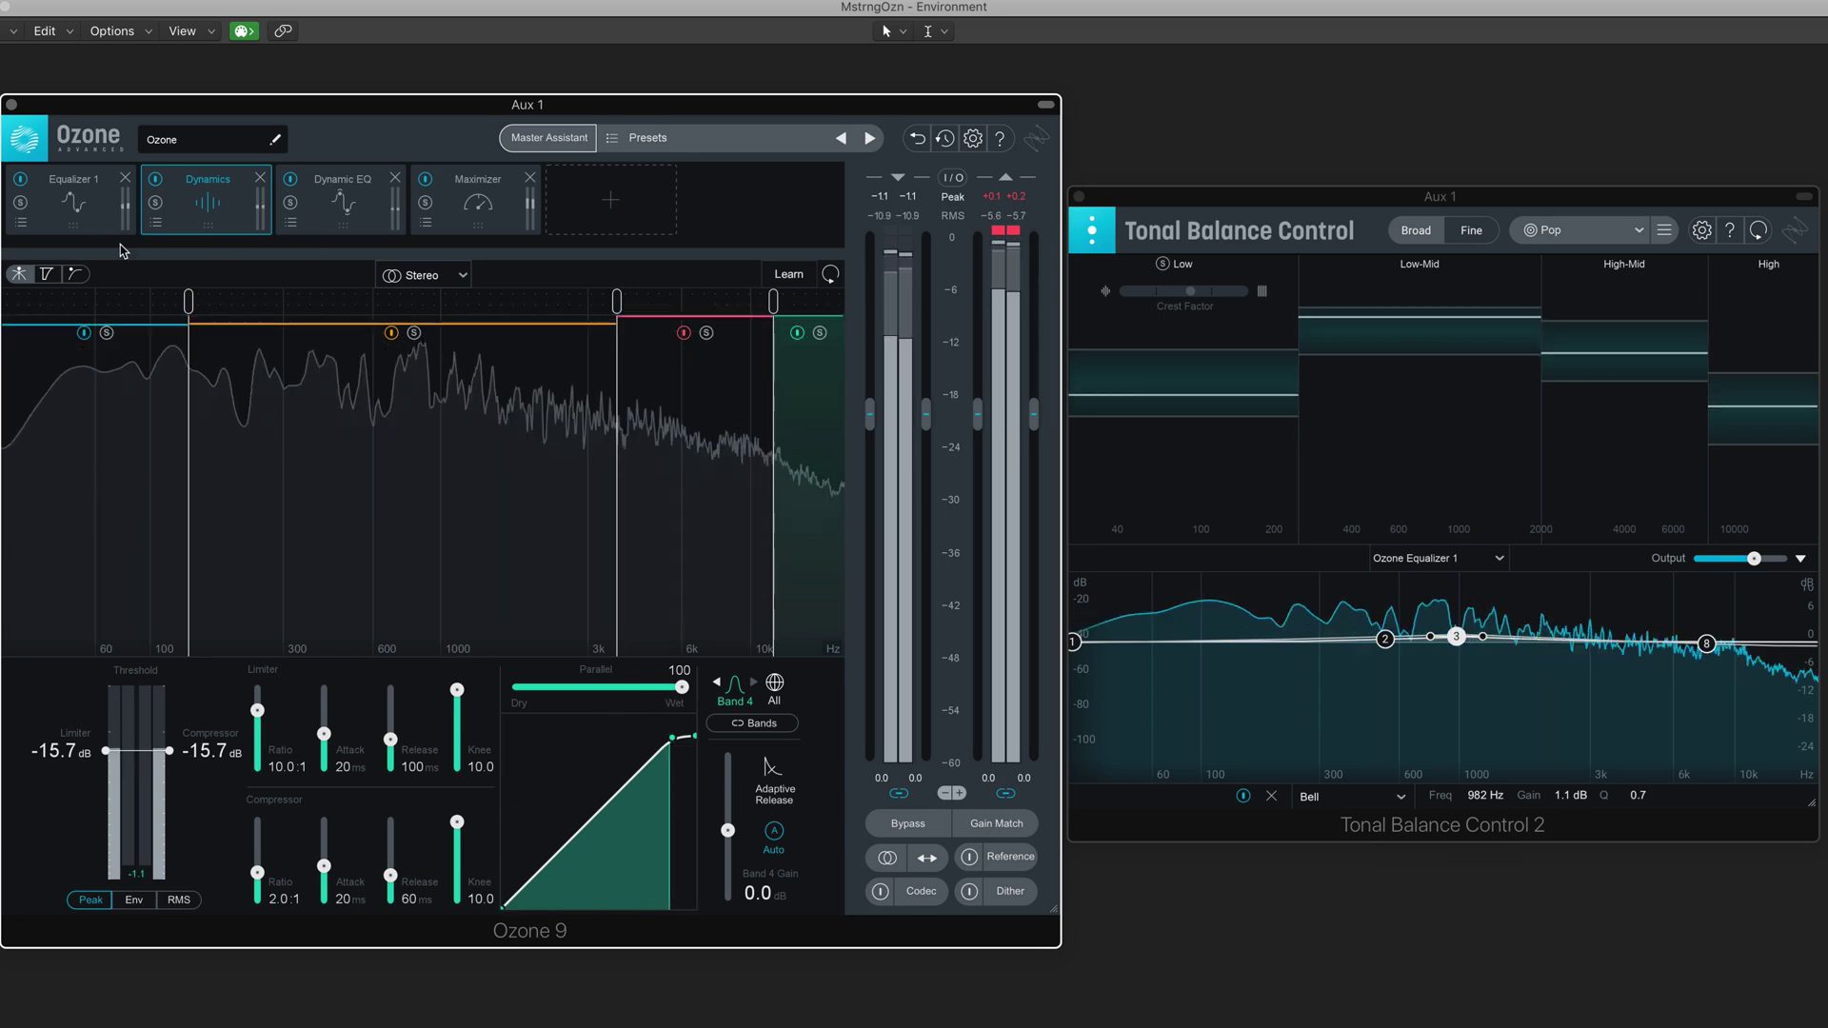
Step: Compare the track with the Dynamics module bypassed and active, and stop playback
left_click(157, 182)
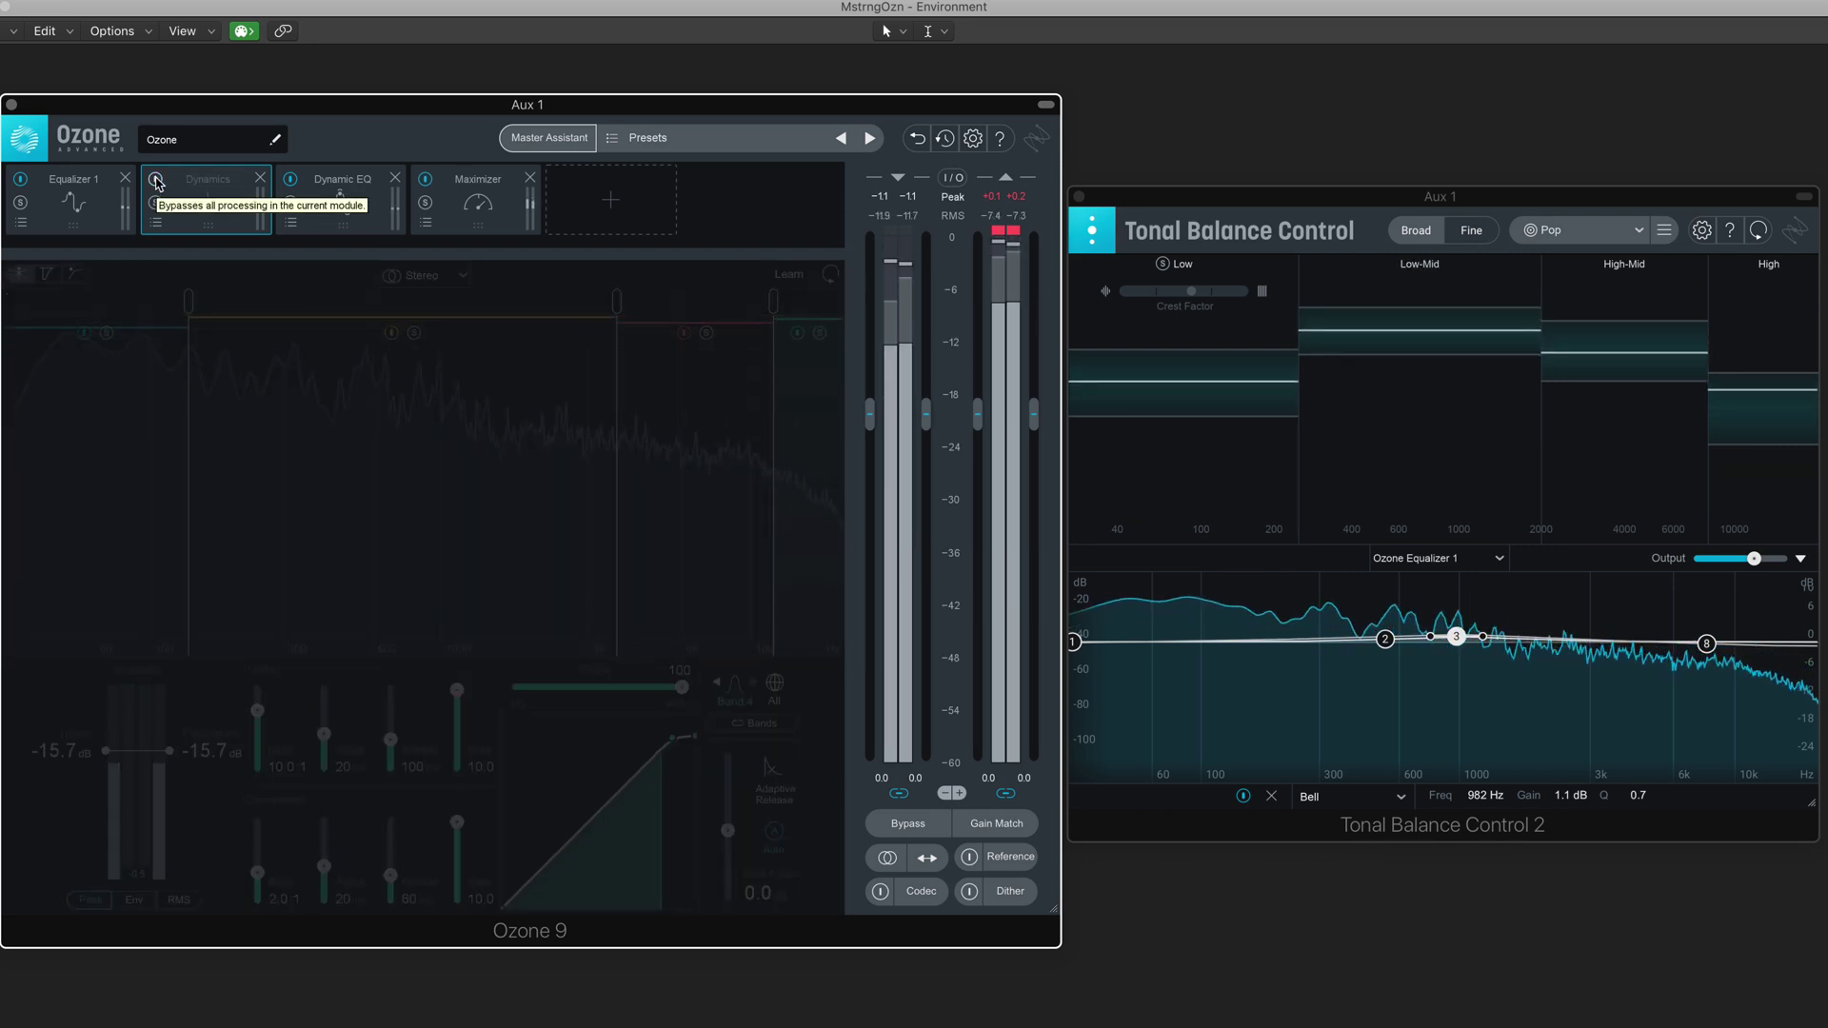
left_click(156, 179)
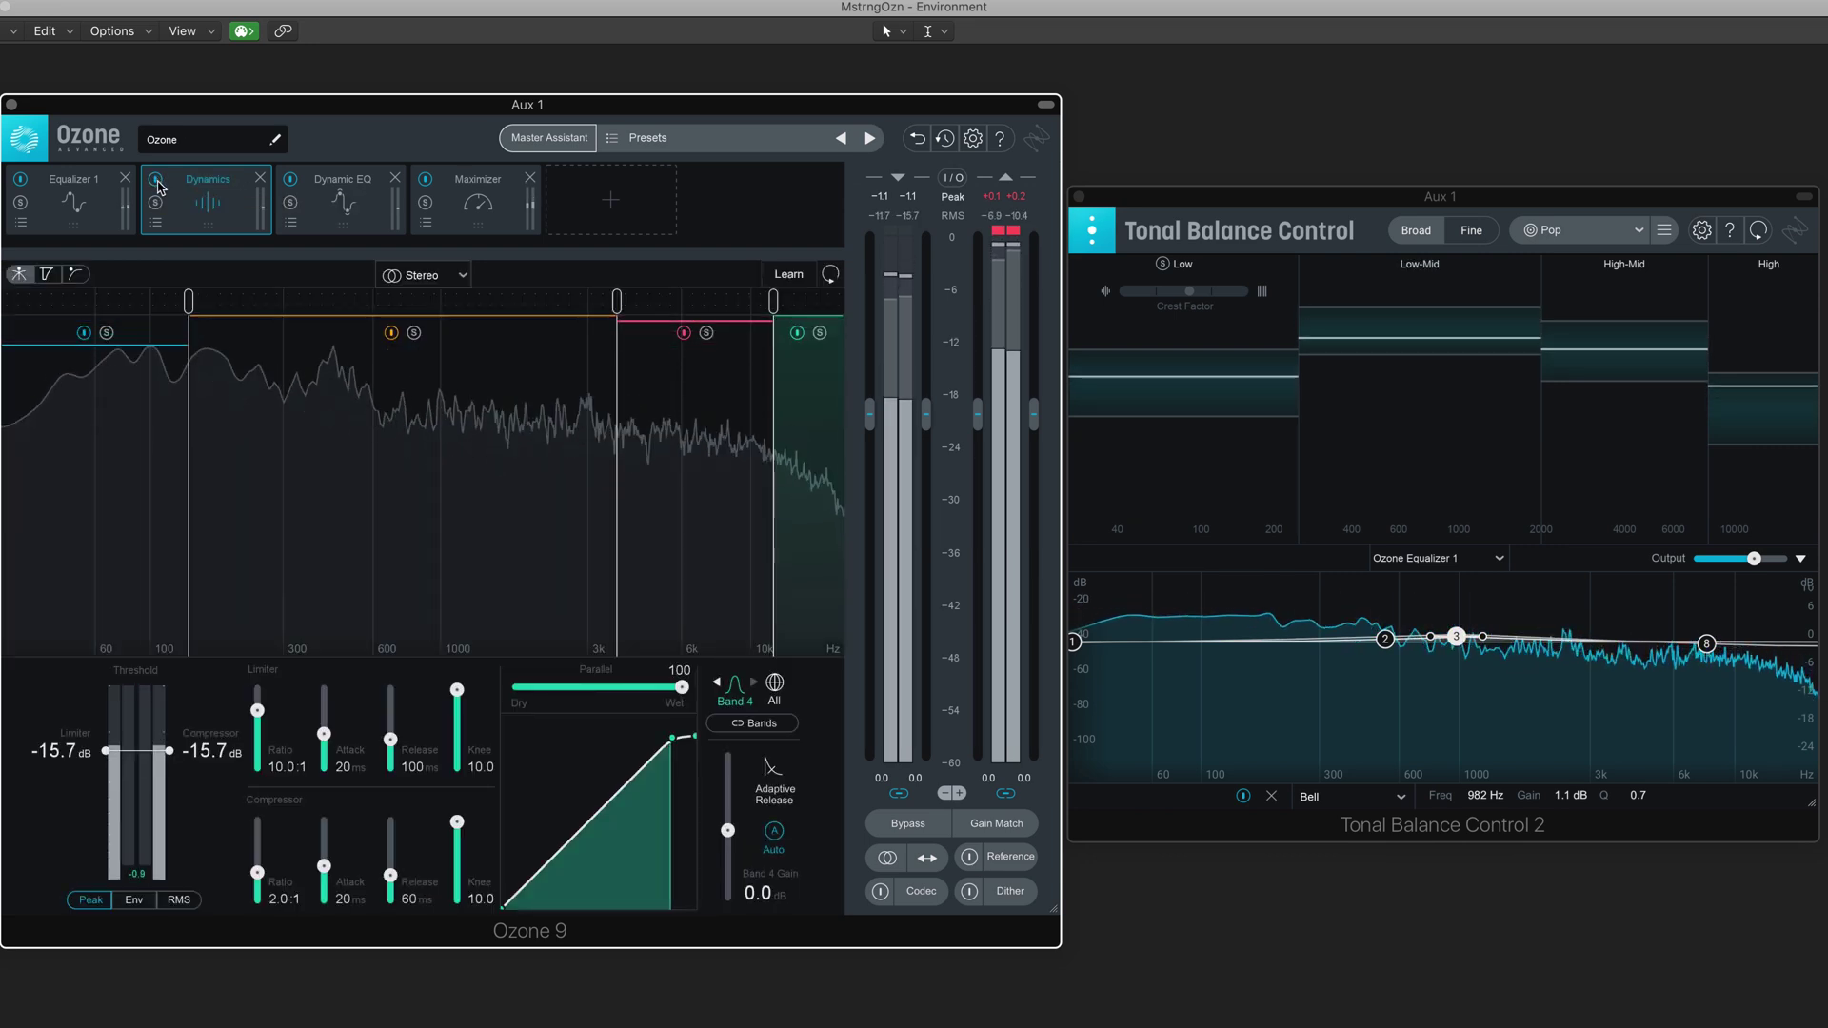
key("space")
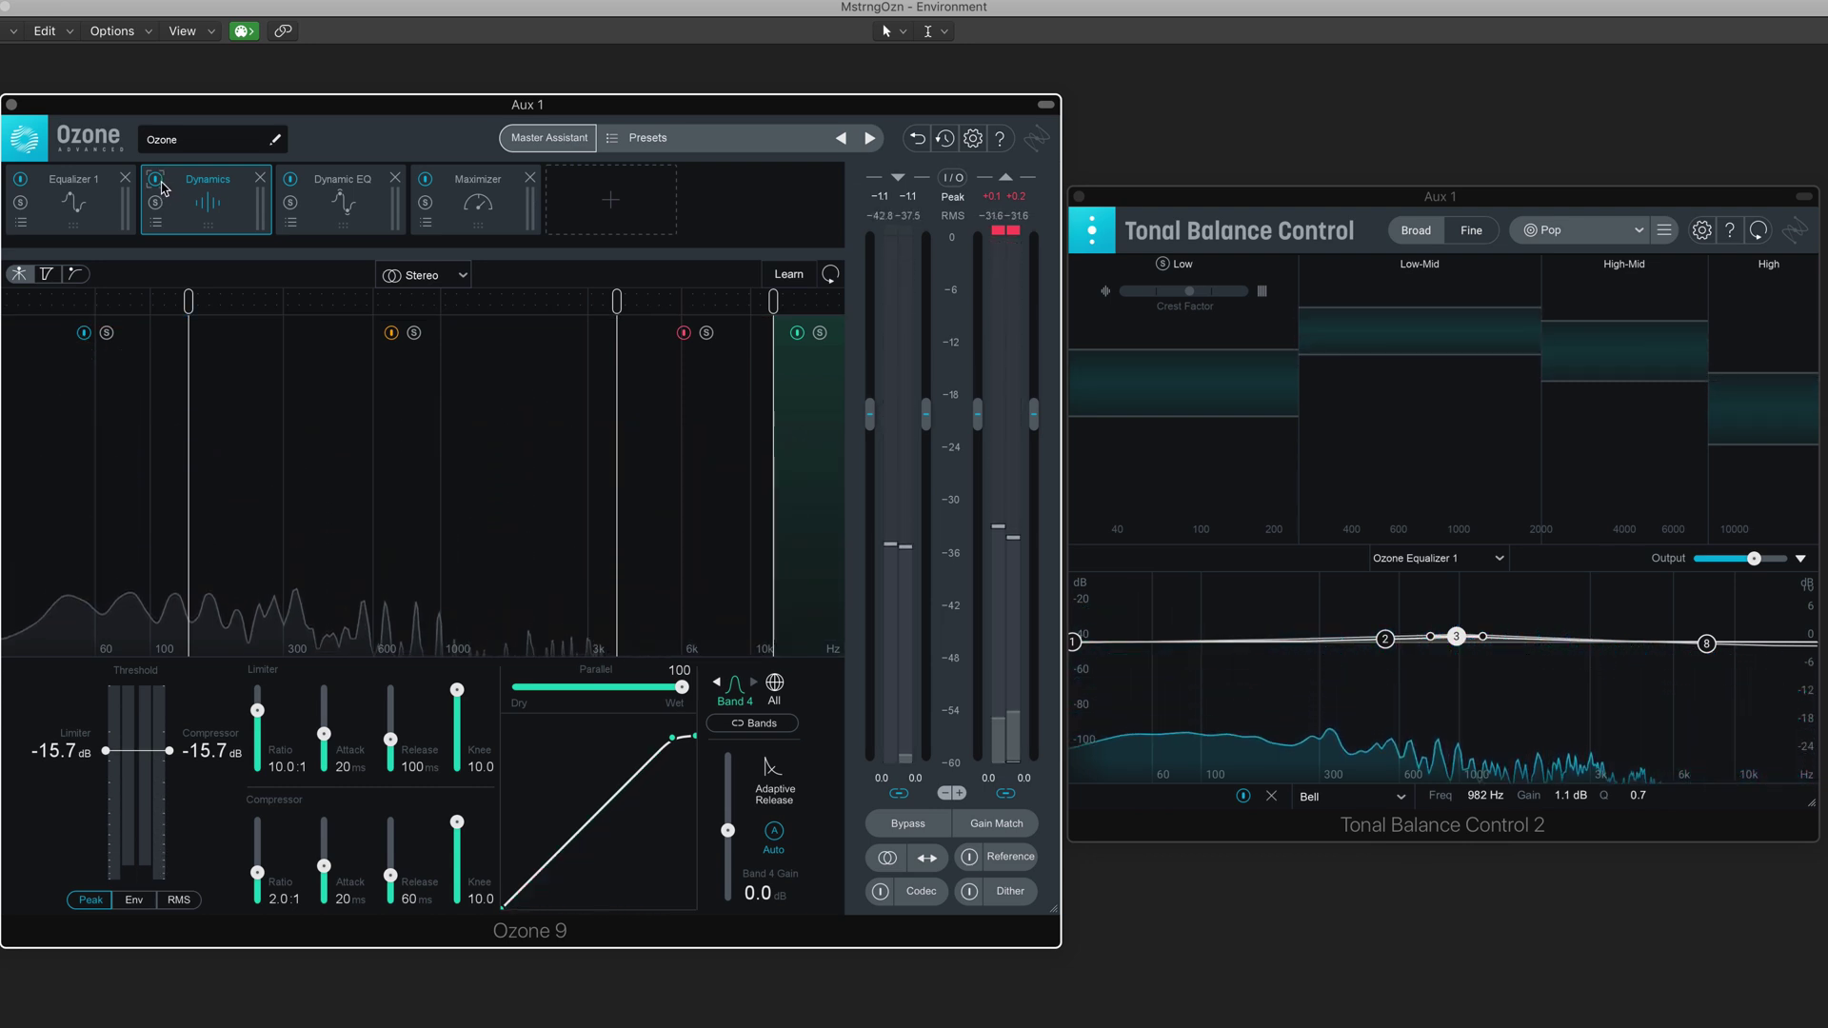
Step: Add an Imager module just before the Maximizer and resume playback
left_click(613, 204)
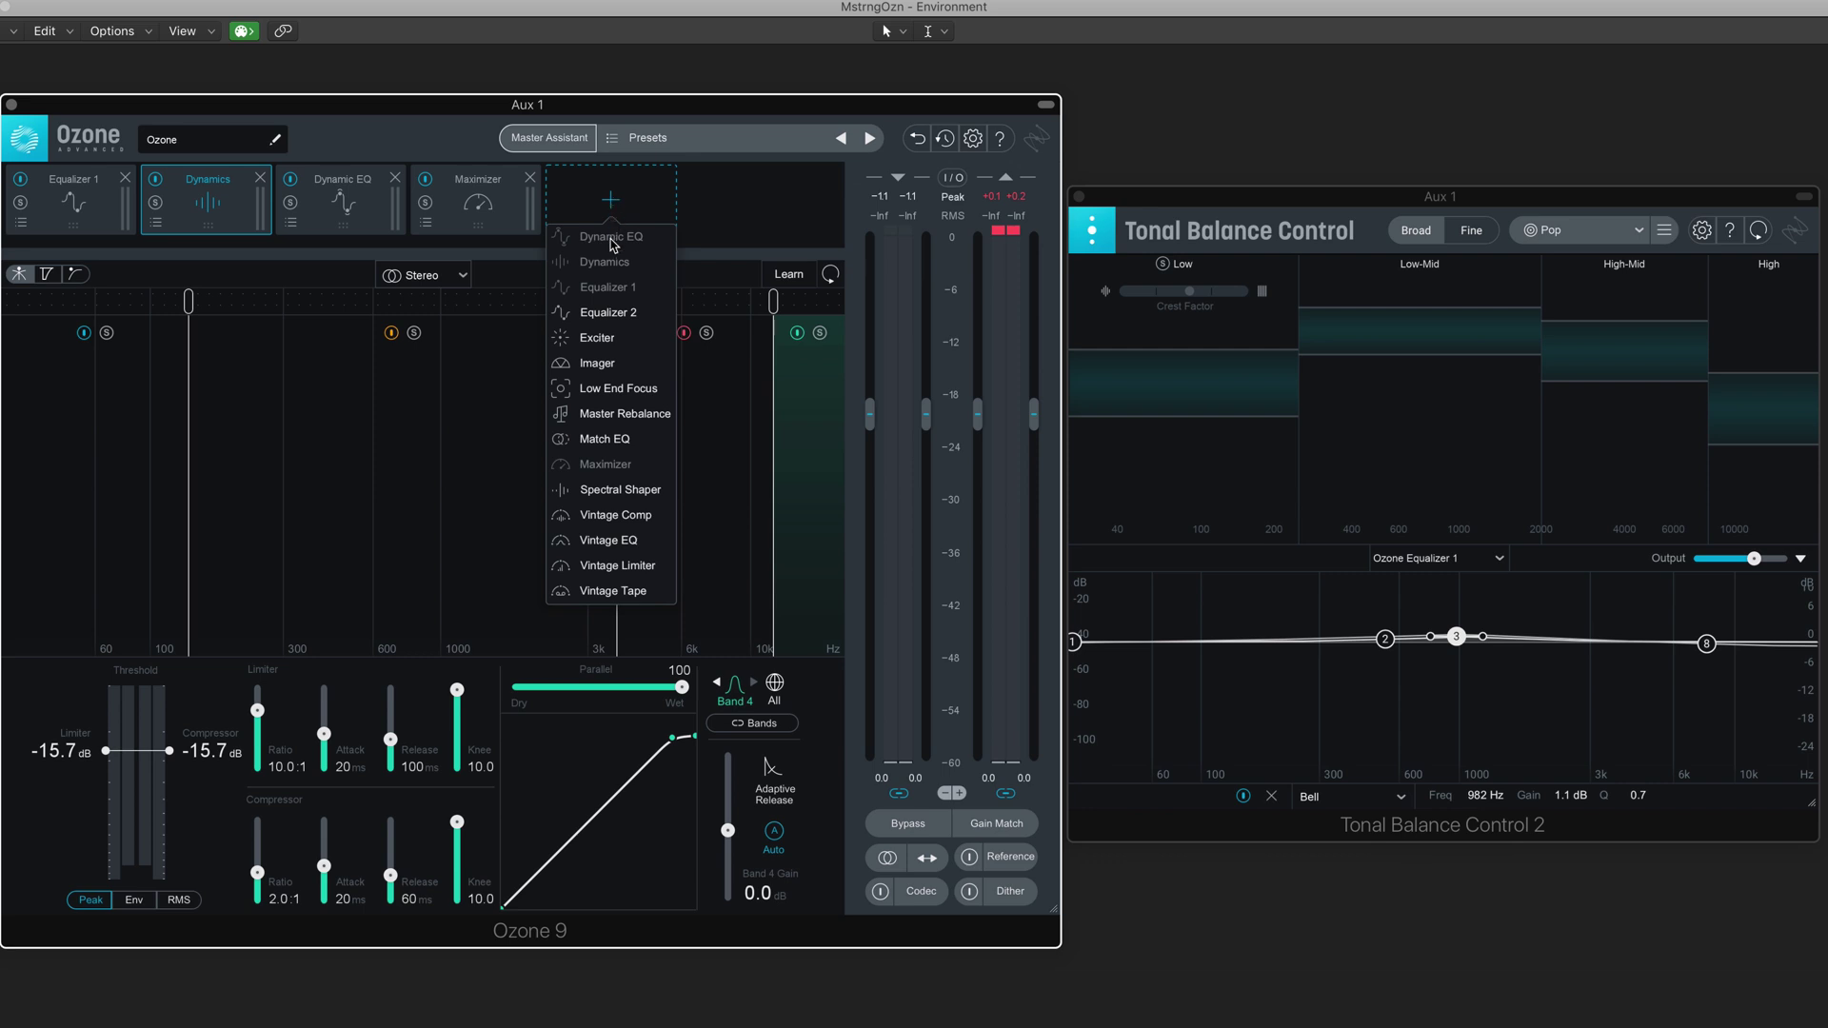
left_click(598, 363)
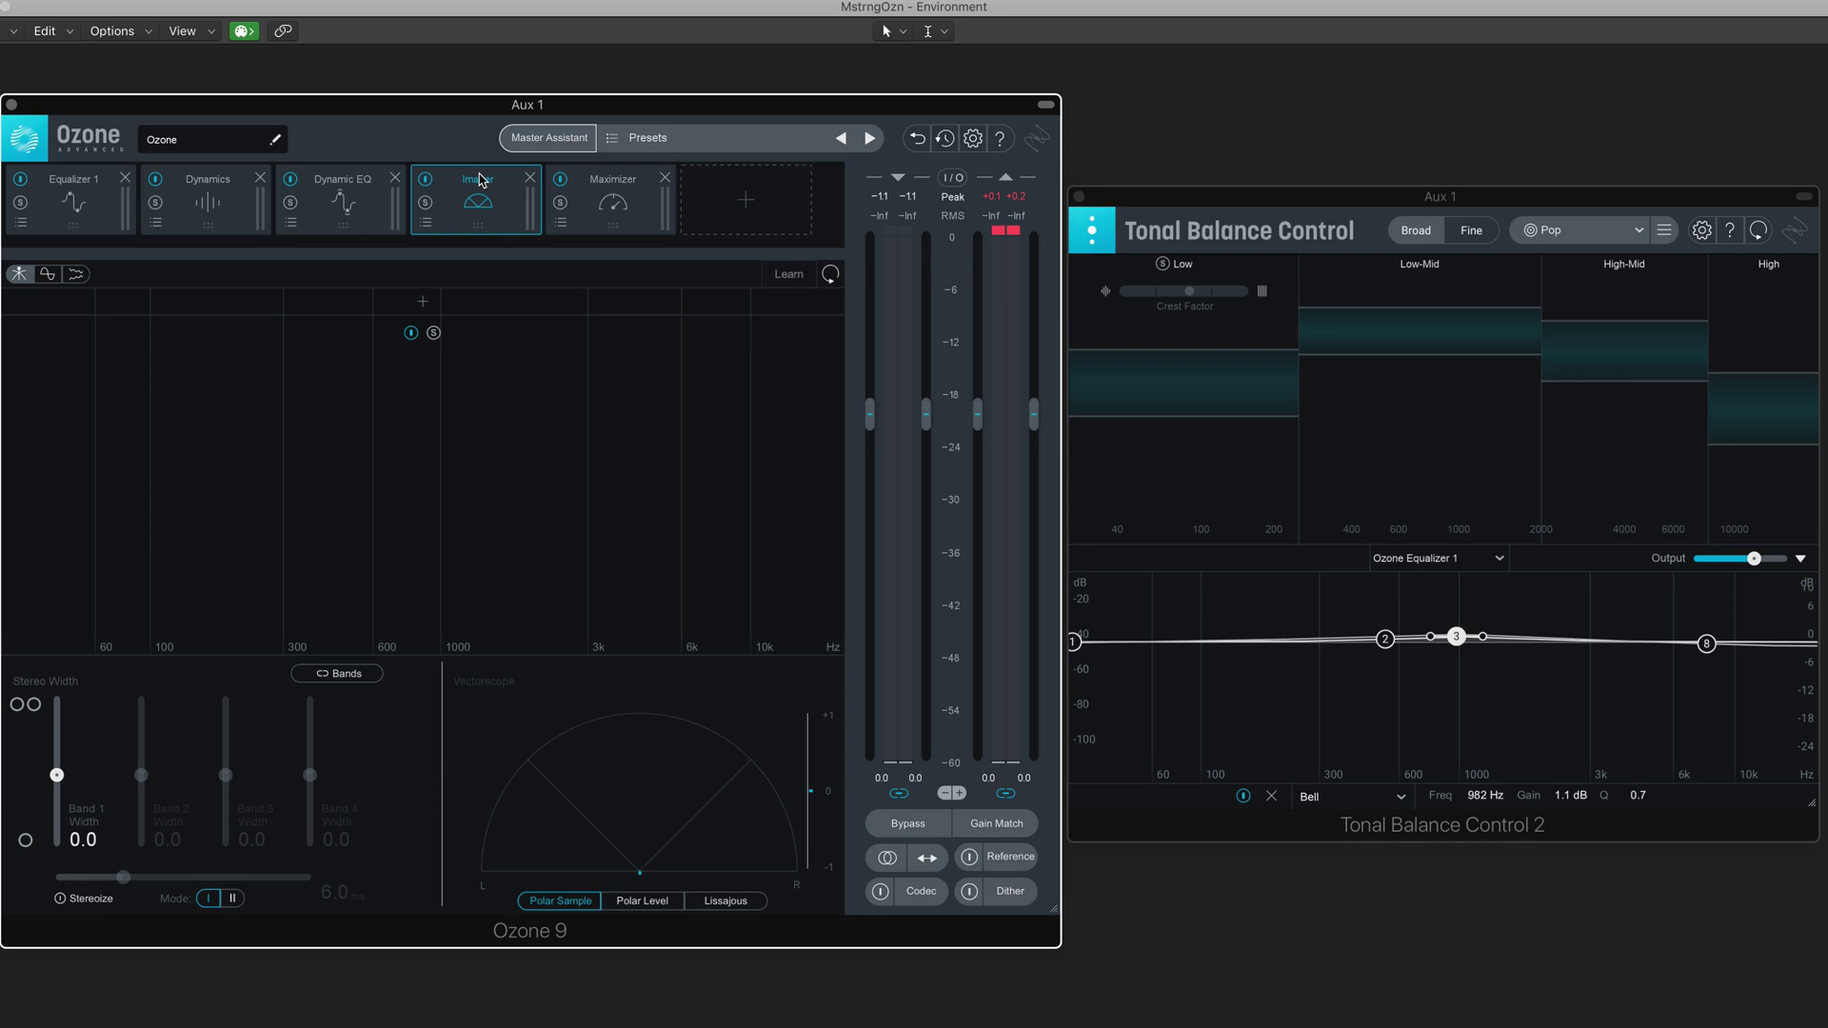
key("space")
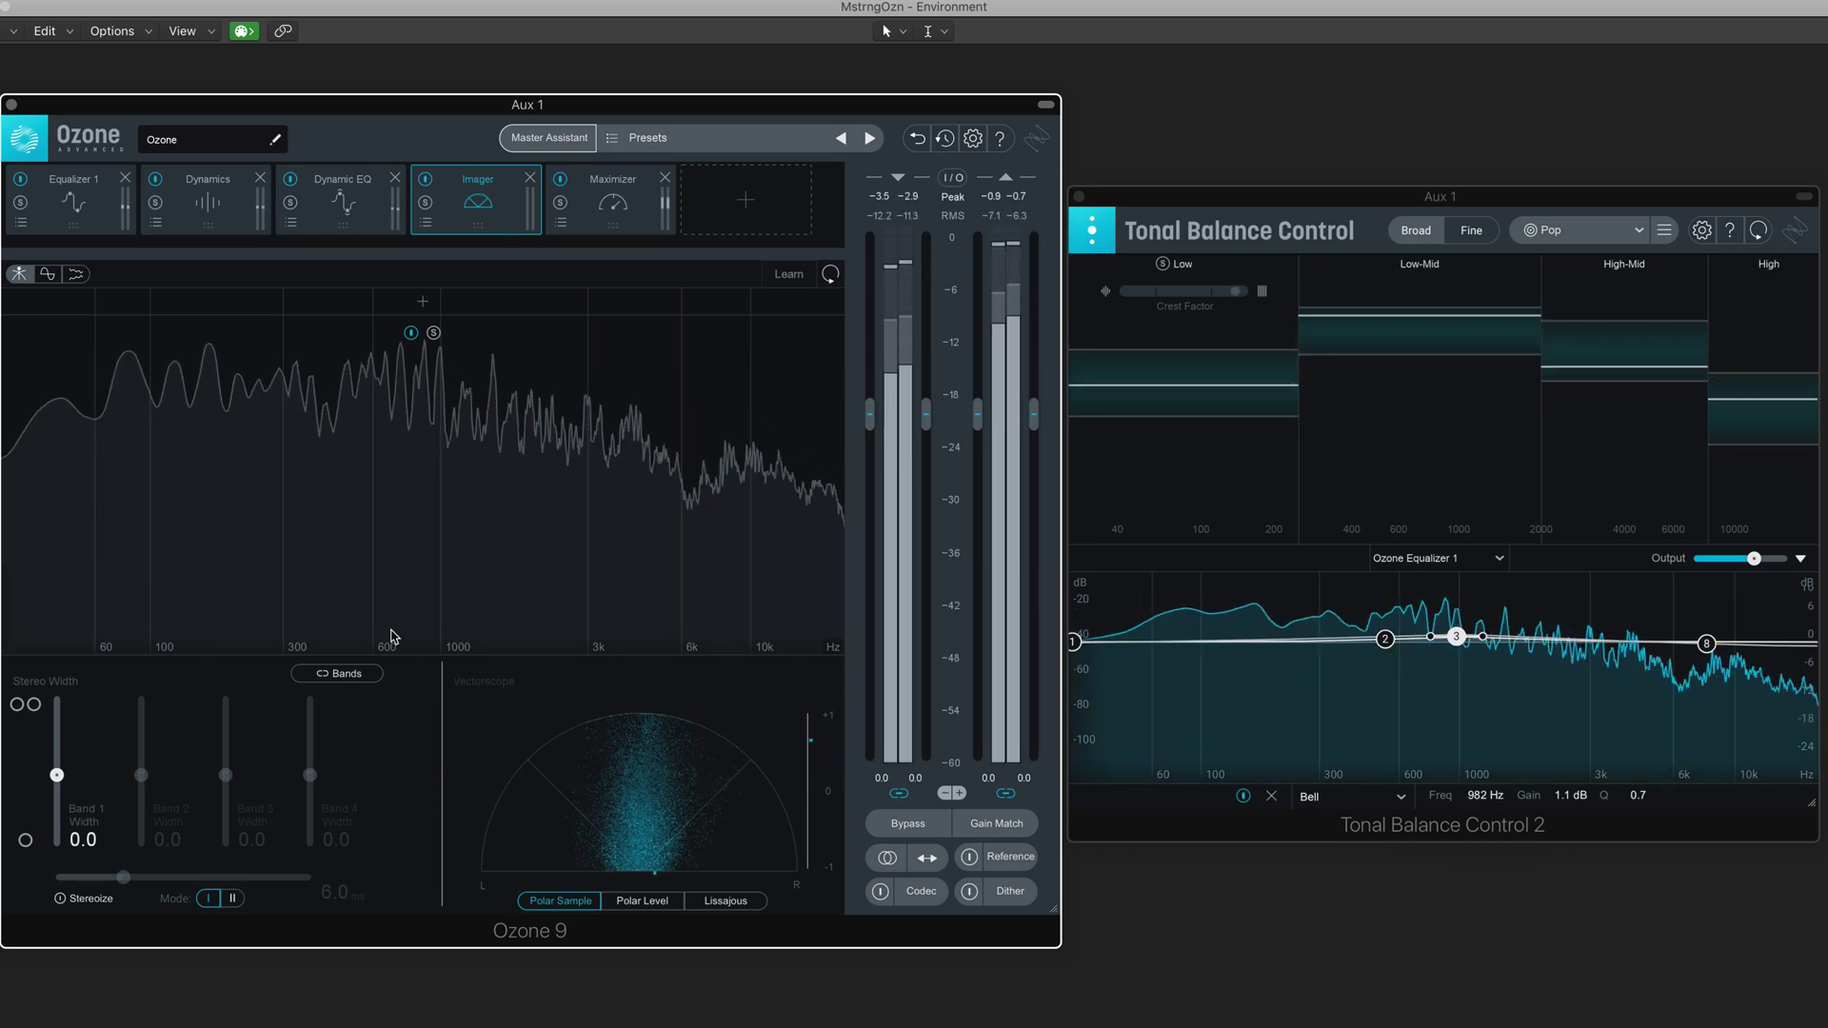
Step: Split the Imager into three frequency bands and learn the crossover positions from the playing track
left_click(278, 302)
left_click(533, 302)
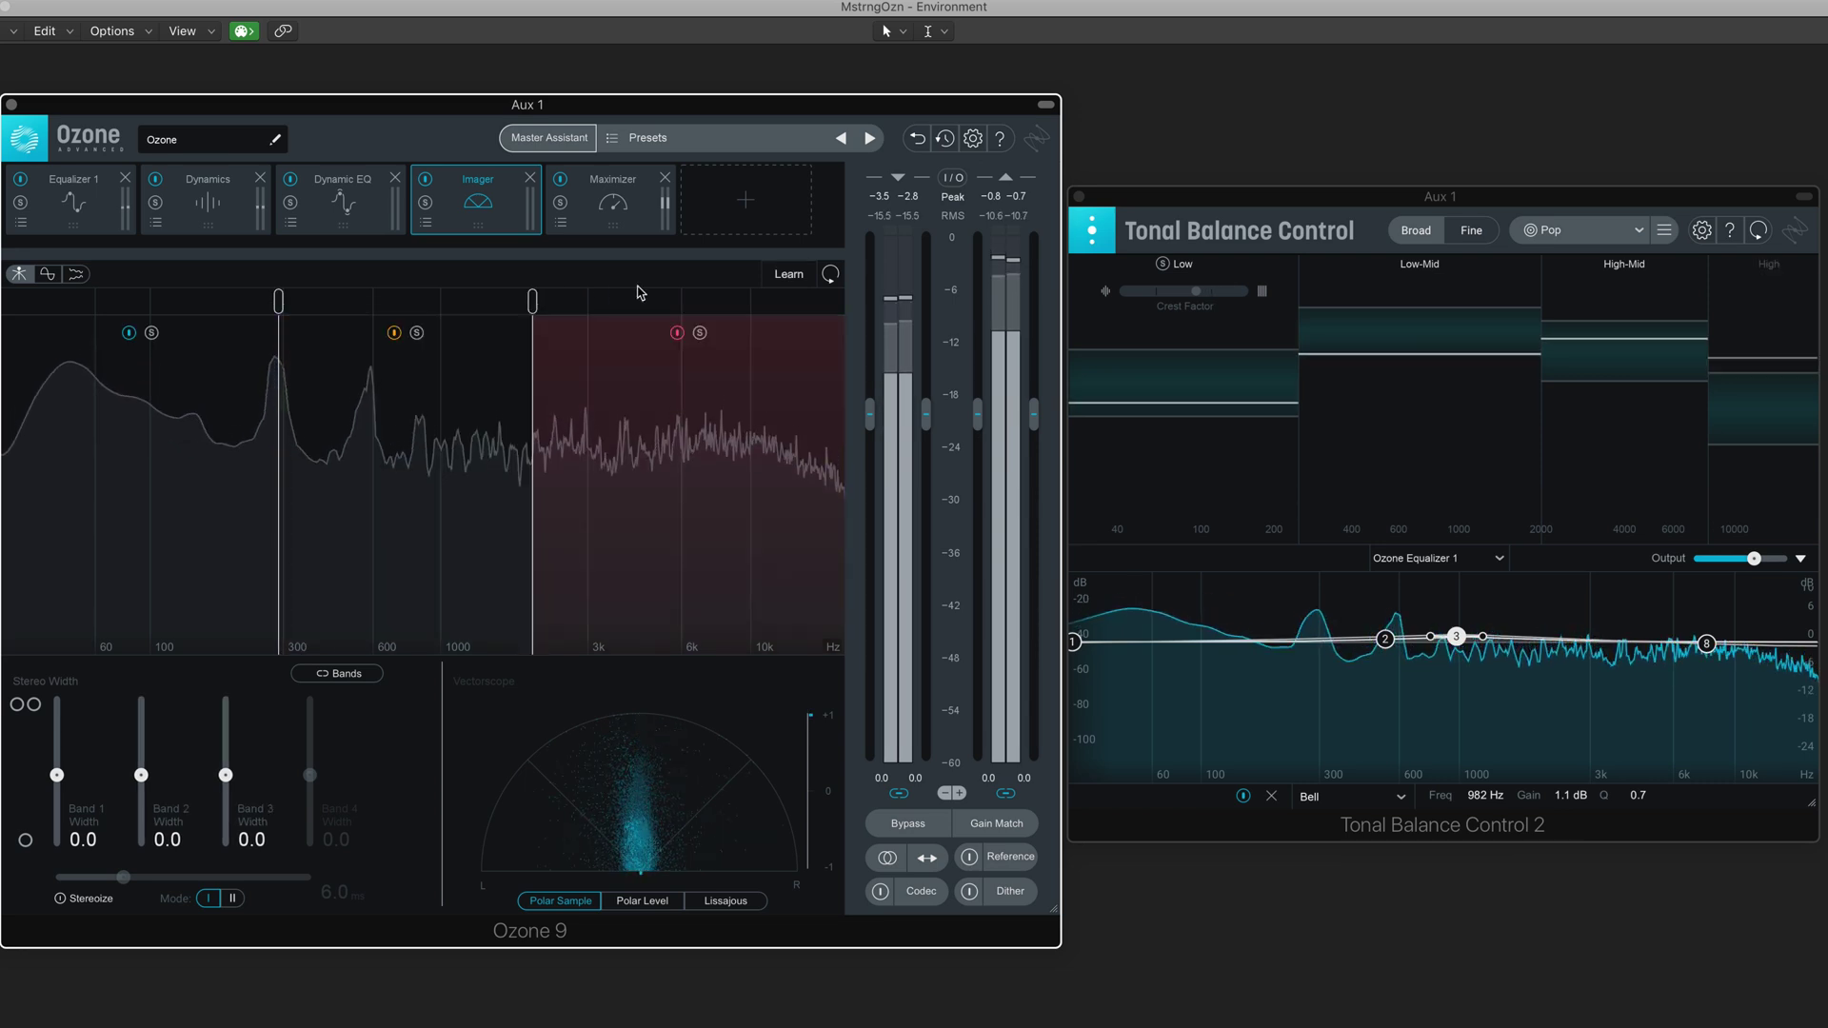
left_click(788, 275)
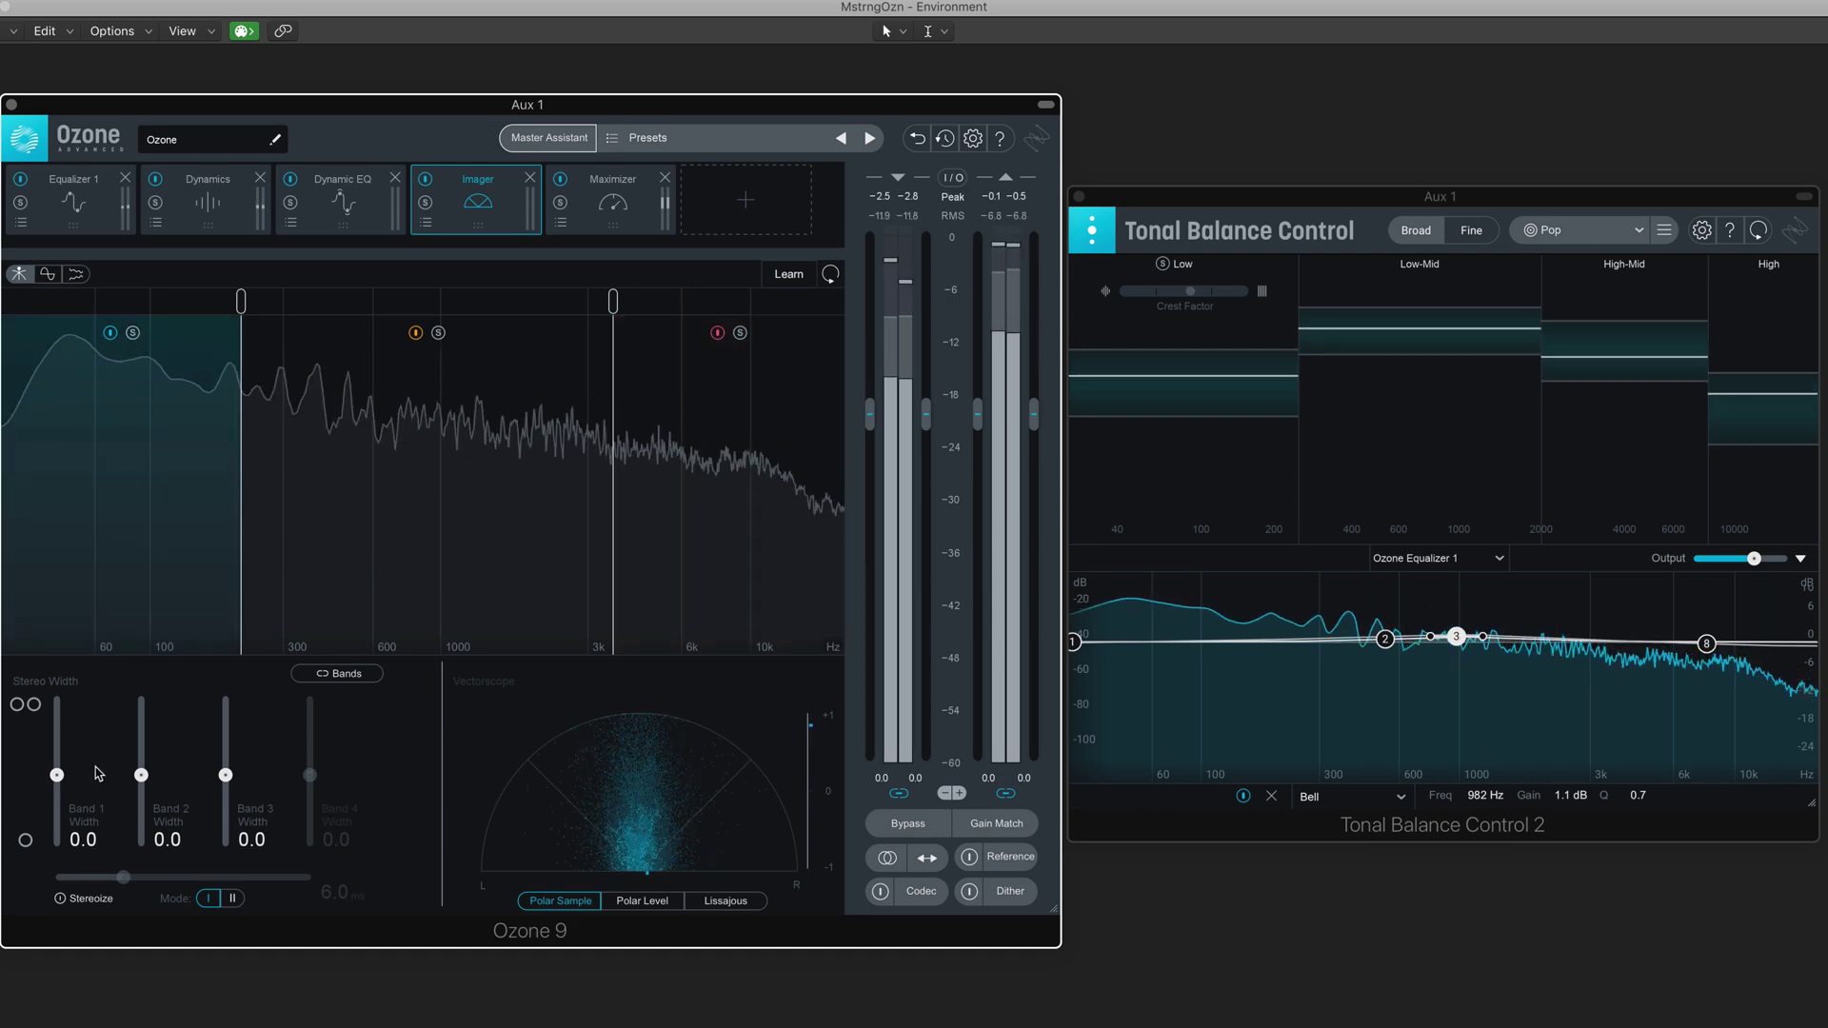
Step: Set the Imager stereo widths to -29.1 for Band 1, 30.4 for Band 2 and 45.6 for Band 3
left_click_drag(58, 776, 59, 802)
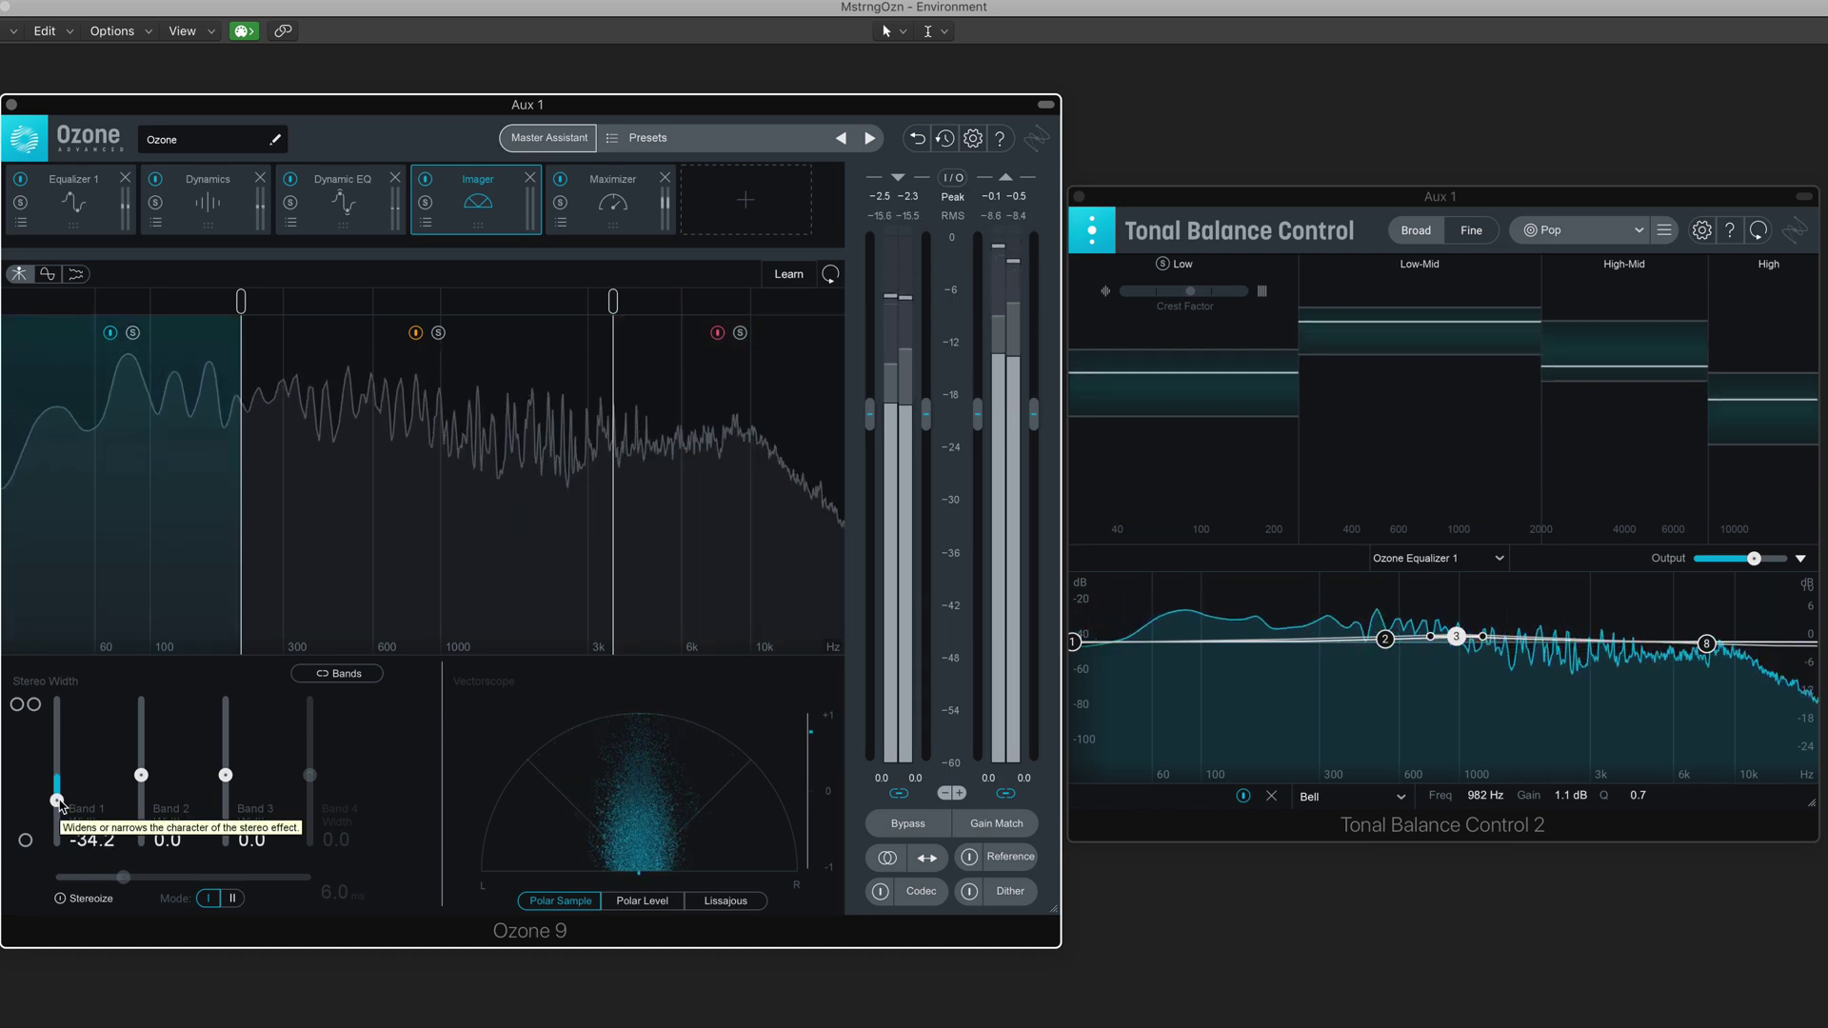
mouse_move(59, 802)
left_mouse_down()
mouse_move(56, 868)
mouse_move(59, 687)
mouse_move(63, 796)
left_mouse_up()
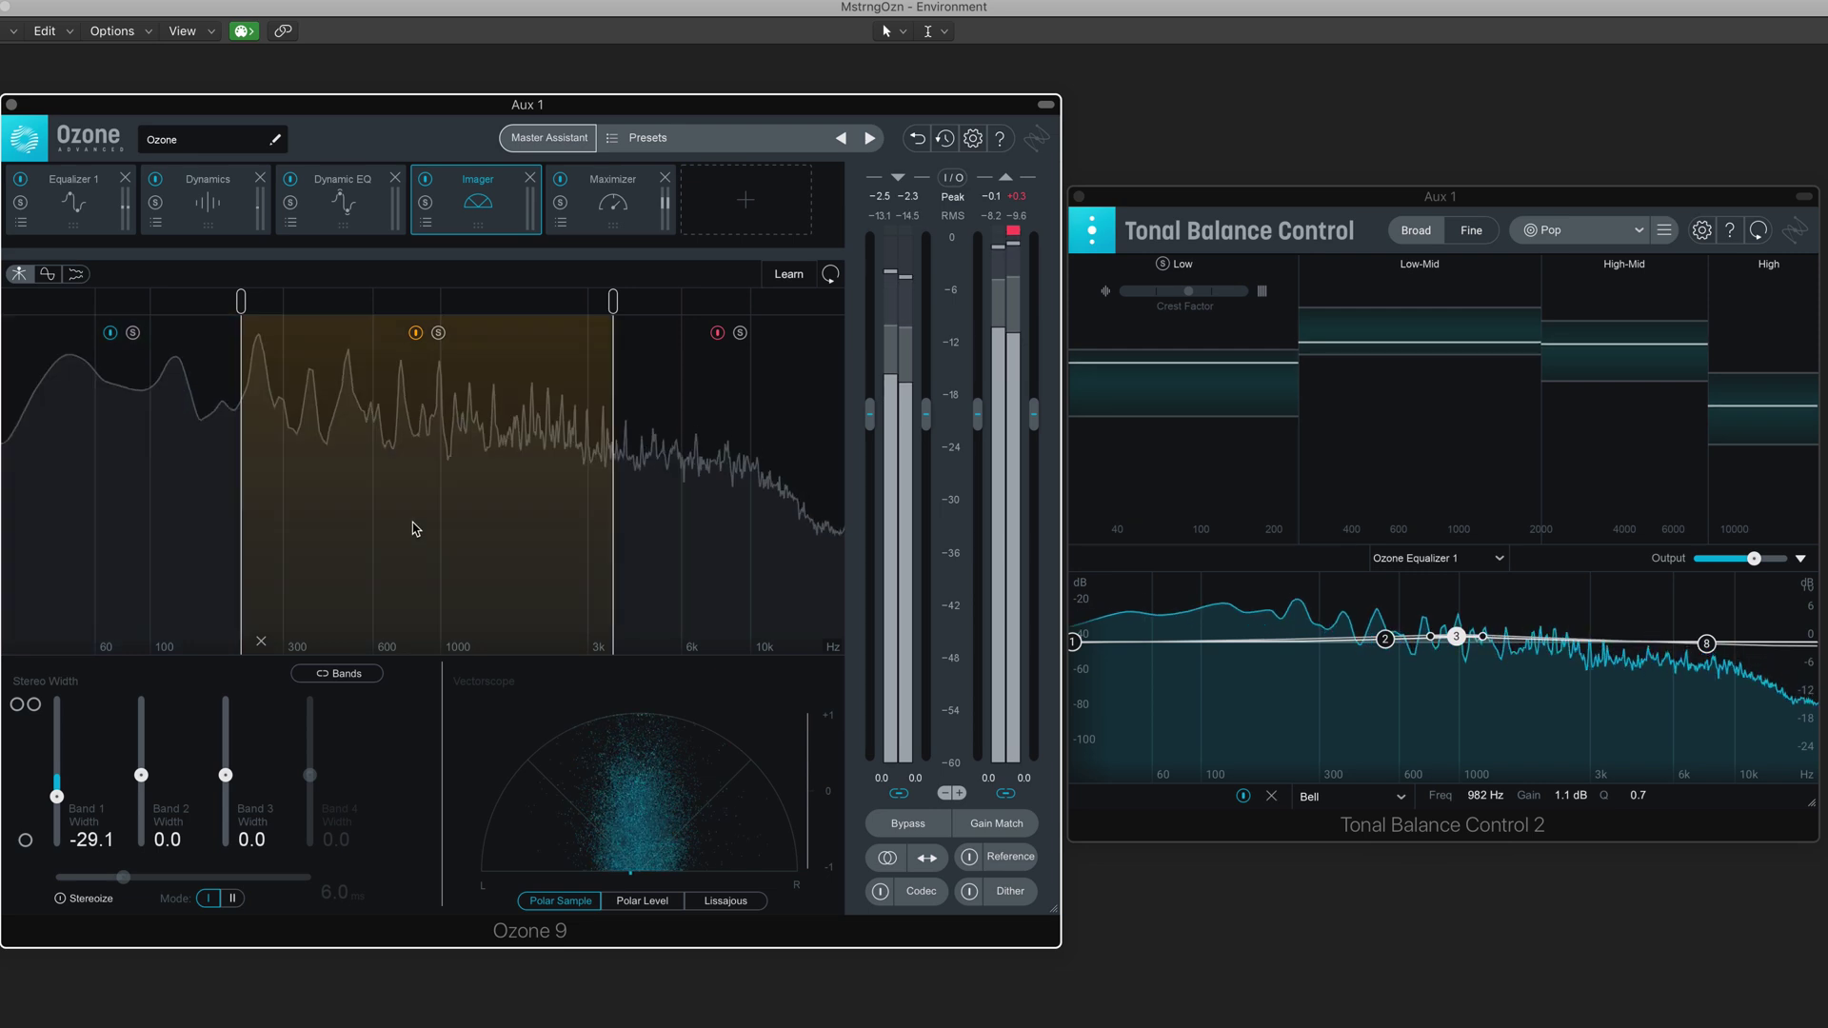
mouse_move(143, 778)
left_mouse_down()
mouse_move(141, 714)
mouse_move(137, 852)
mouse_move(138, 752)
left_mouse_up()
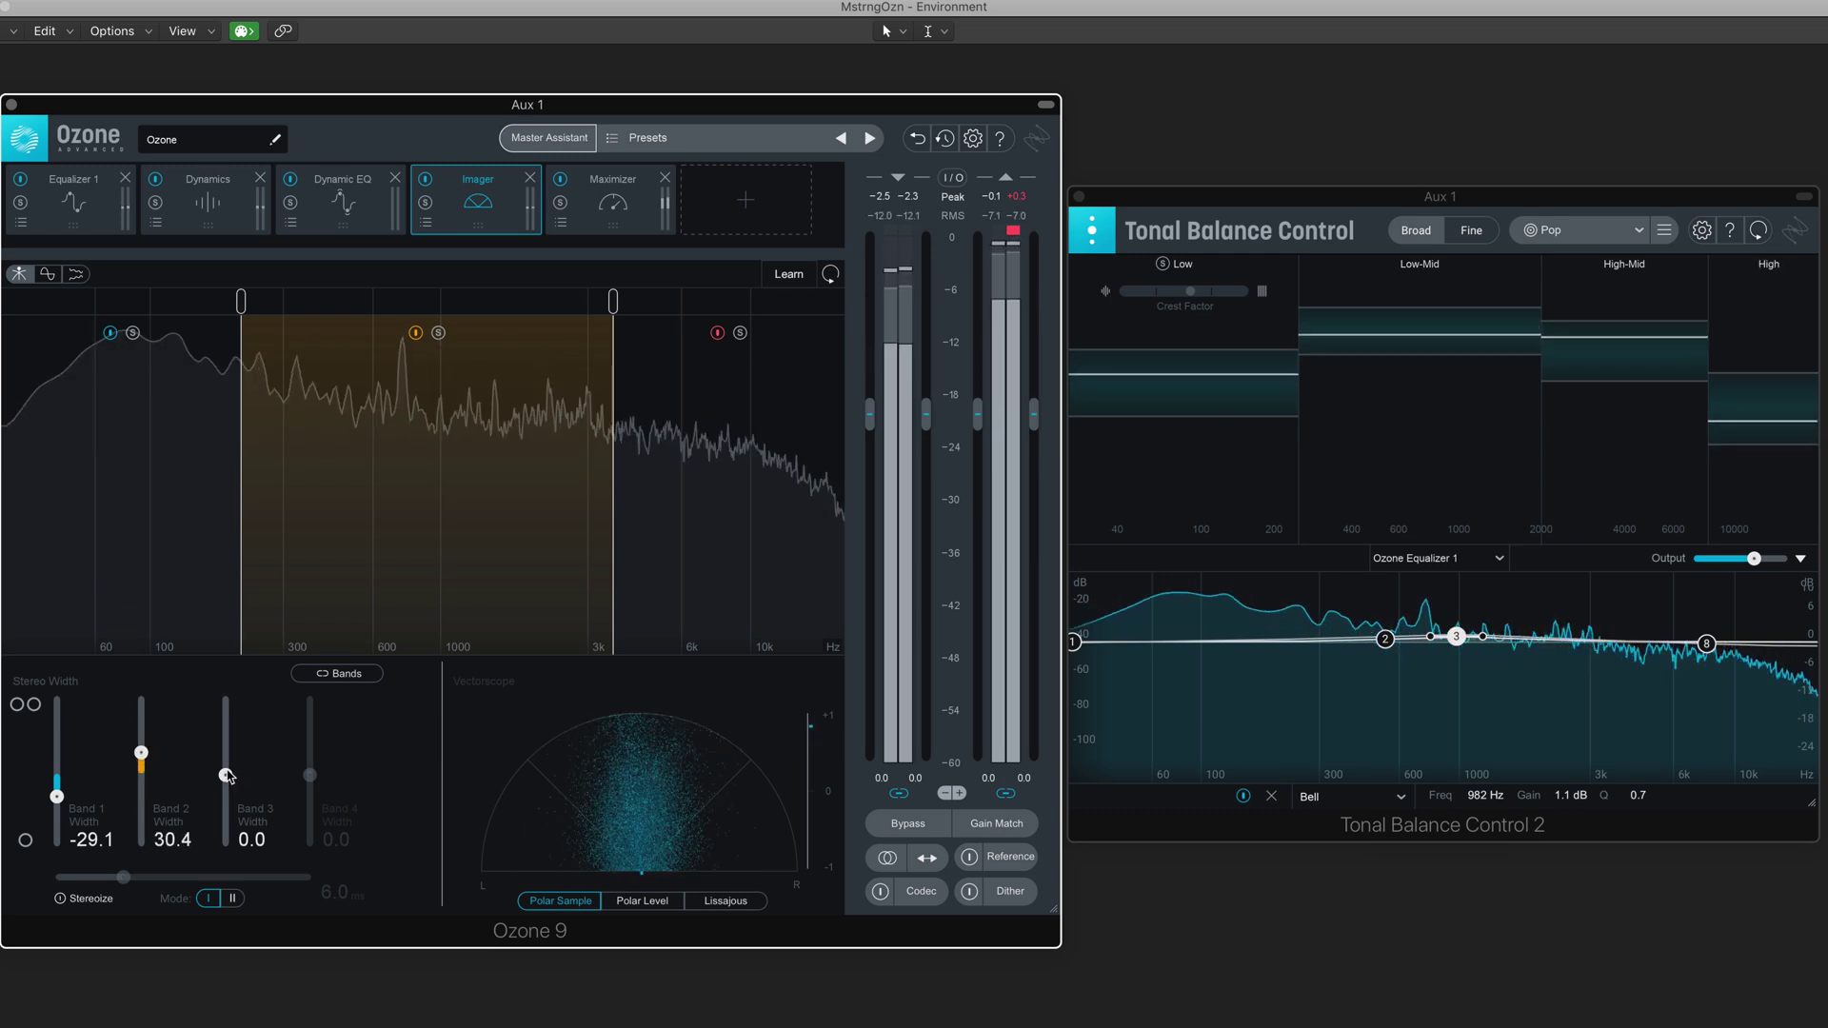
mouse_move(226, 775)
left_mouse_down()
mouse_move(227, 710)
mouse_move(220, 862)
mouse_move(226, 741)
left_mouse_up()
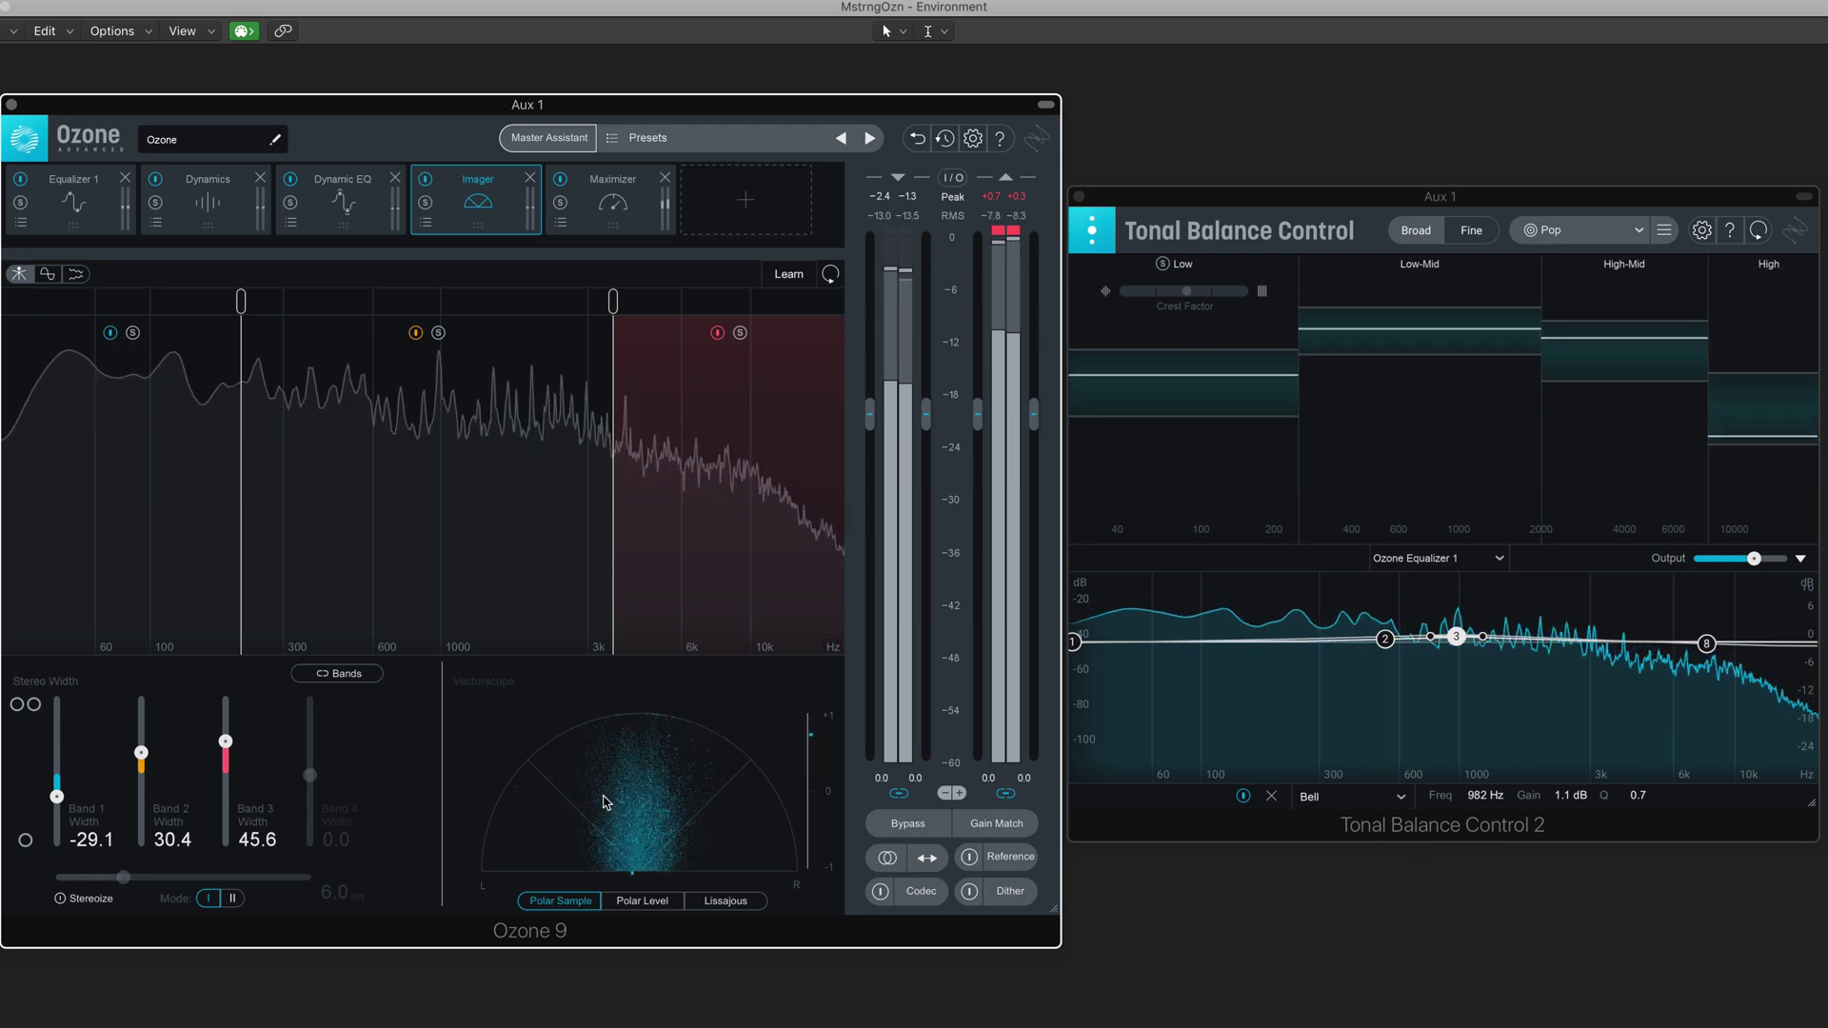
Step: Compare the sound with Imager Band 3 and the whole Imager bypassed, and check the mix in mono
left_click(718, 334)
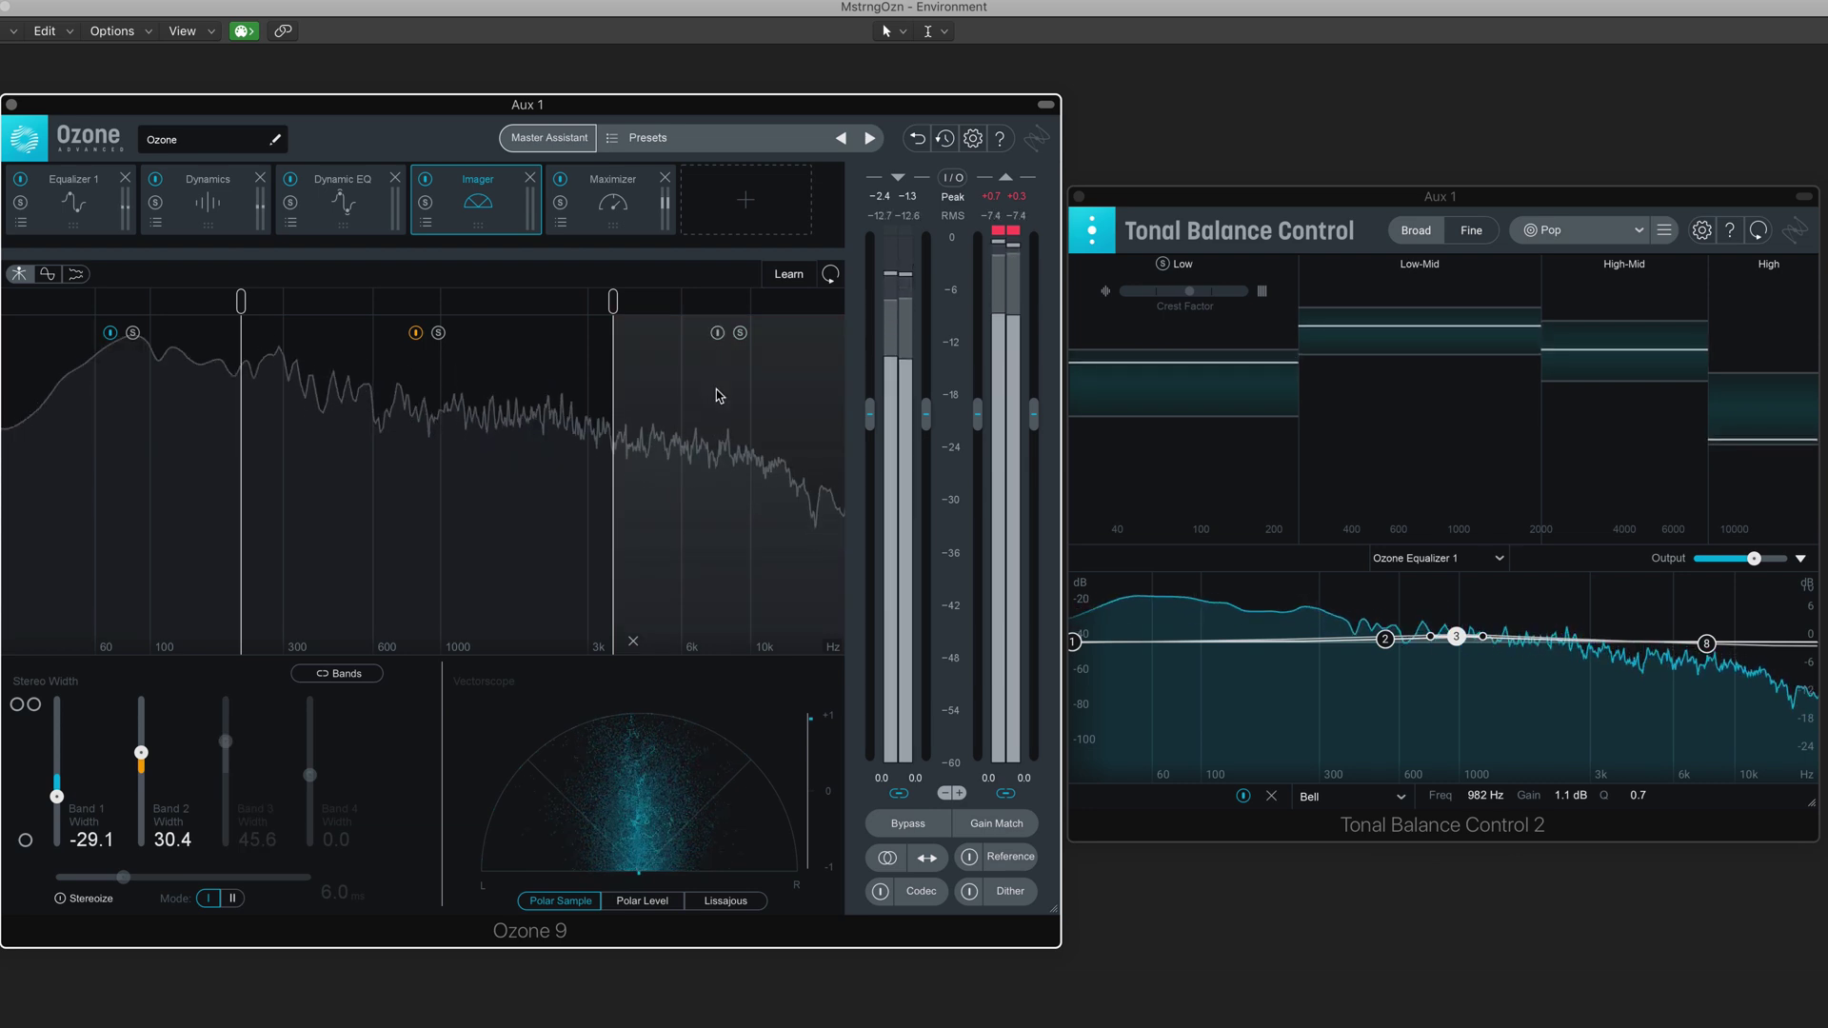
left_click(718, 334)
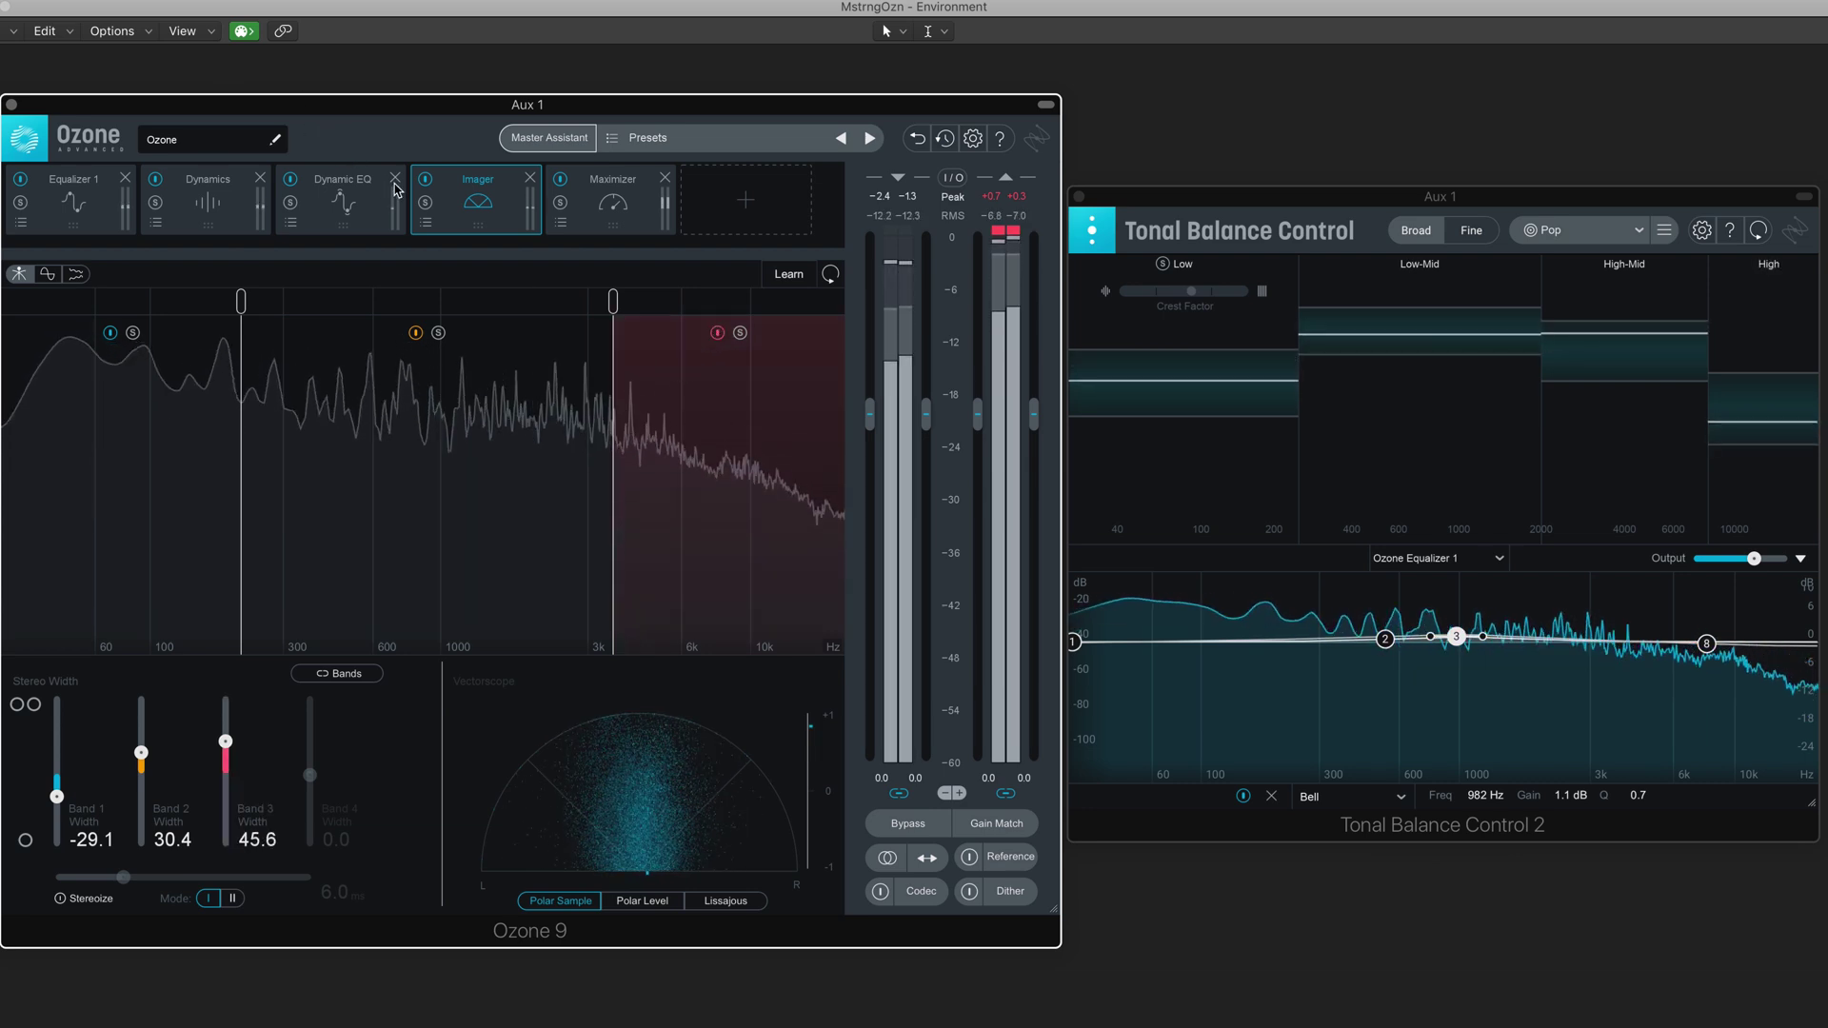
left_click(425, 180)
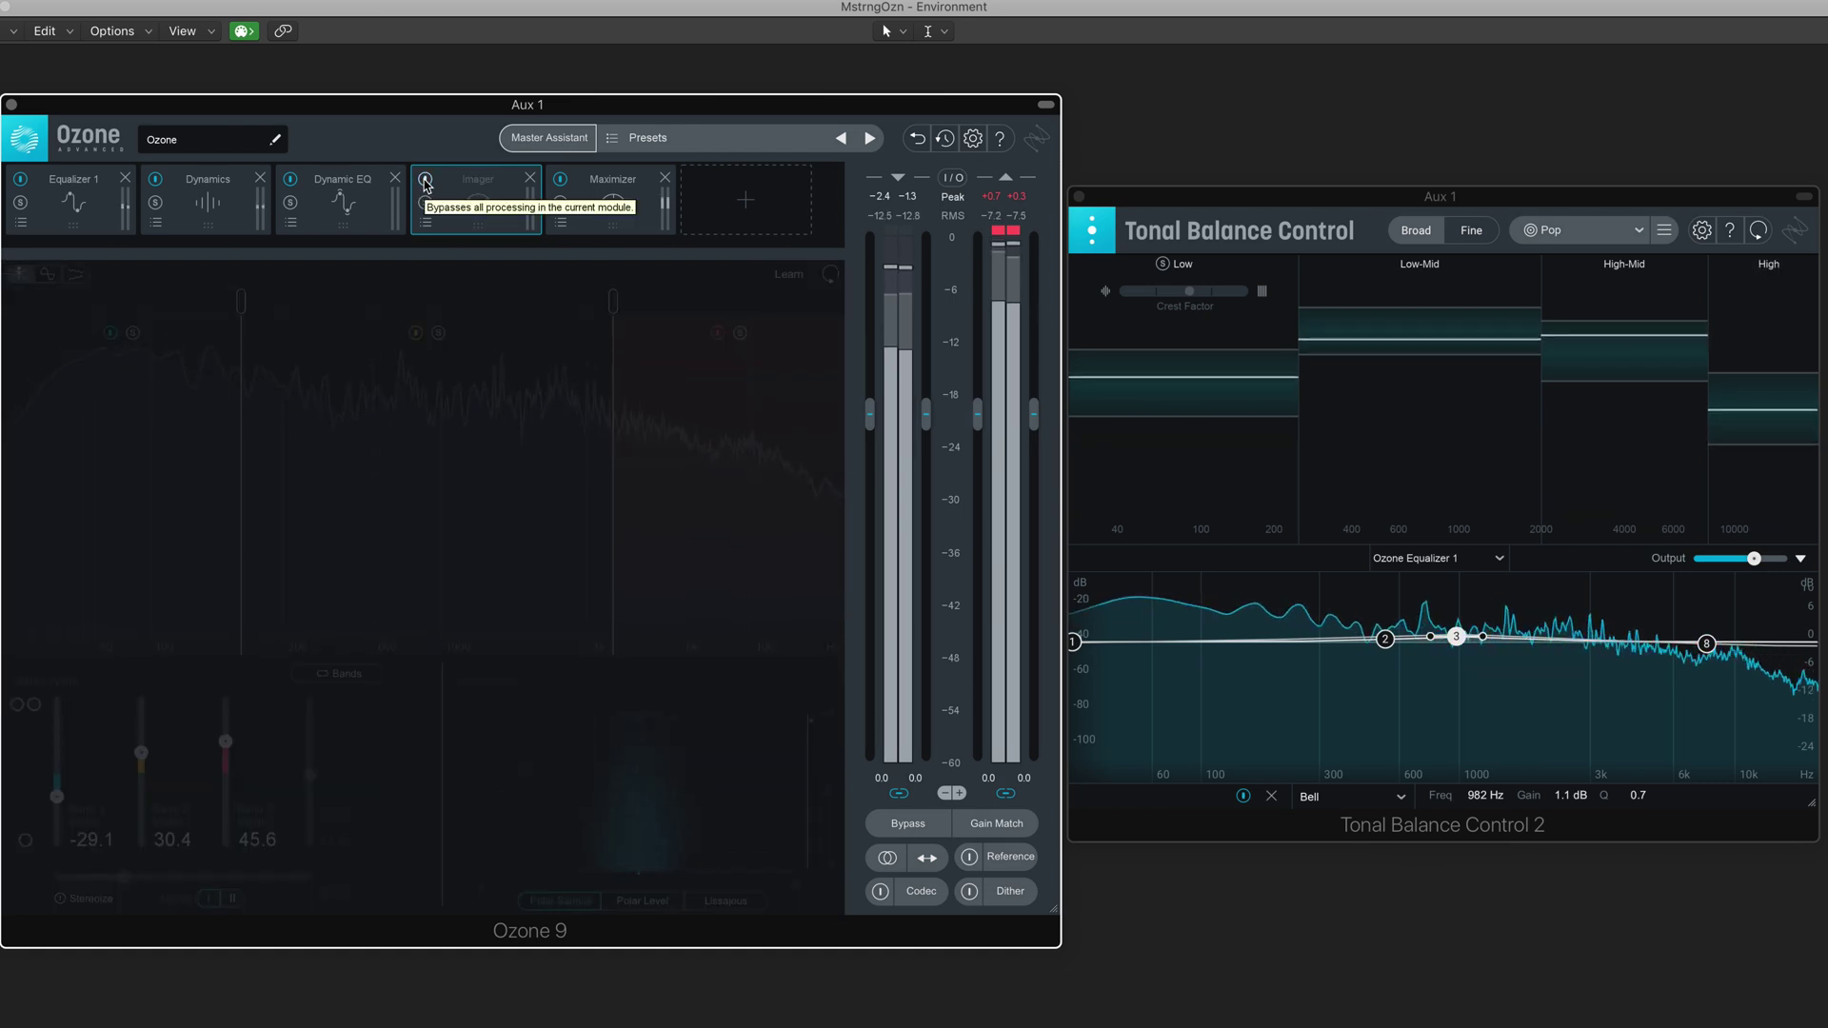
left_click(426, 180)
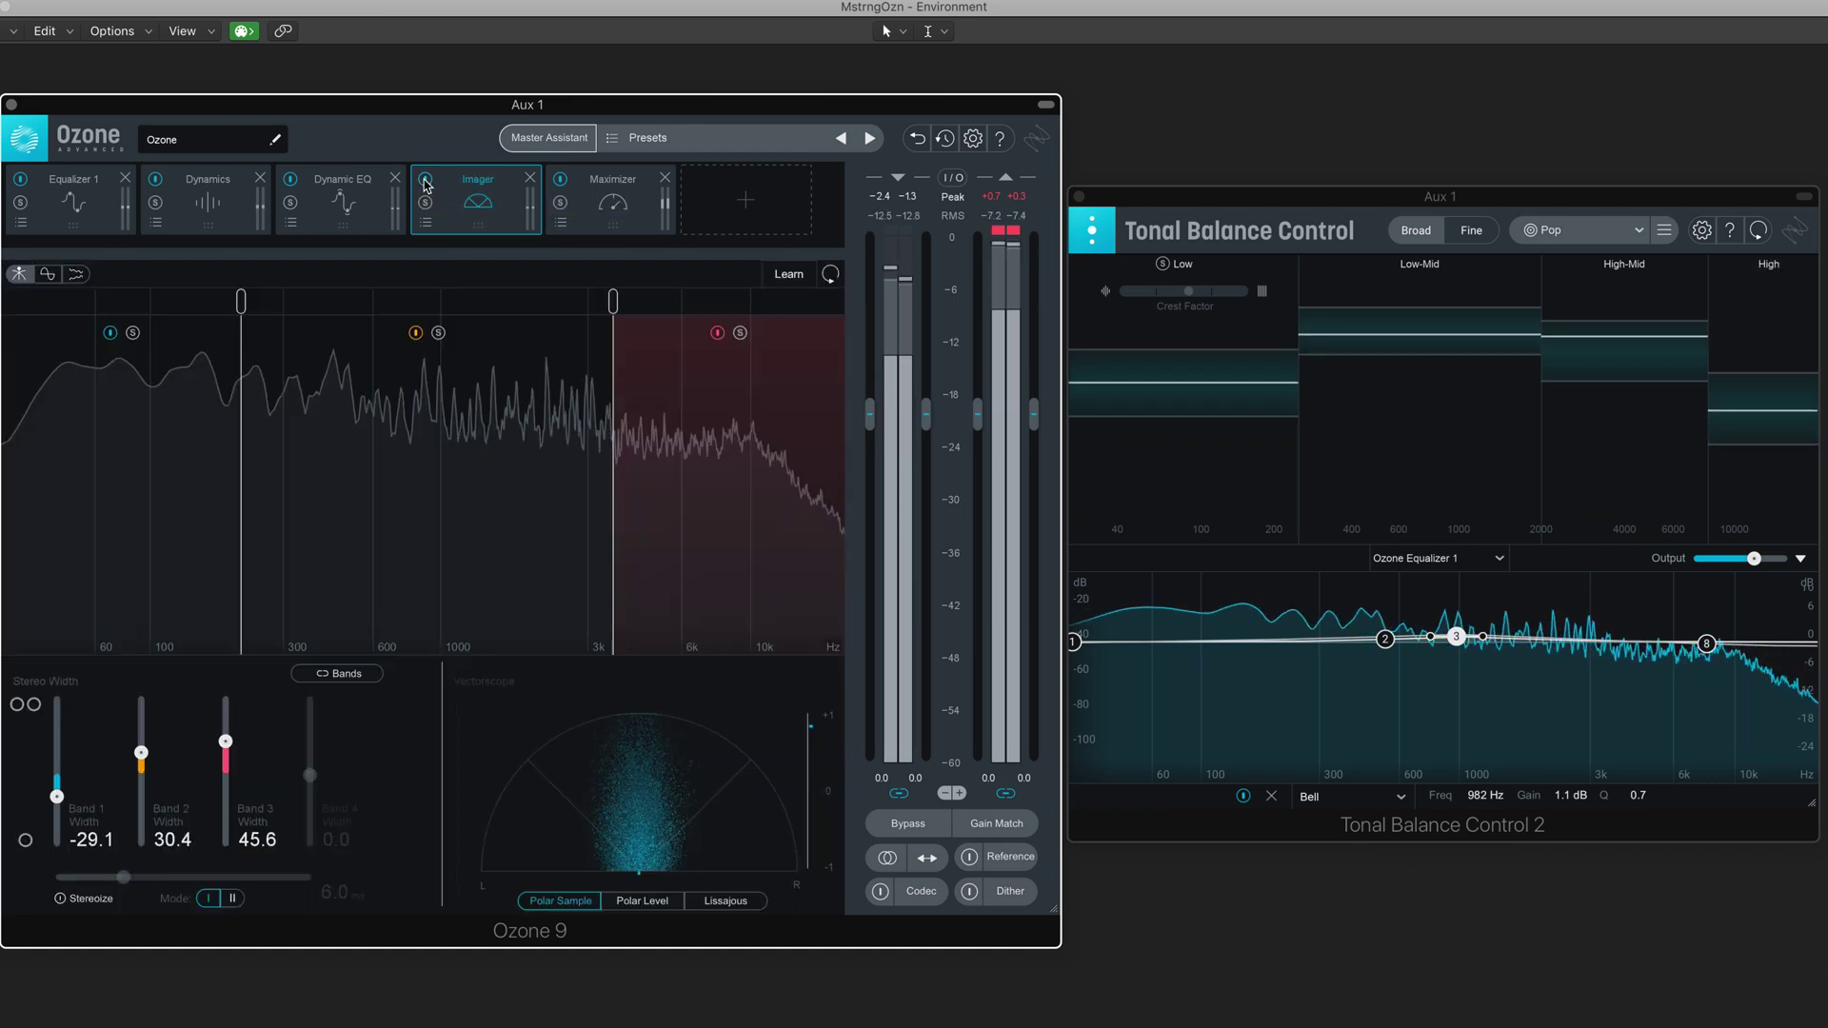
left_click(886, 858)
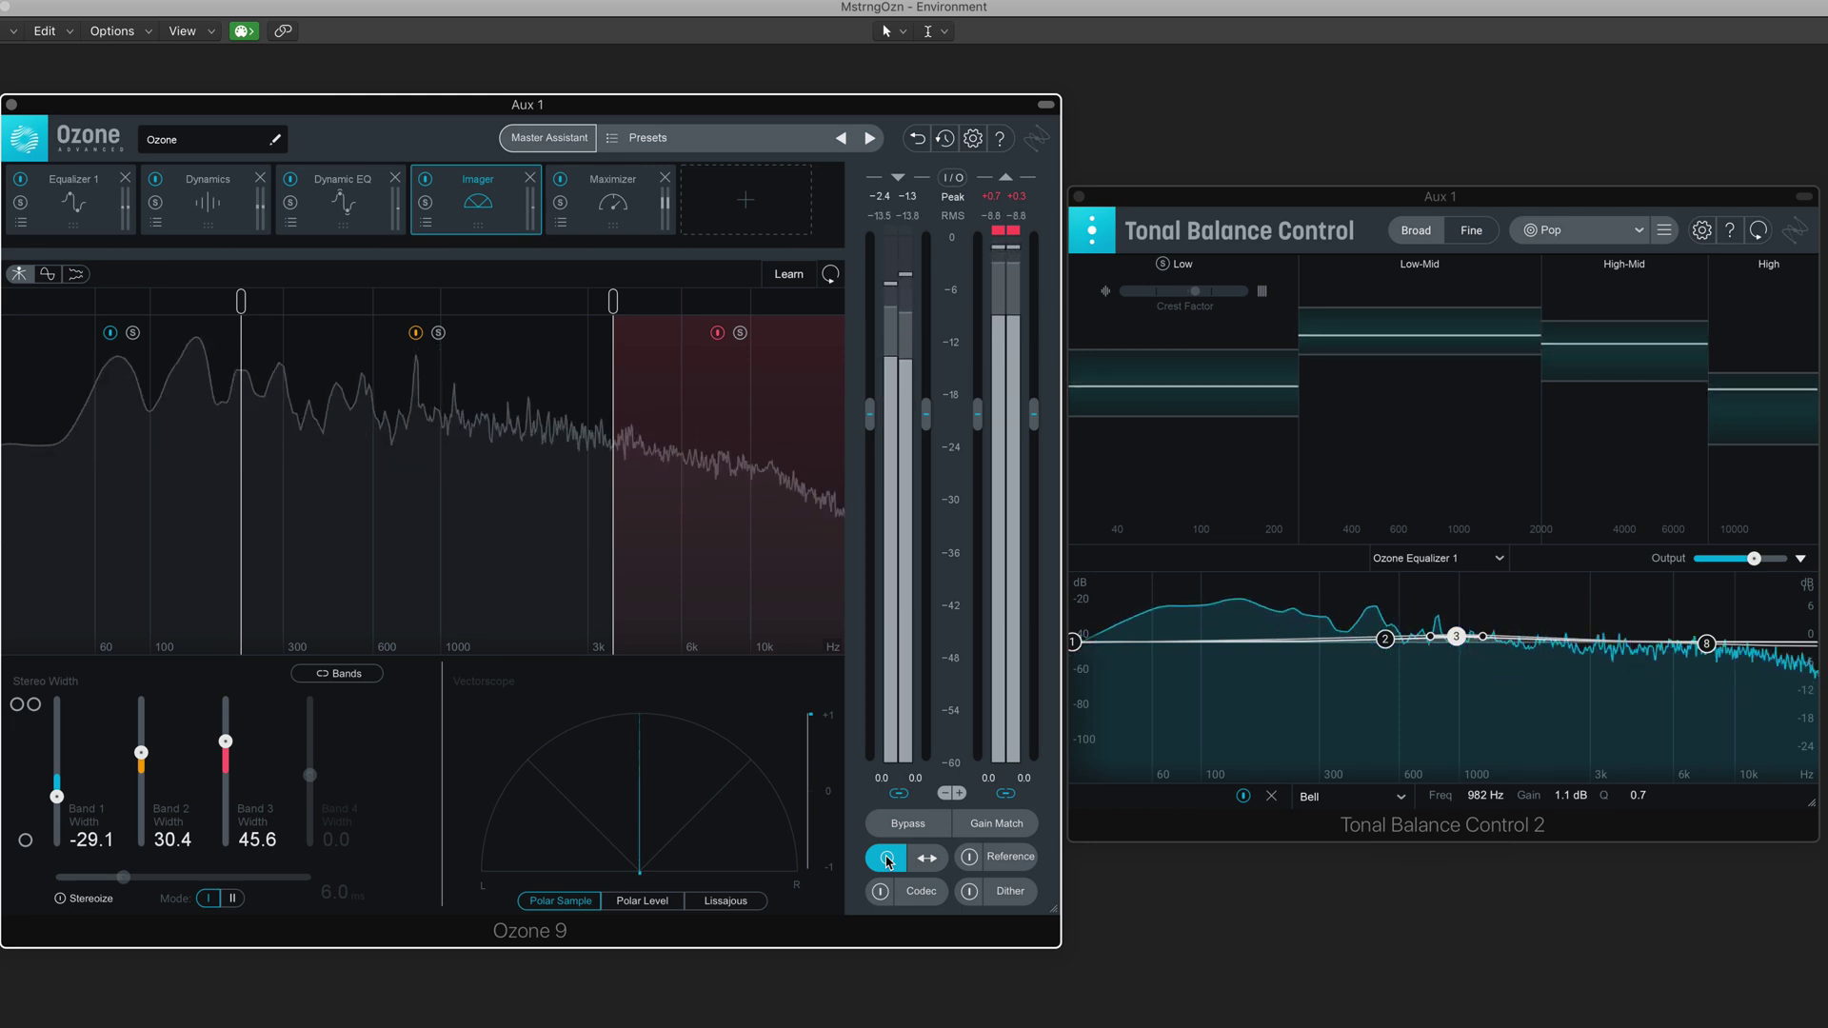
left_click(887, 858)
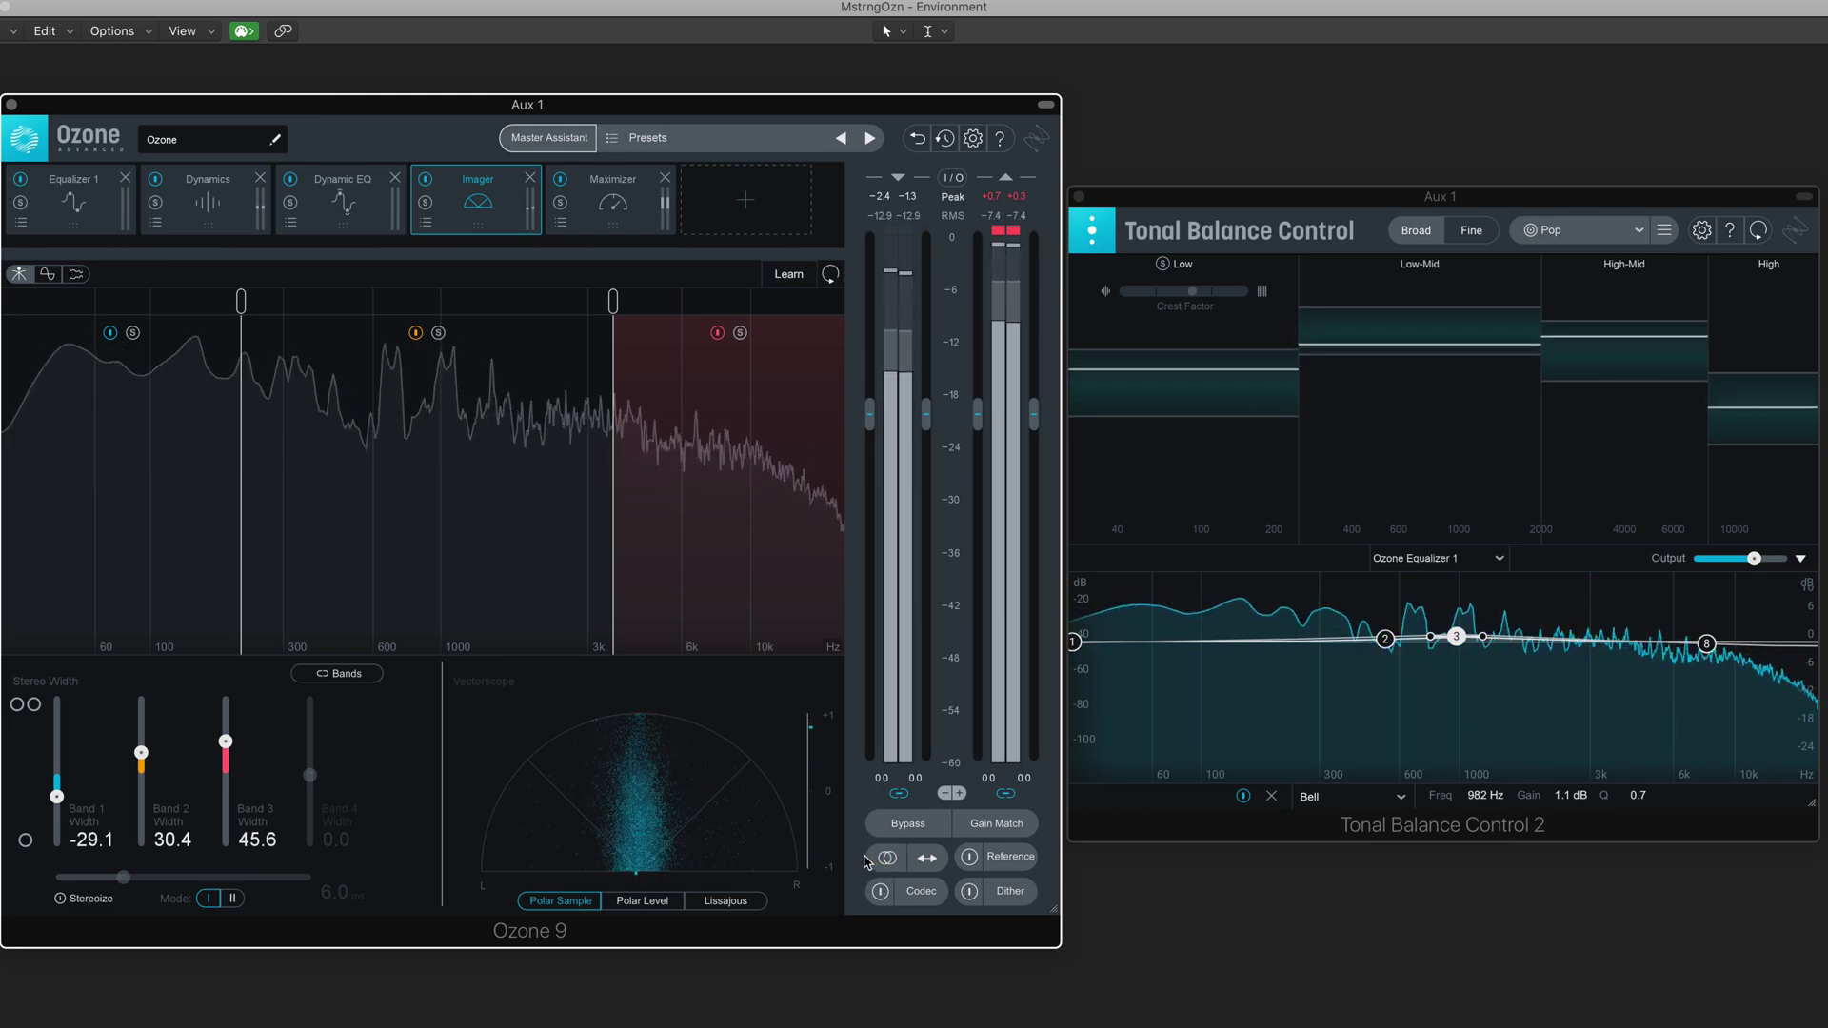
key("space")
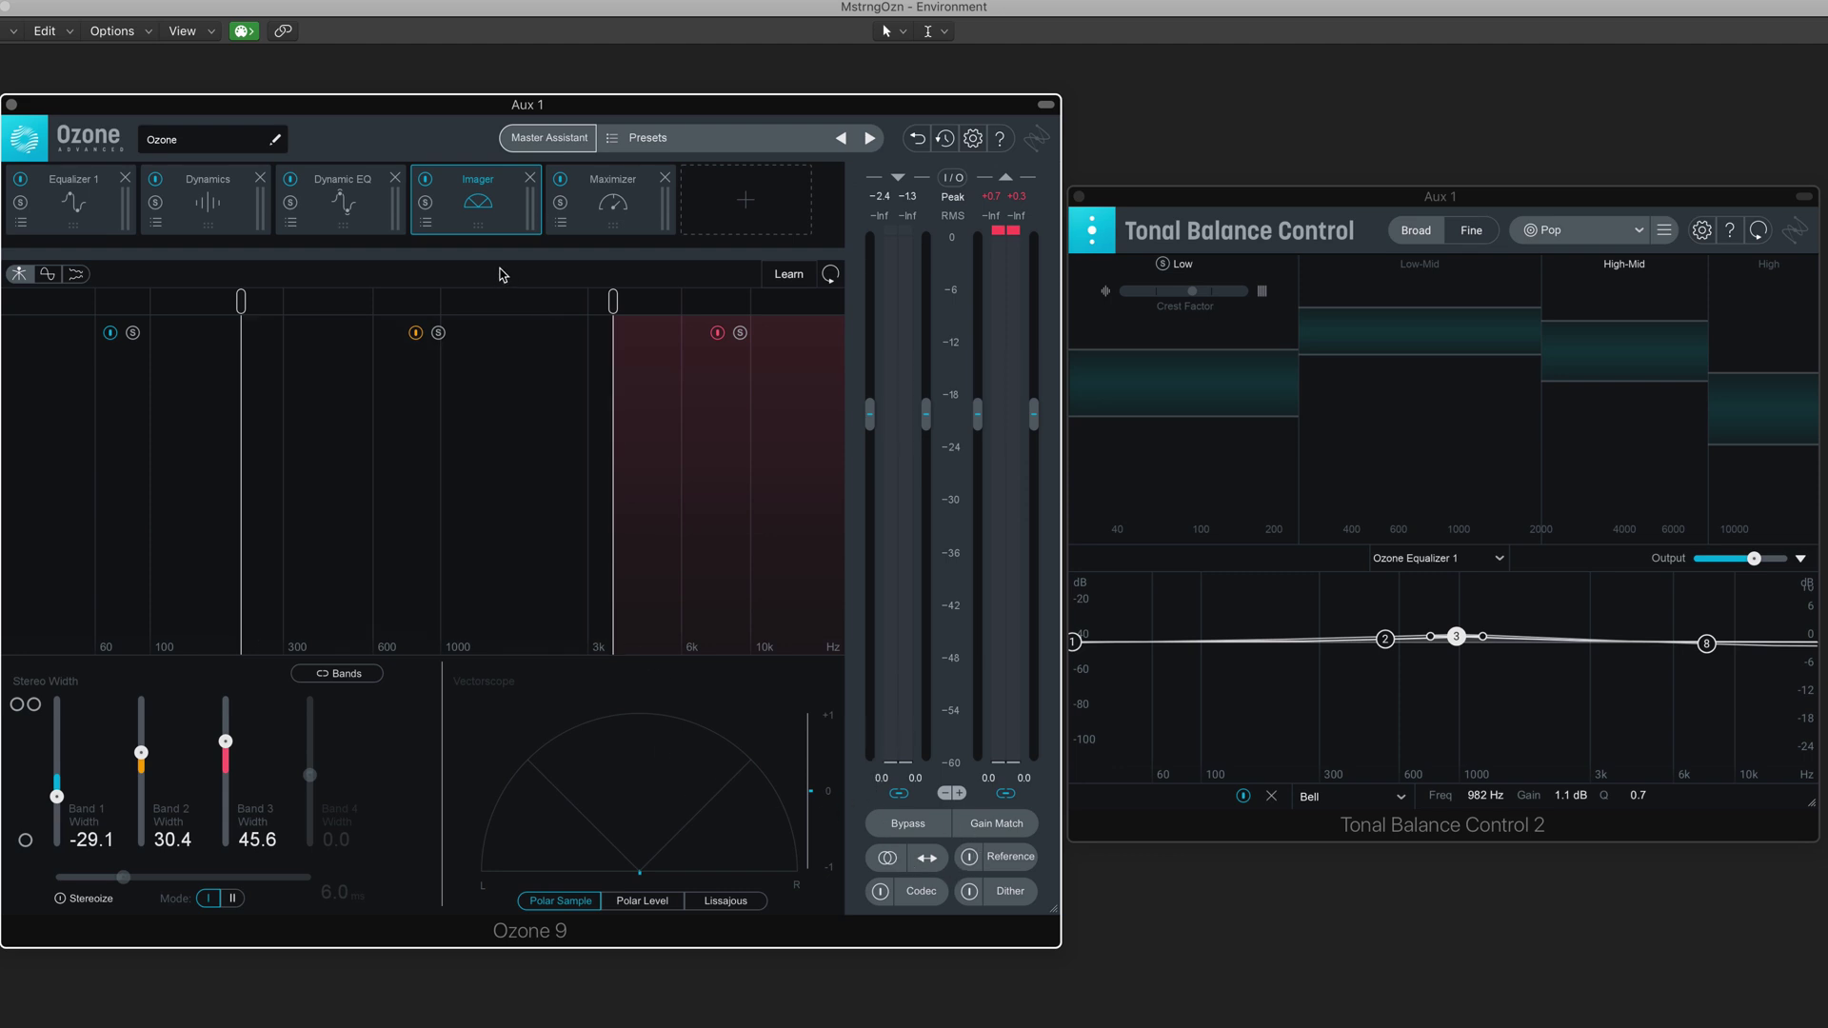
Step: Try the Imager's Stereoize effect in mode II while the track plays
key("space")
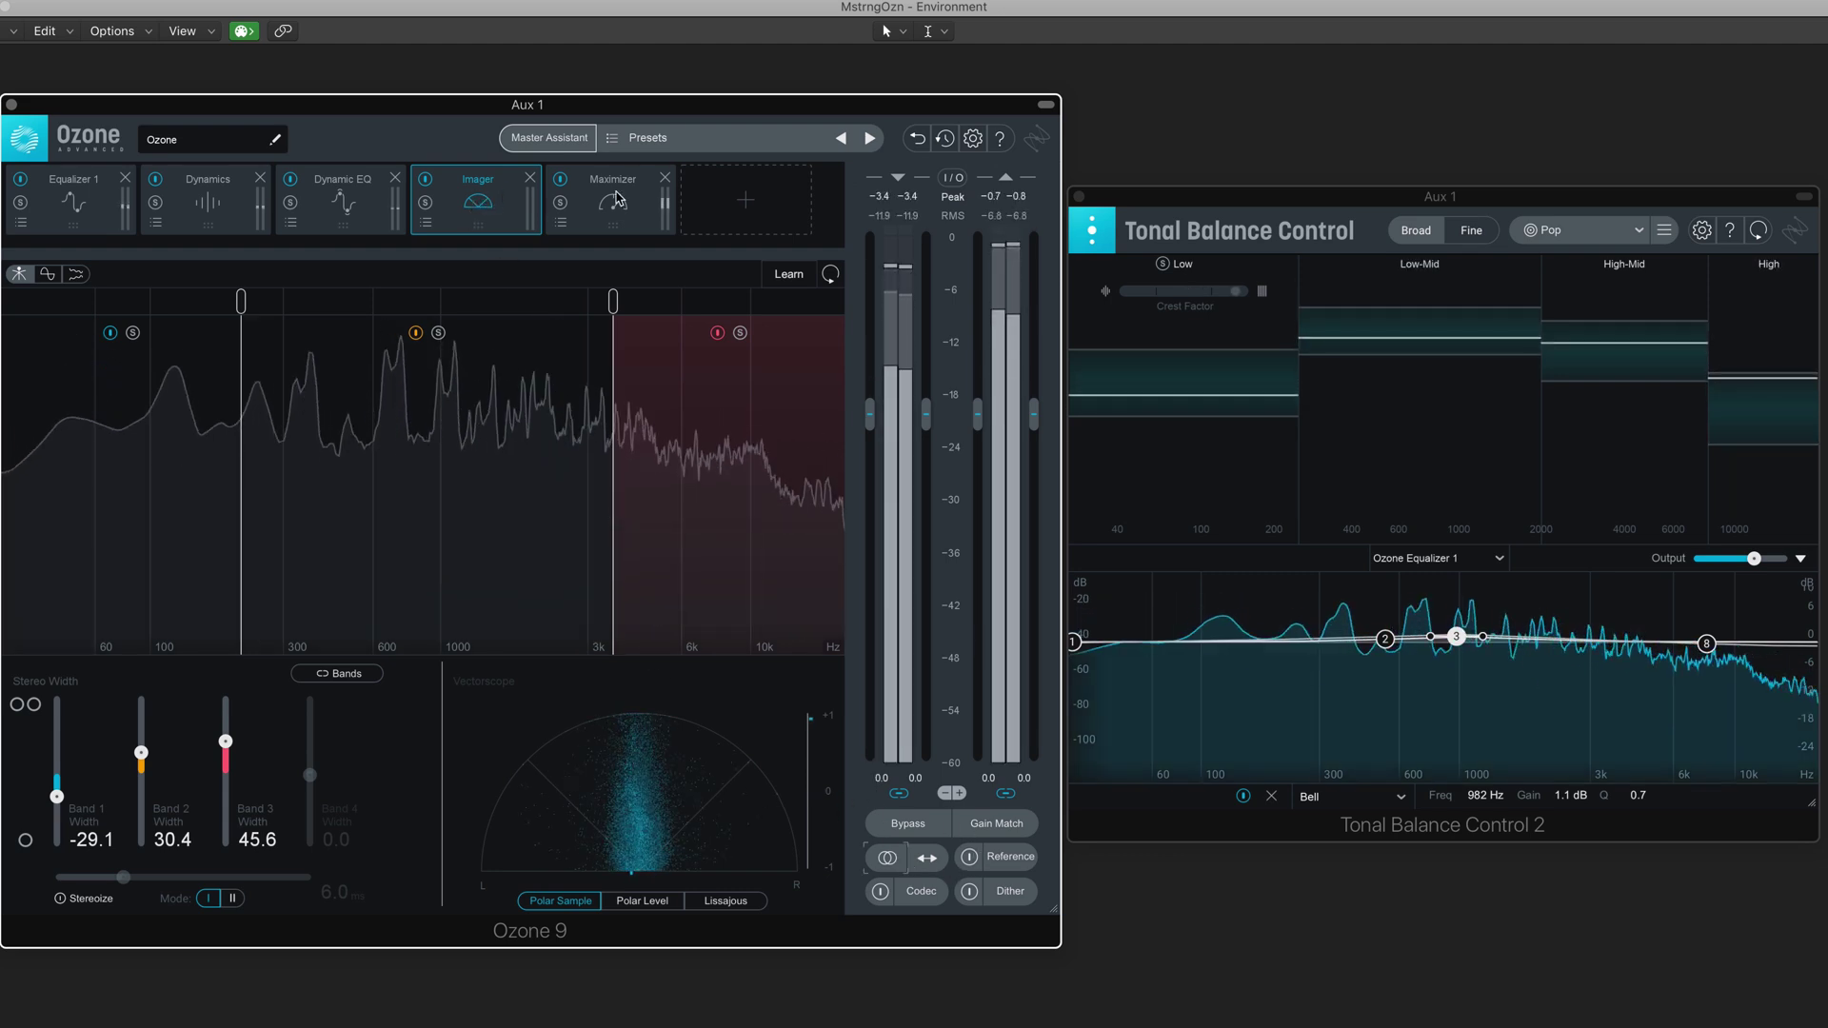
left_click(619, 198)
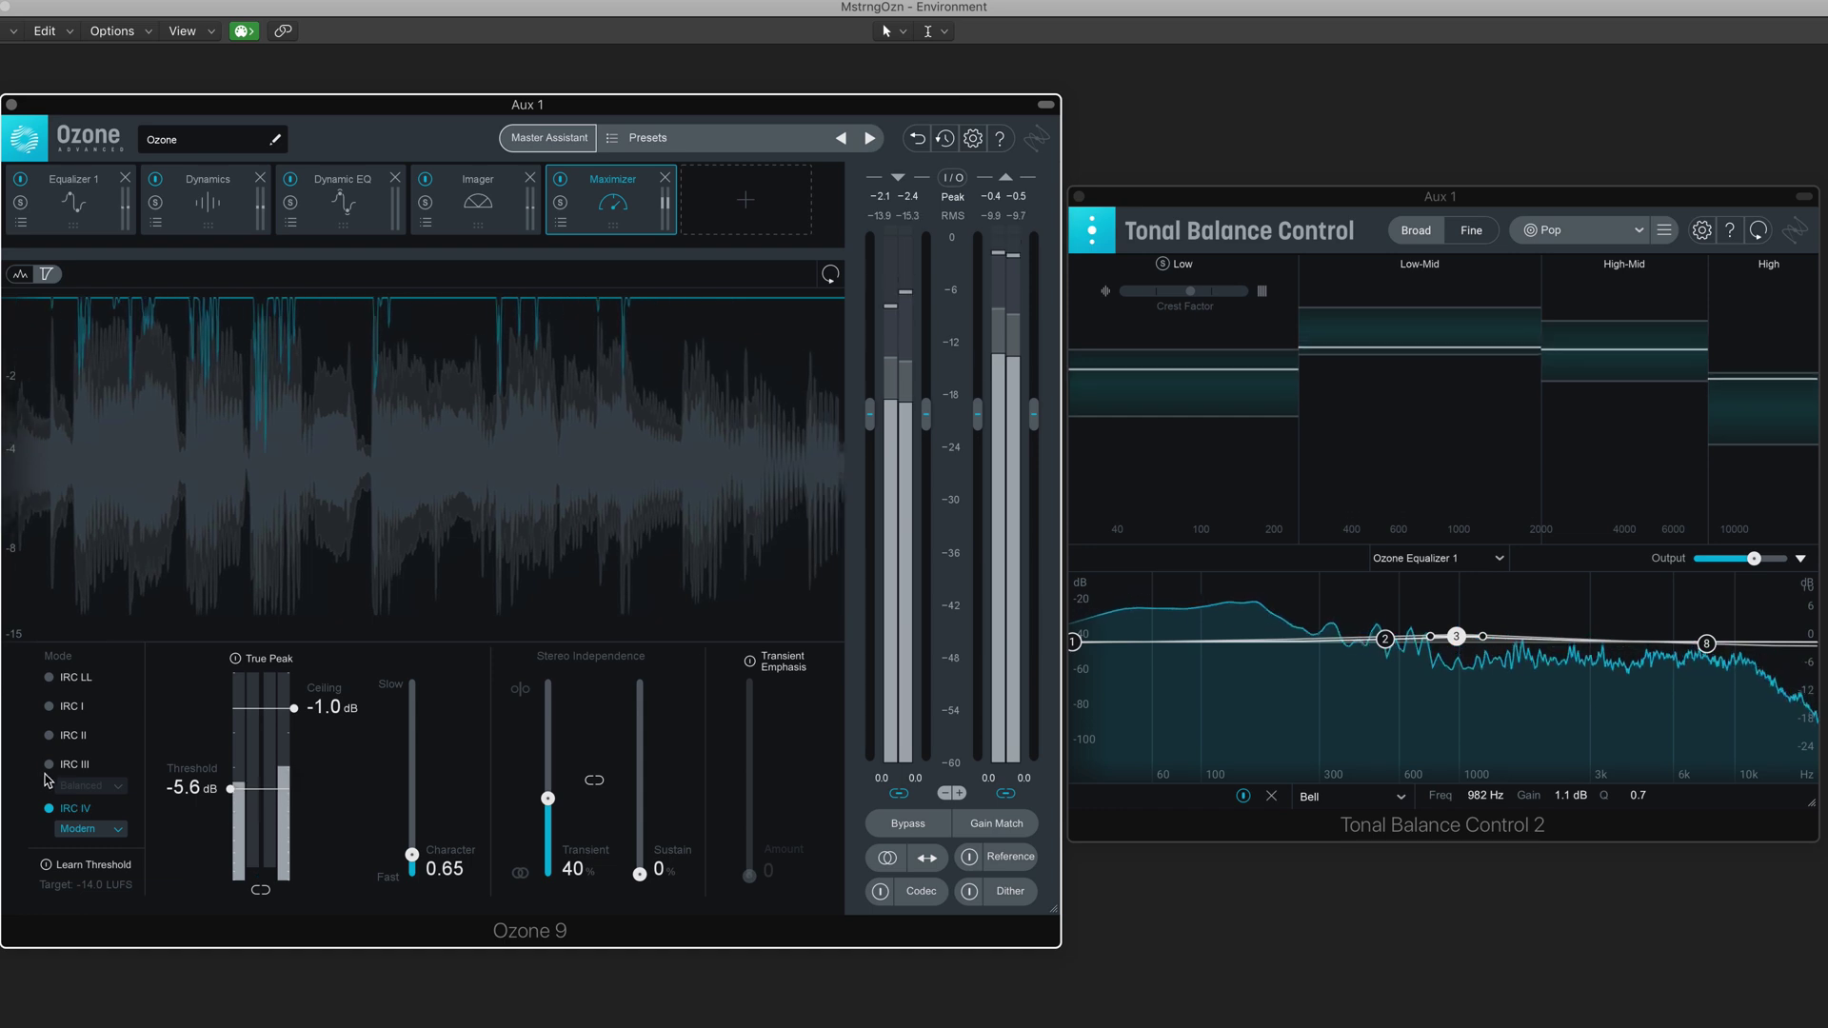
left_click(443, 221)
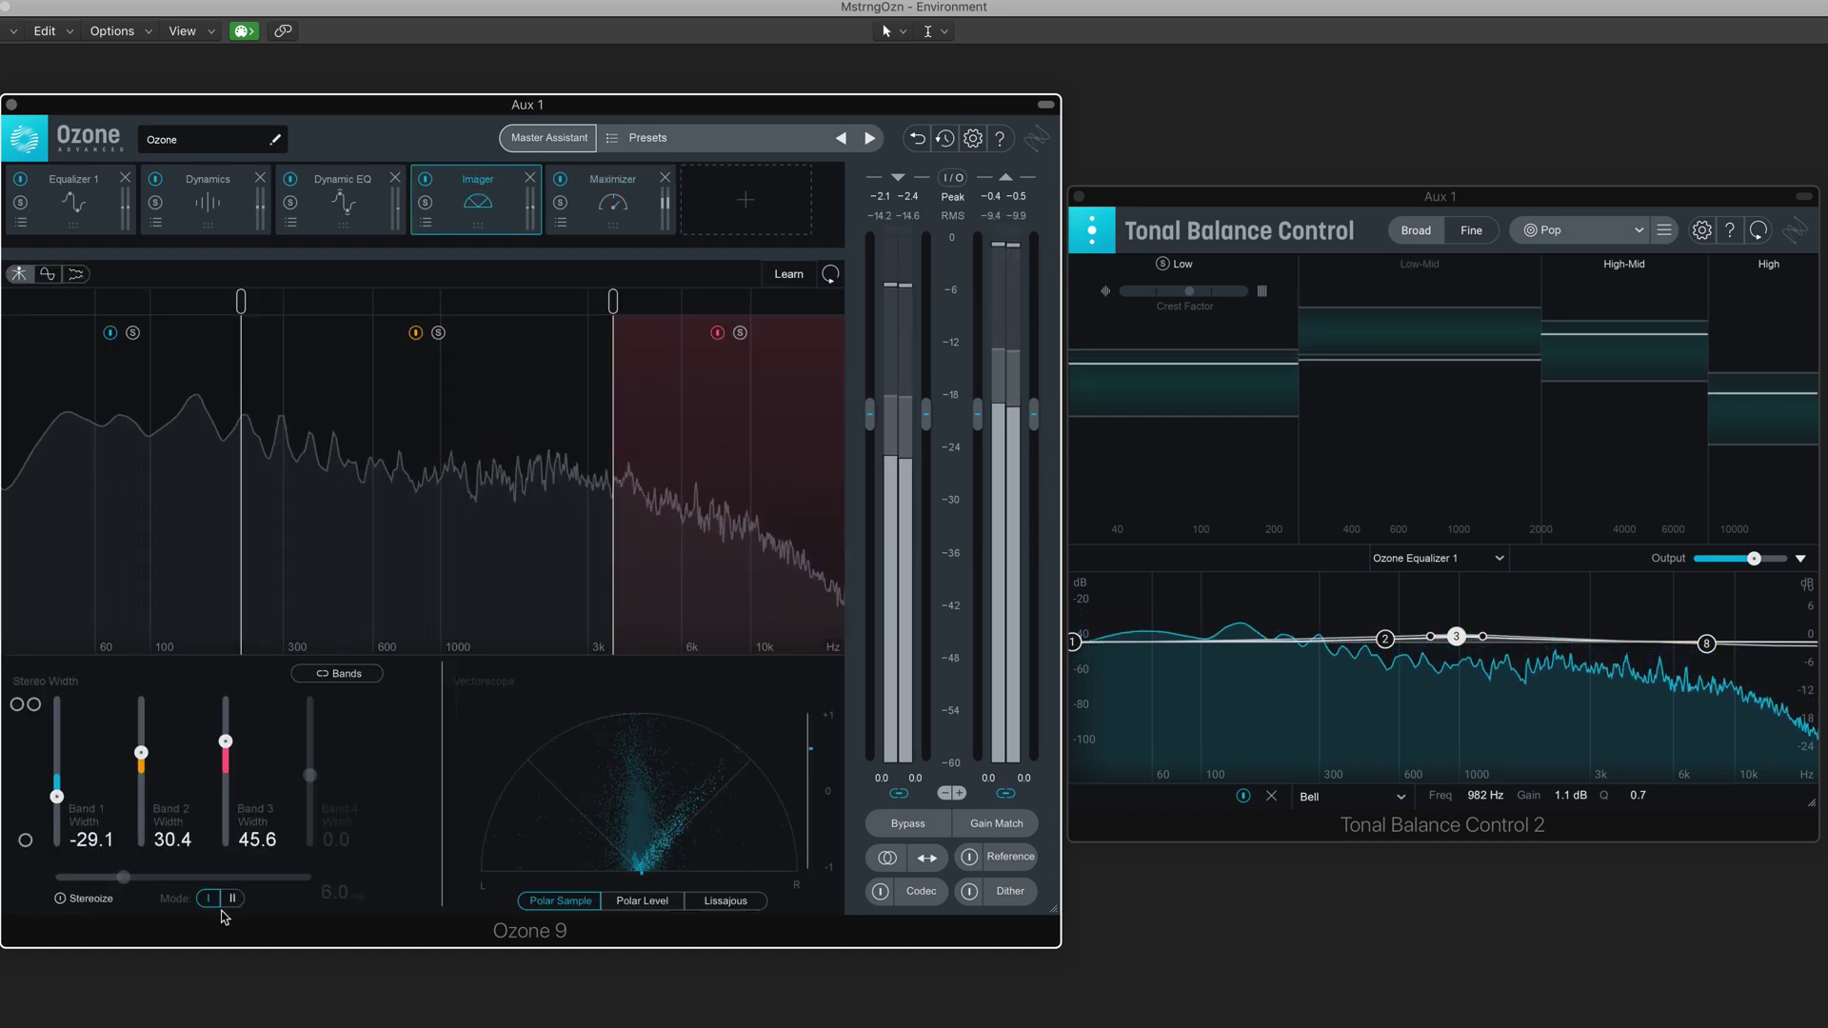
left_click(231, 898)
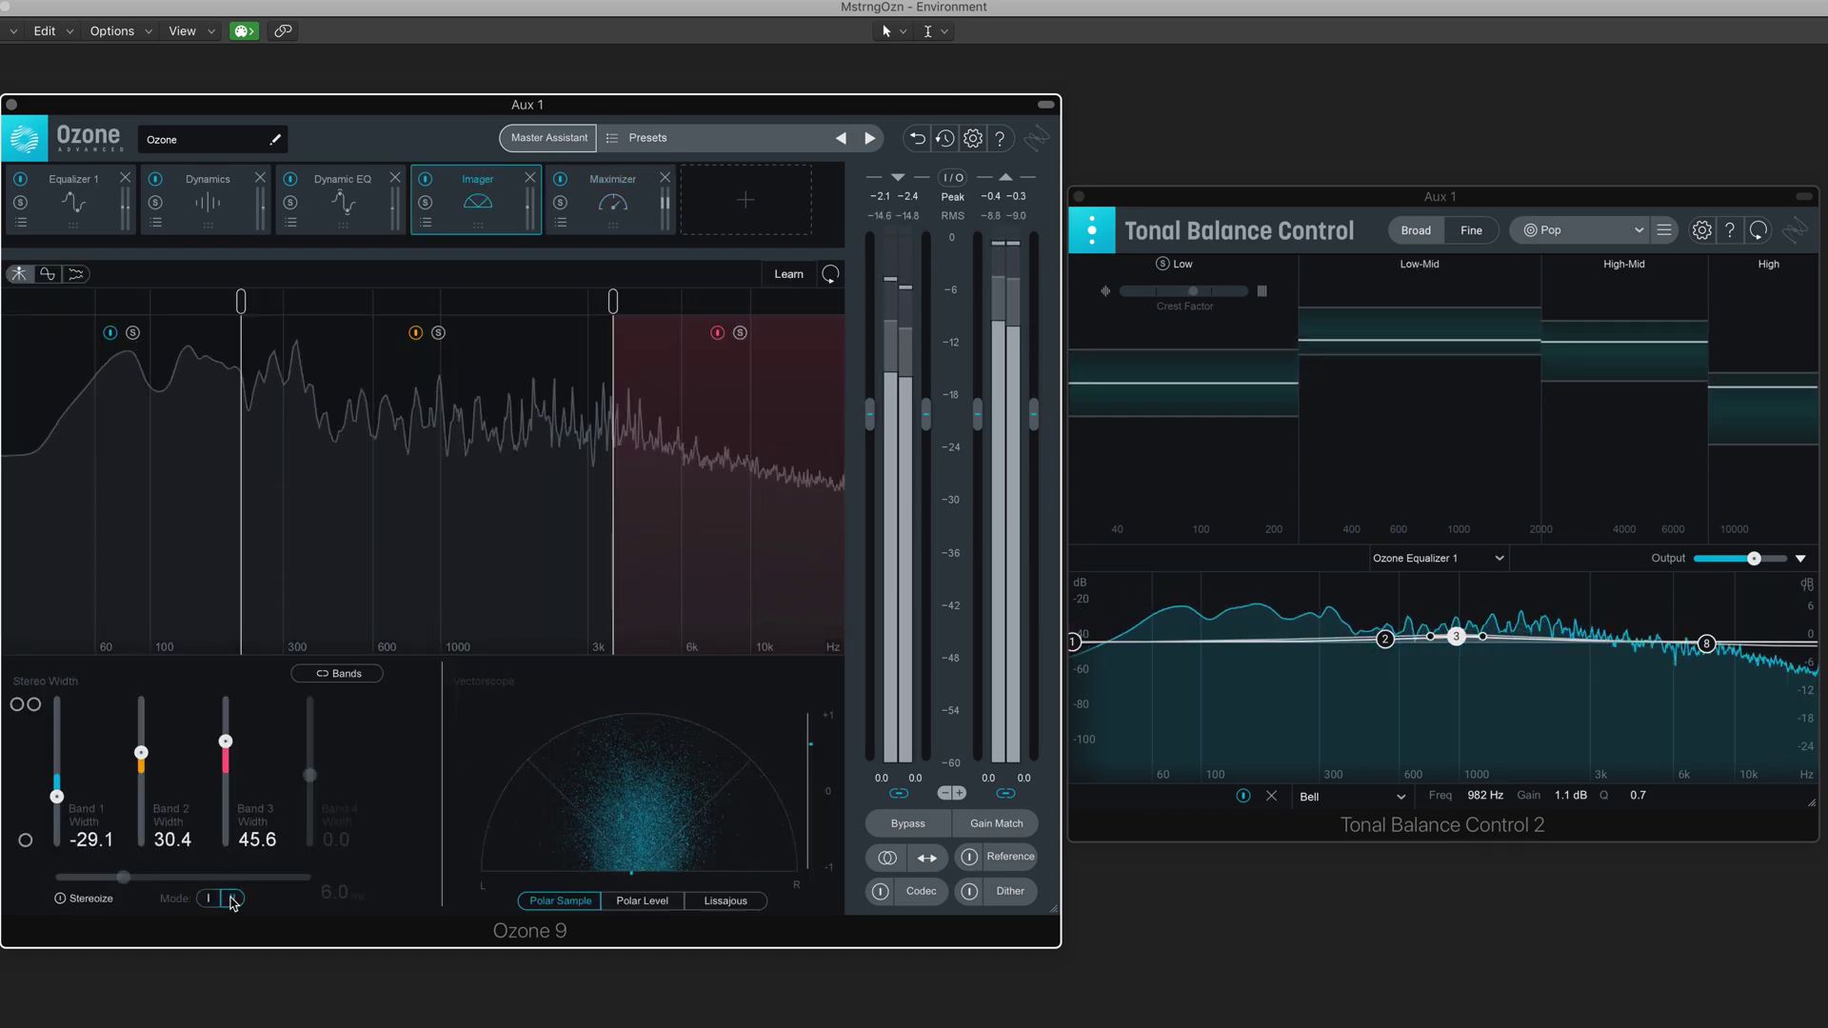
left_click(59, 899)
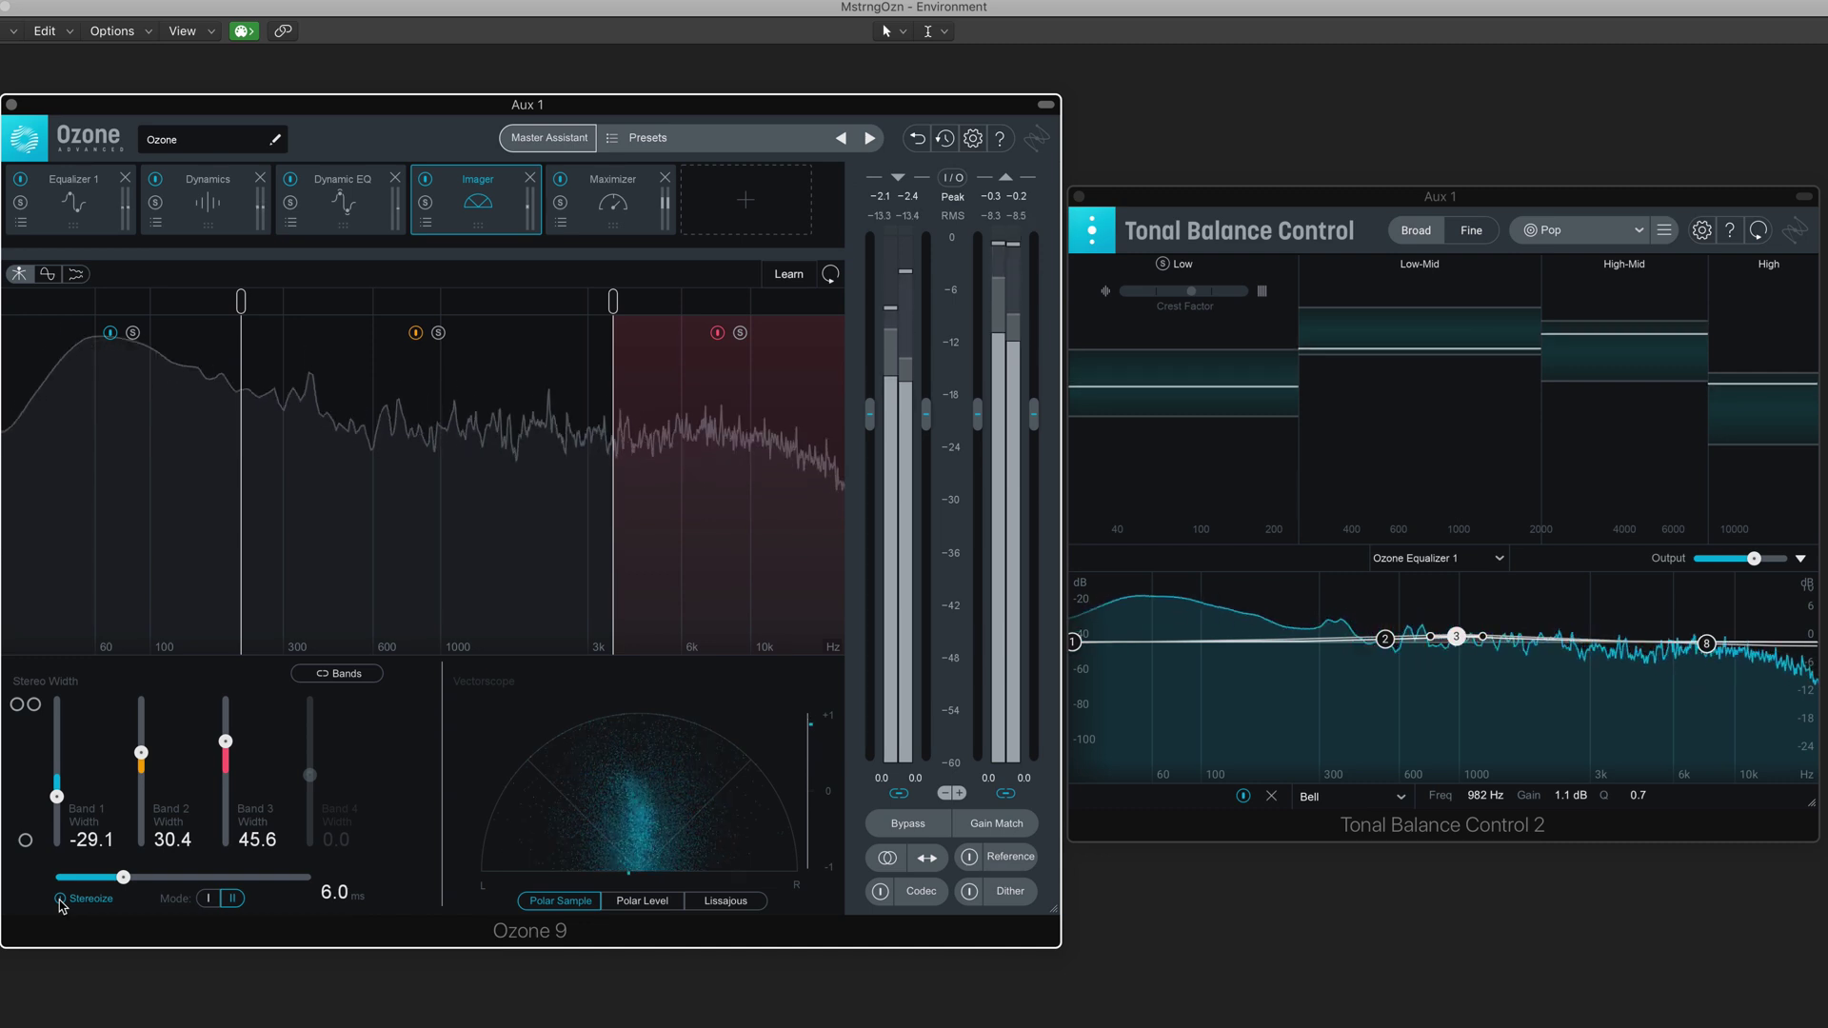
left_click(59, 901)
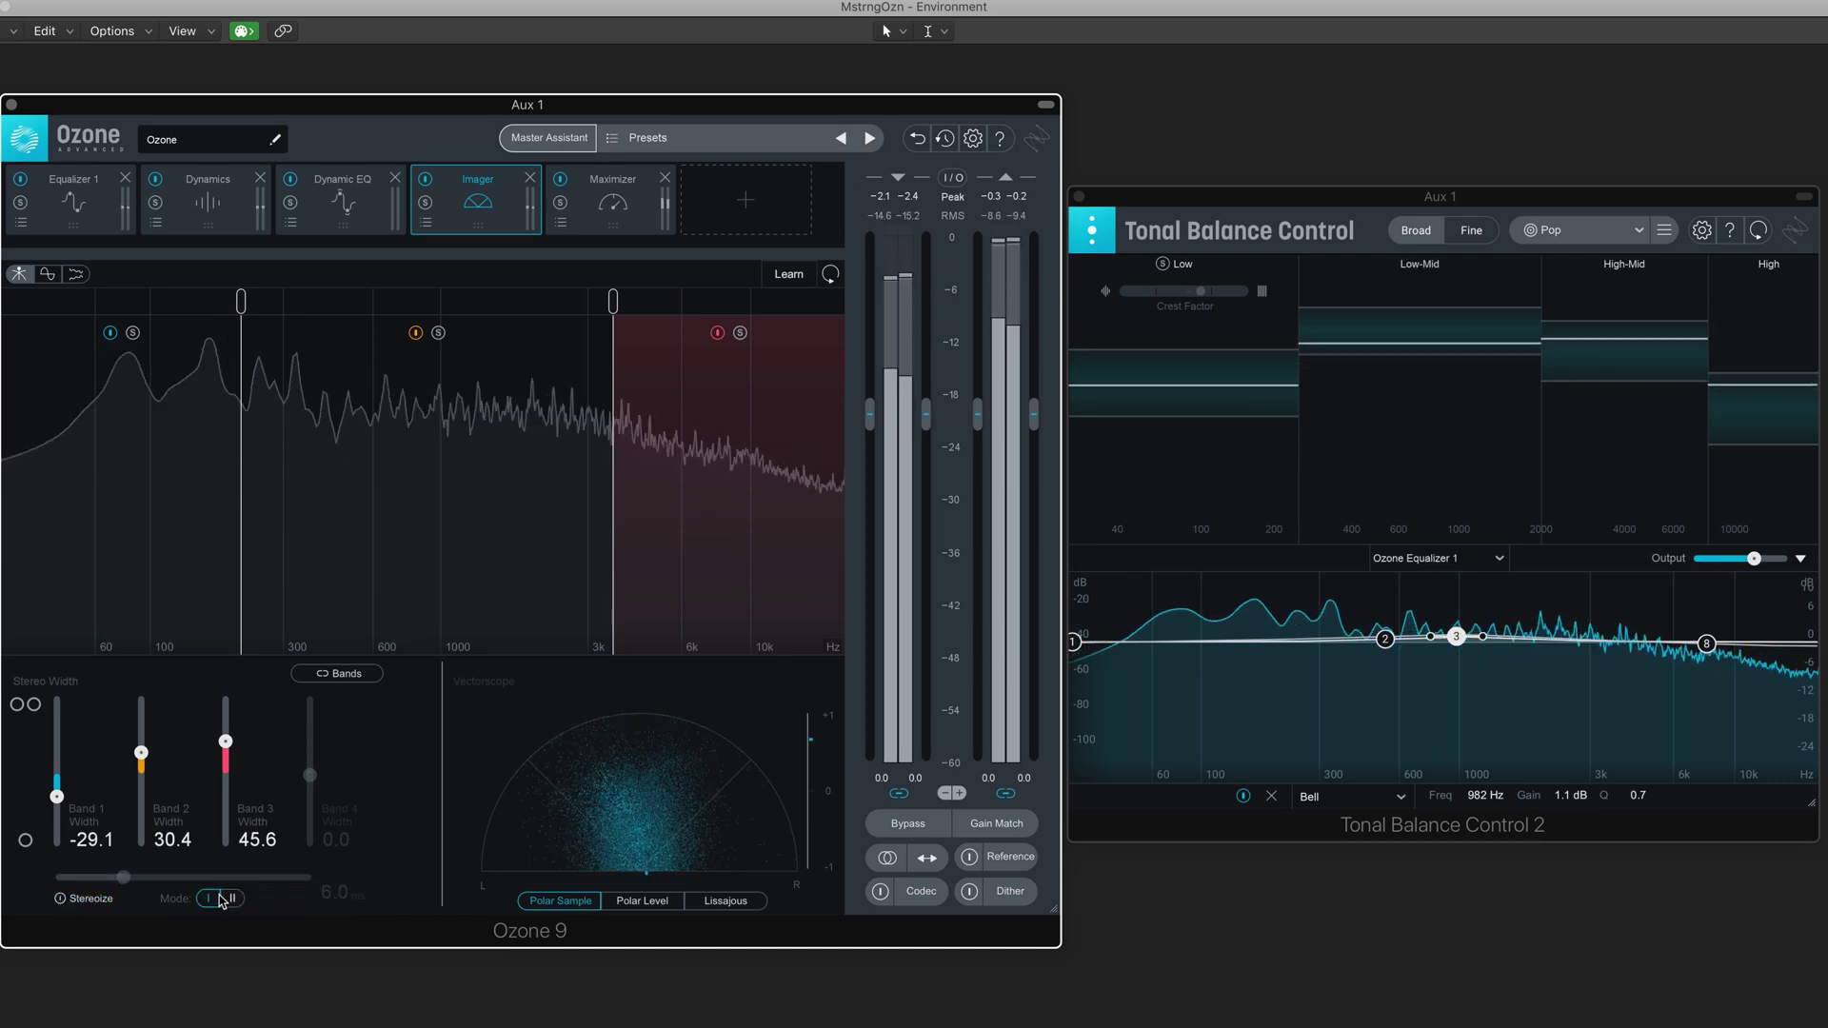
Step: Enable the Maximizer's Transient Emphasis, compare the sound with it off and on, and set its amount to 93
left_click(617, 195)
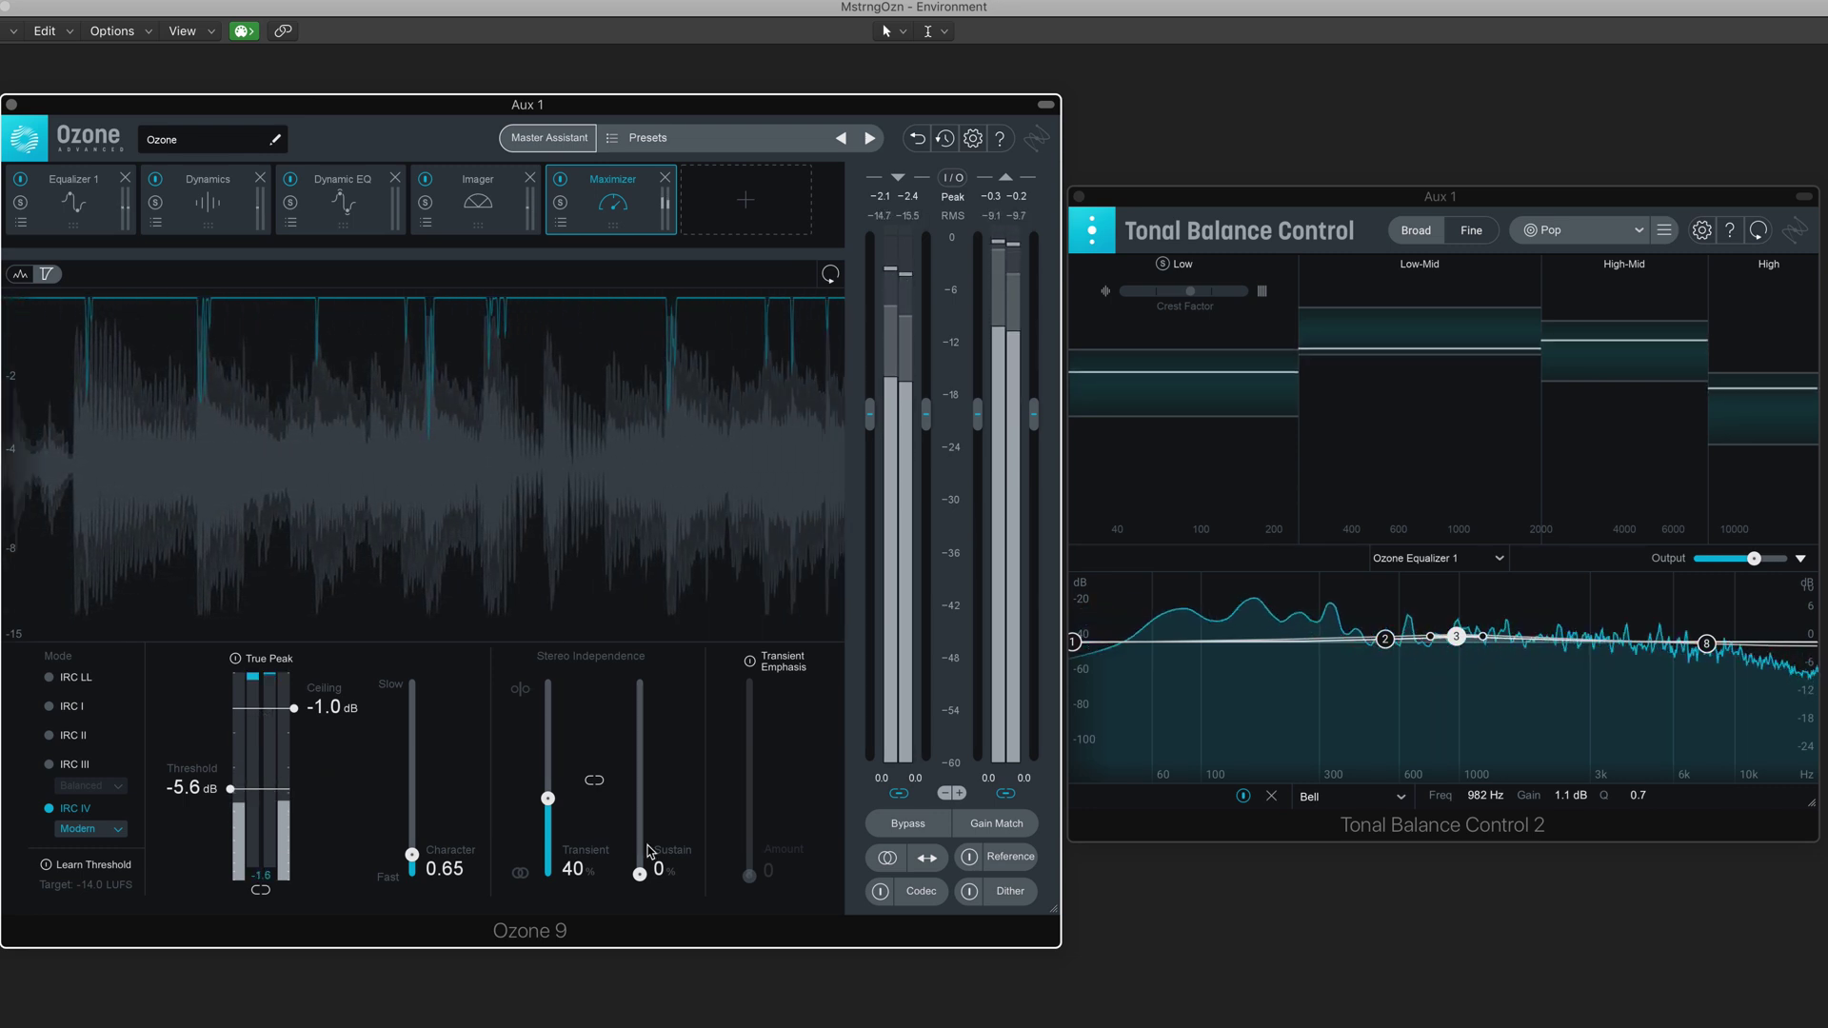
left_click(749, 663)
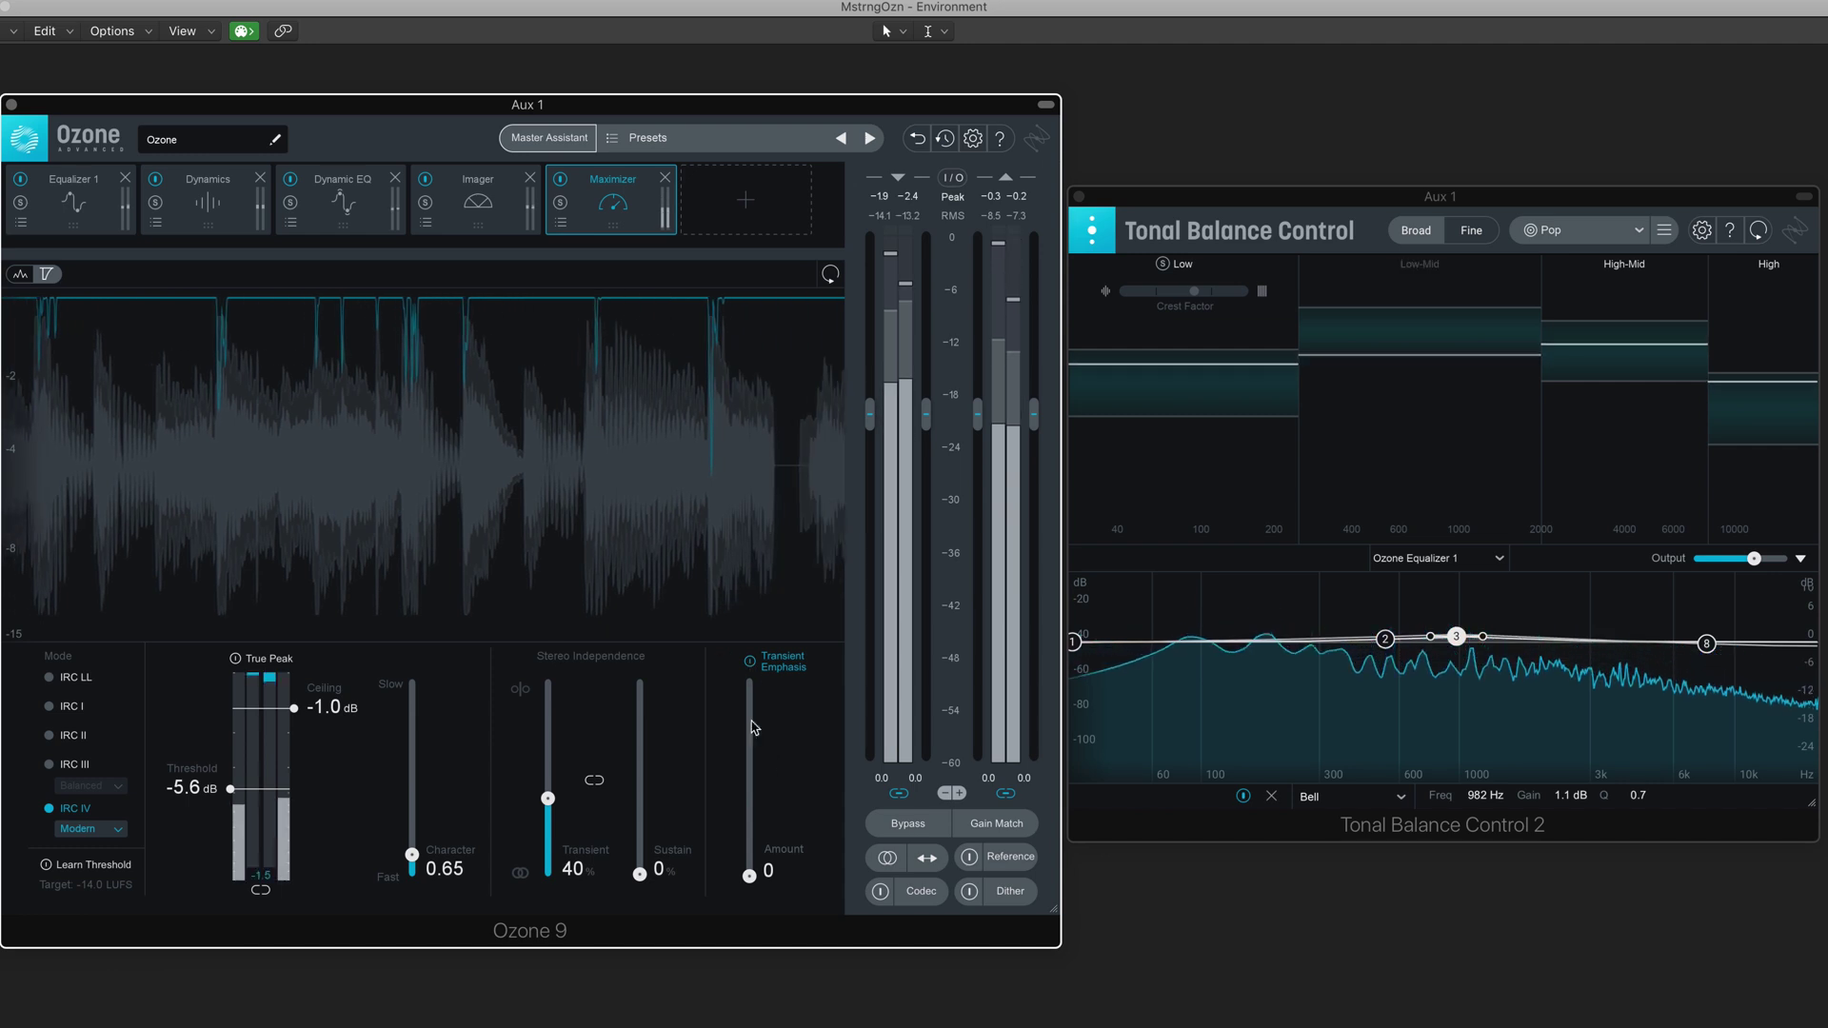
left_click(749, 876)
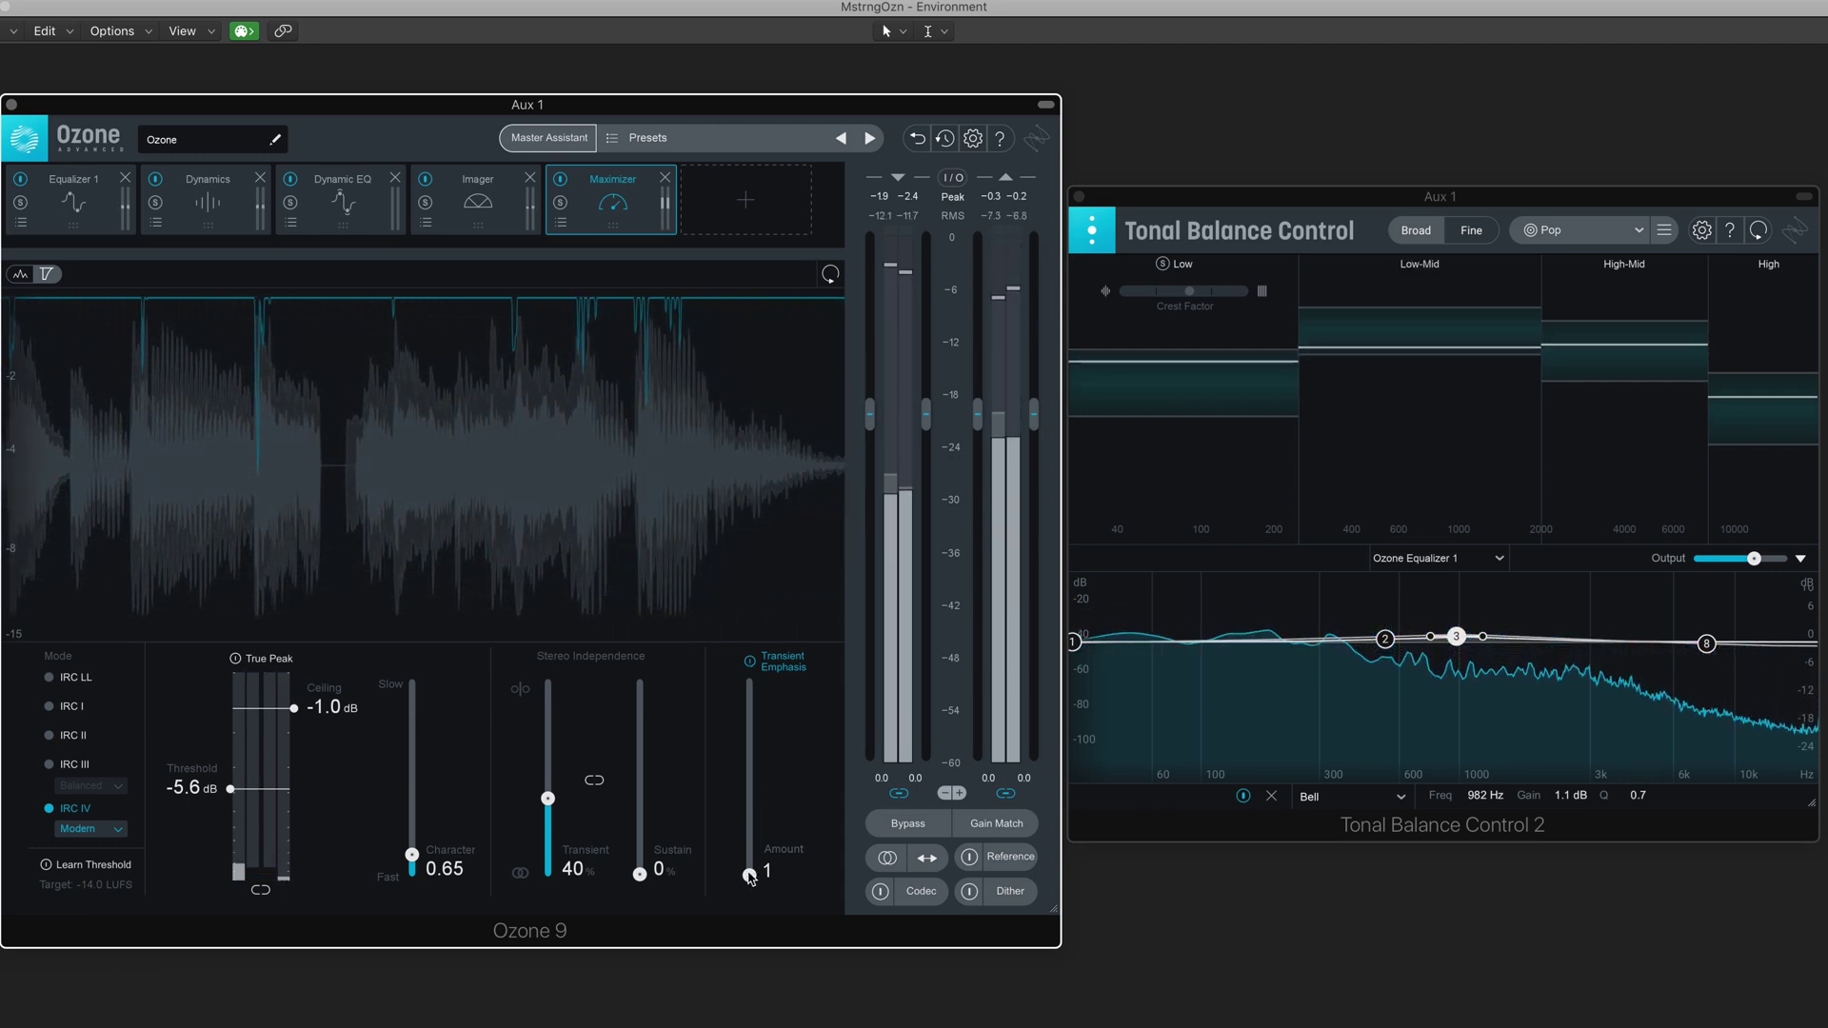
left_click_drag(750, 875, 749, 779)
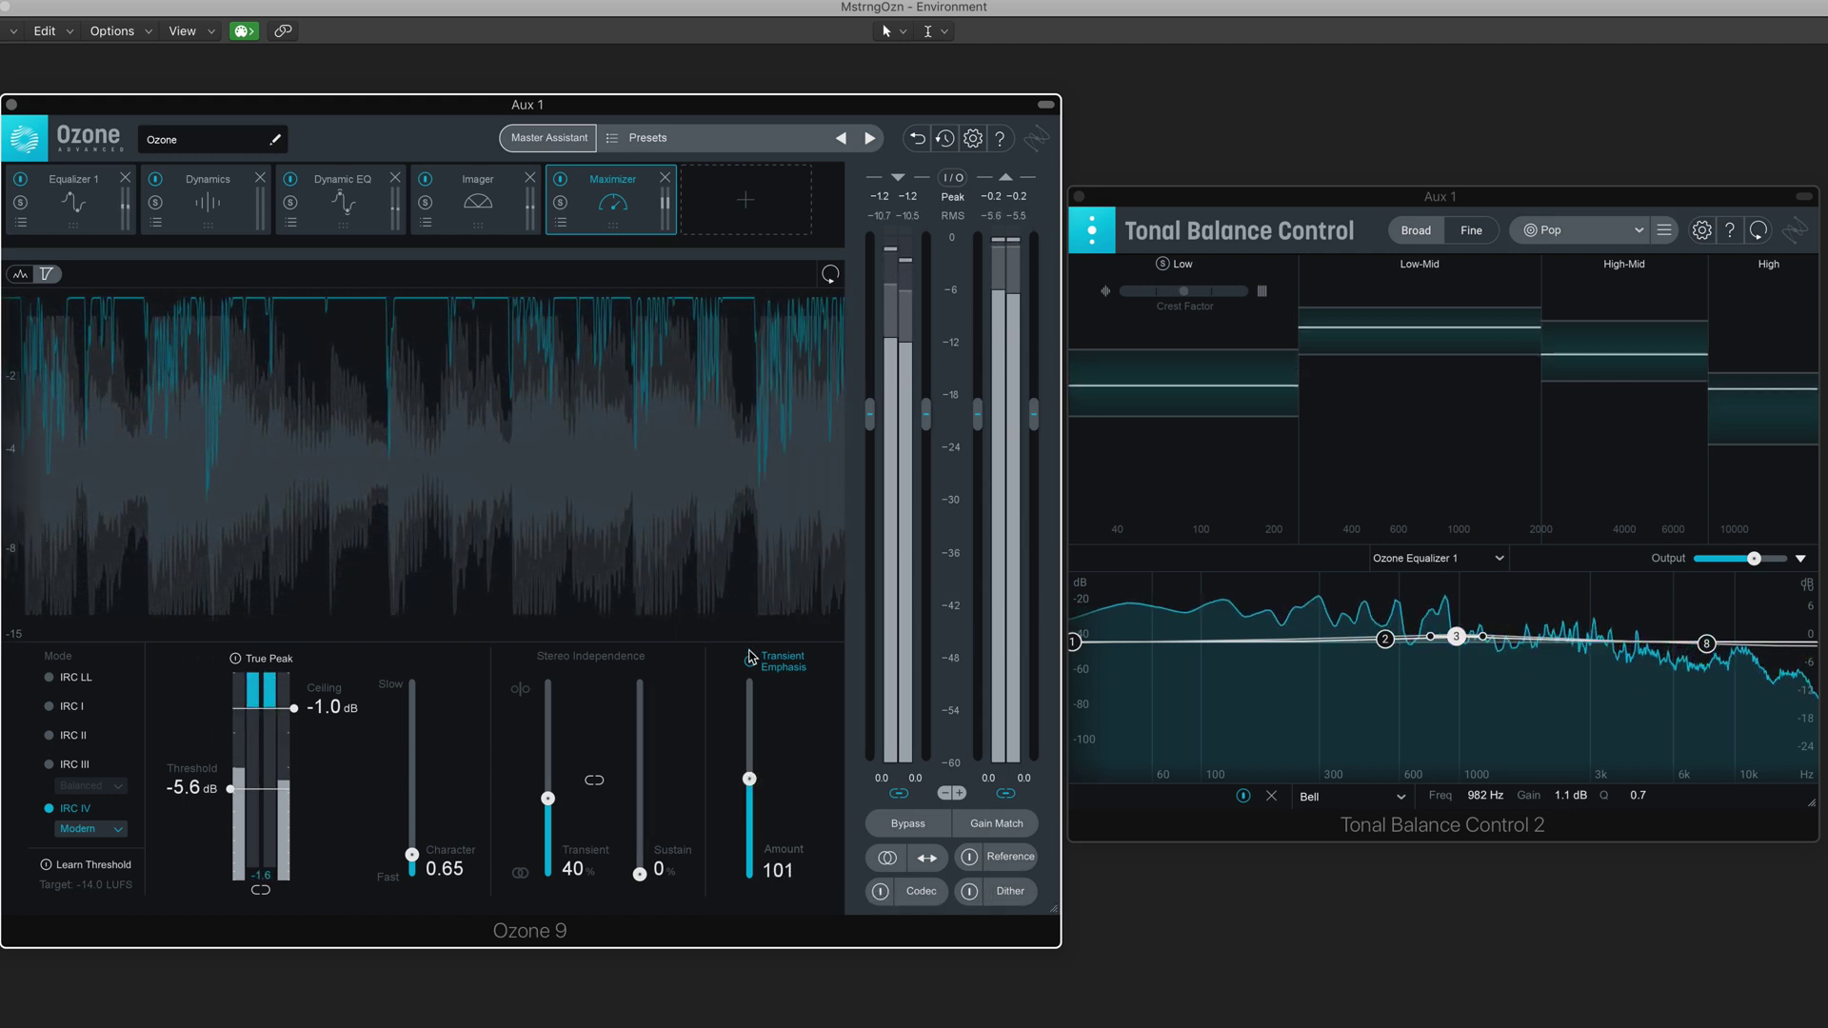
left_click(752, 663)
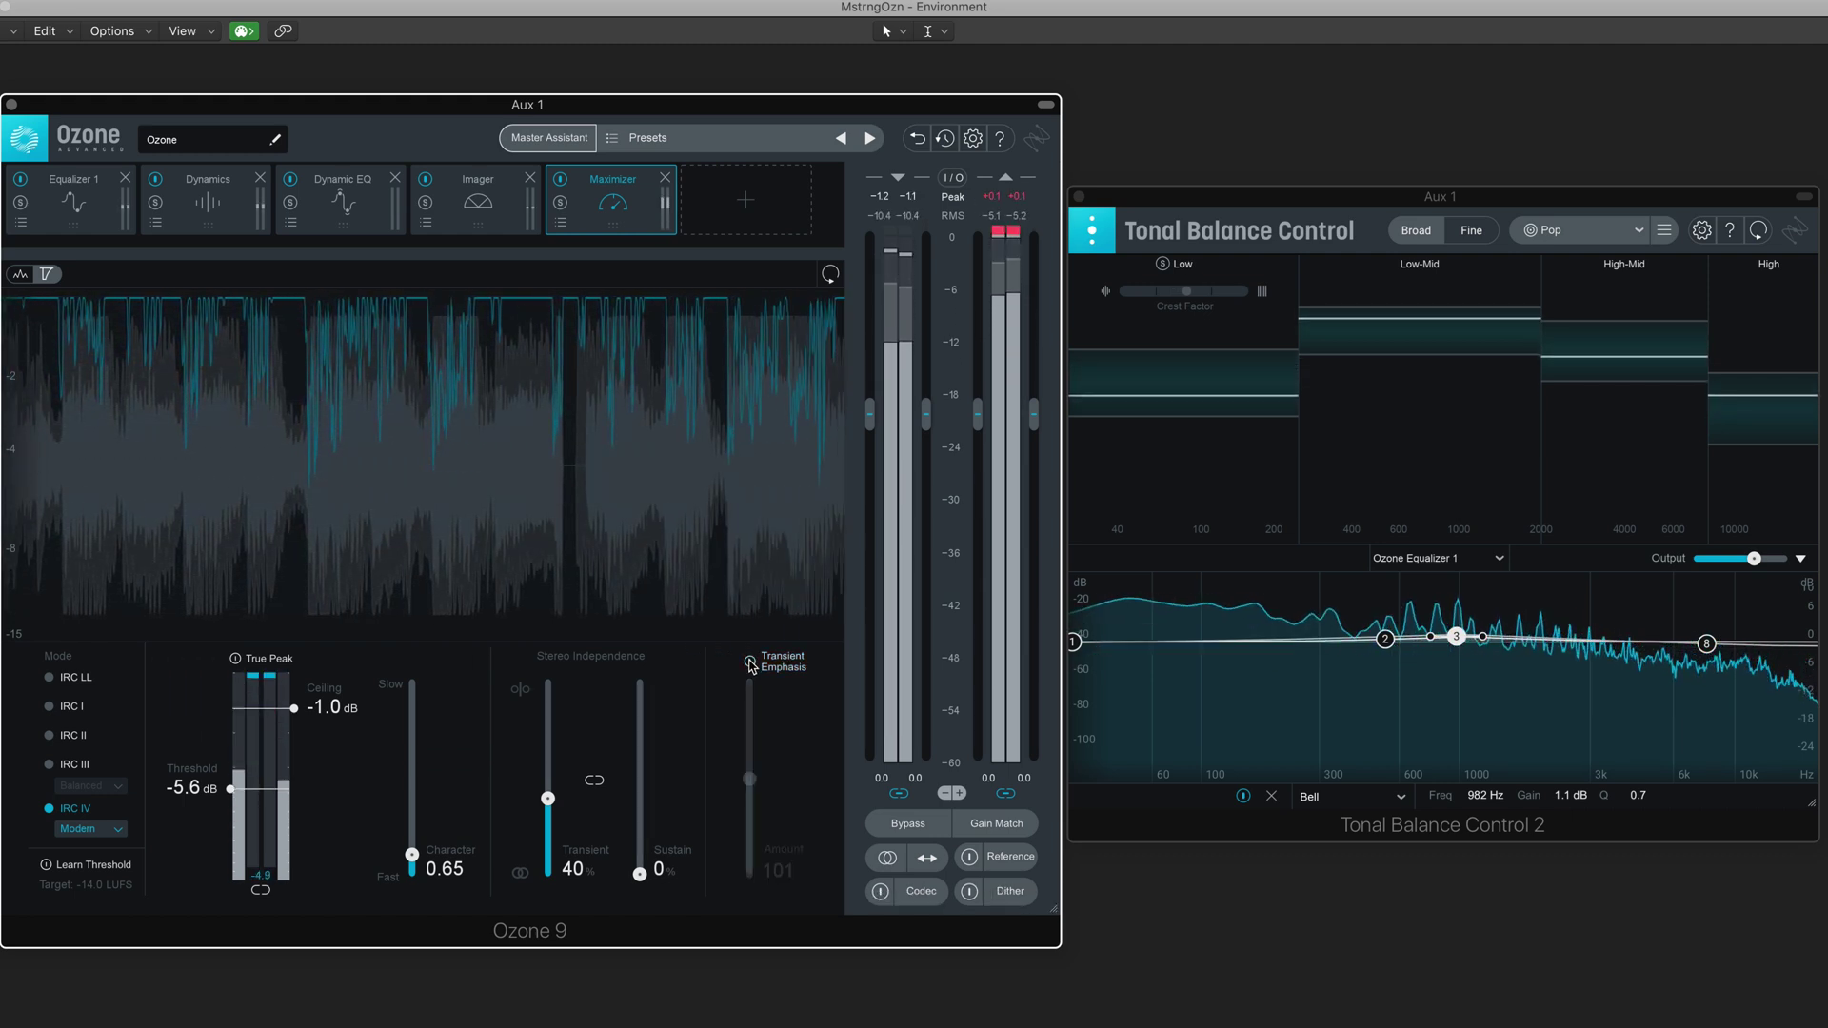
left_click(752, 662)
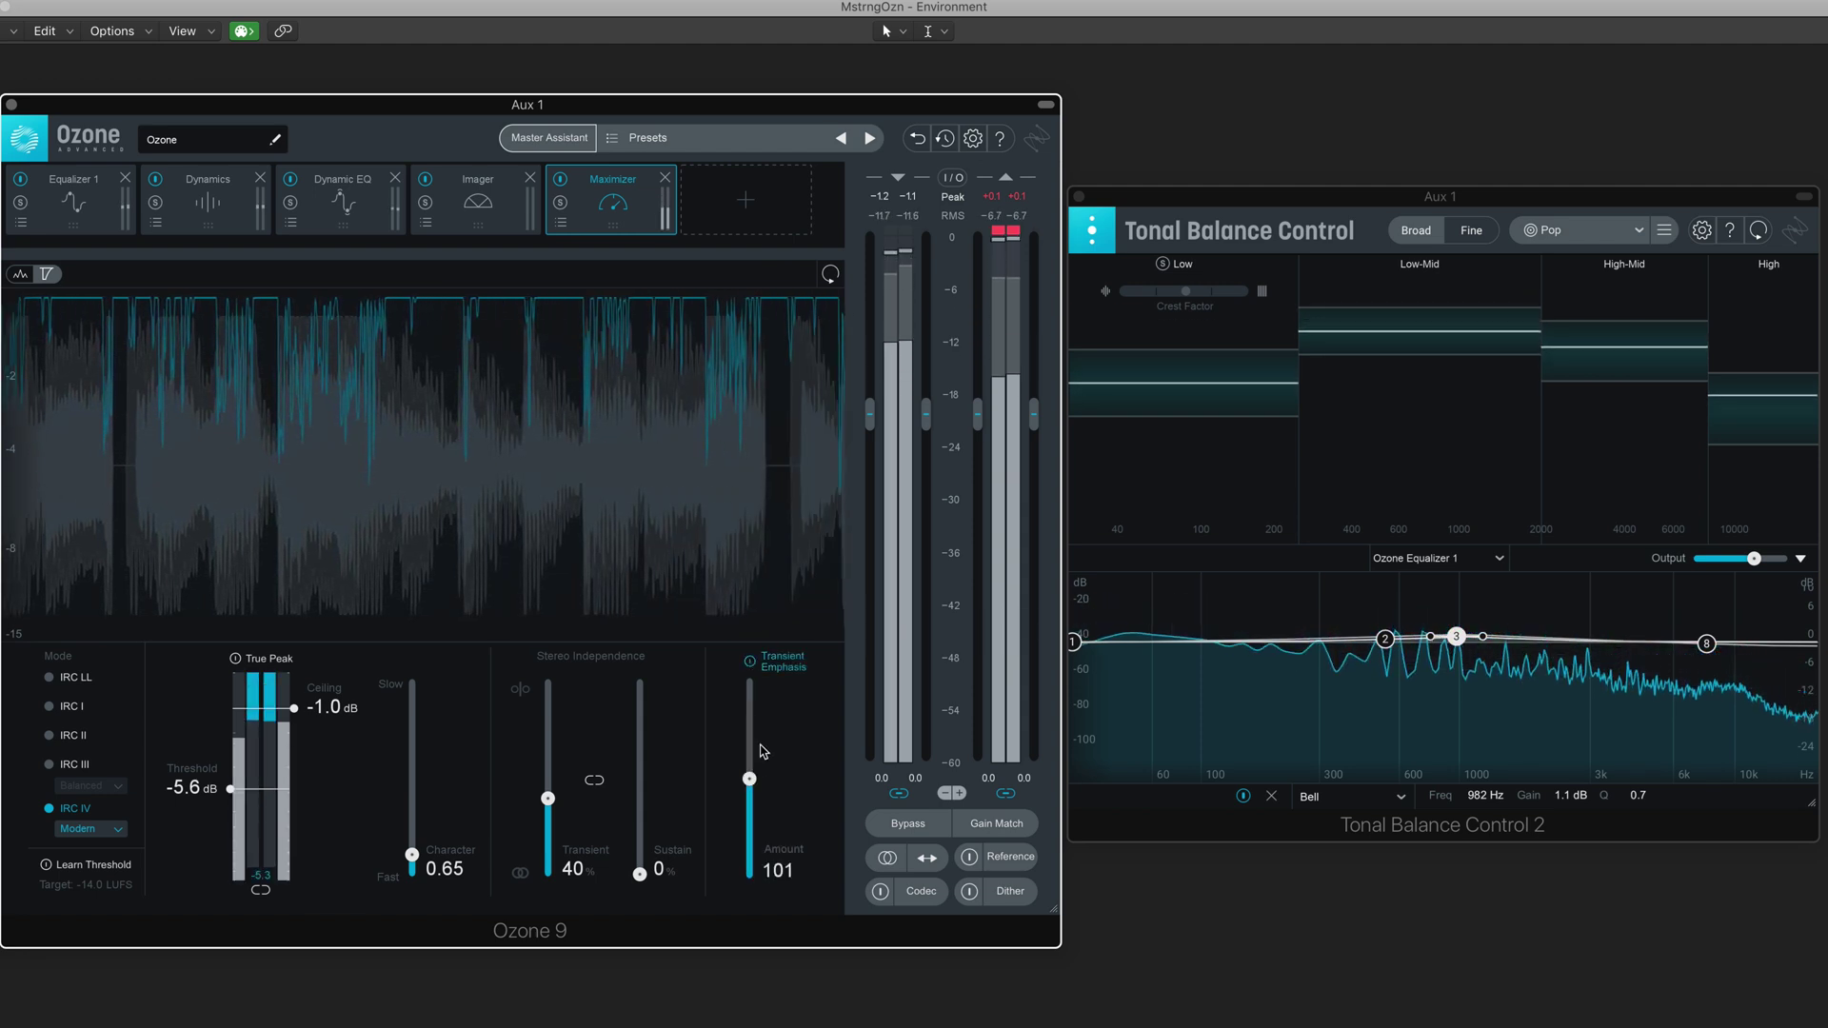
left_click_drag(751, 780, 751, 788)
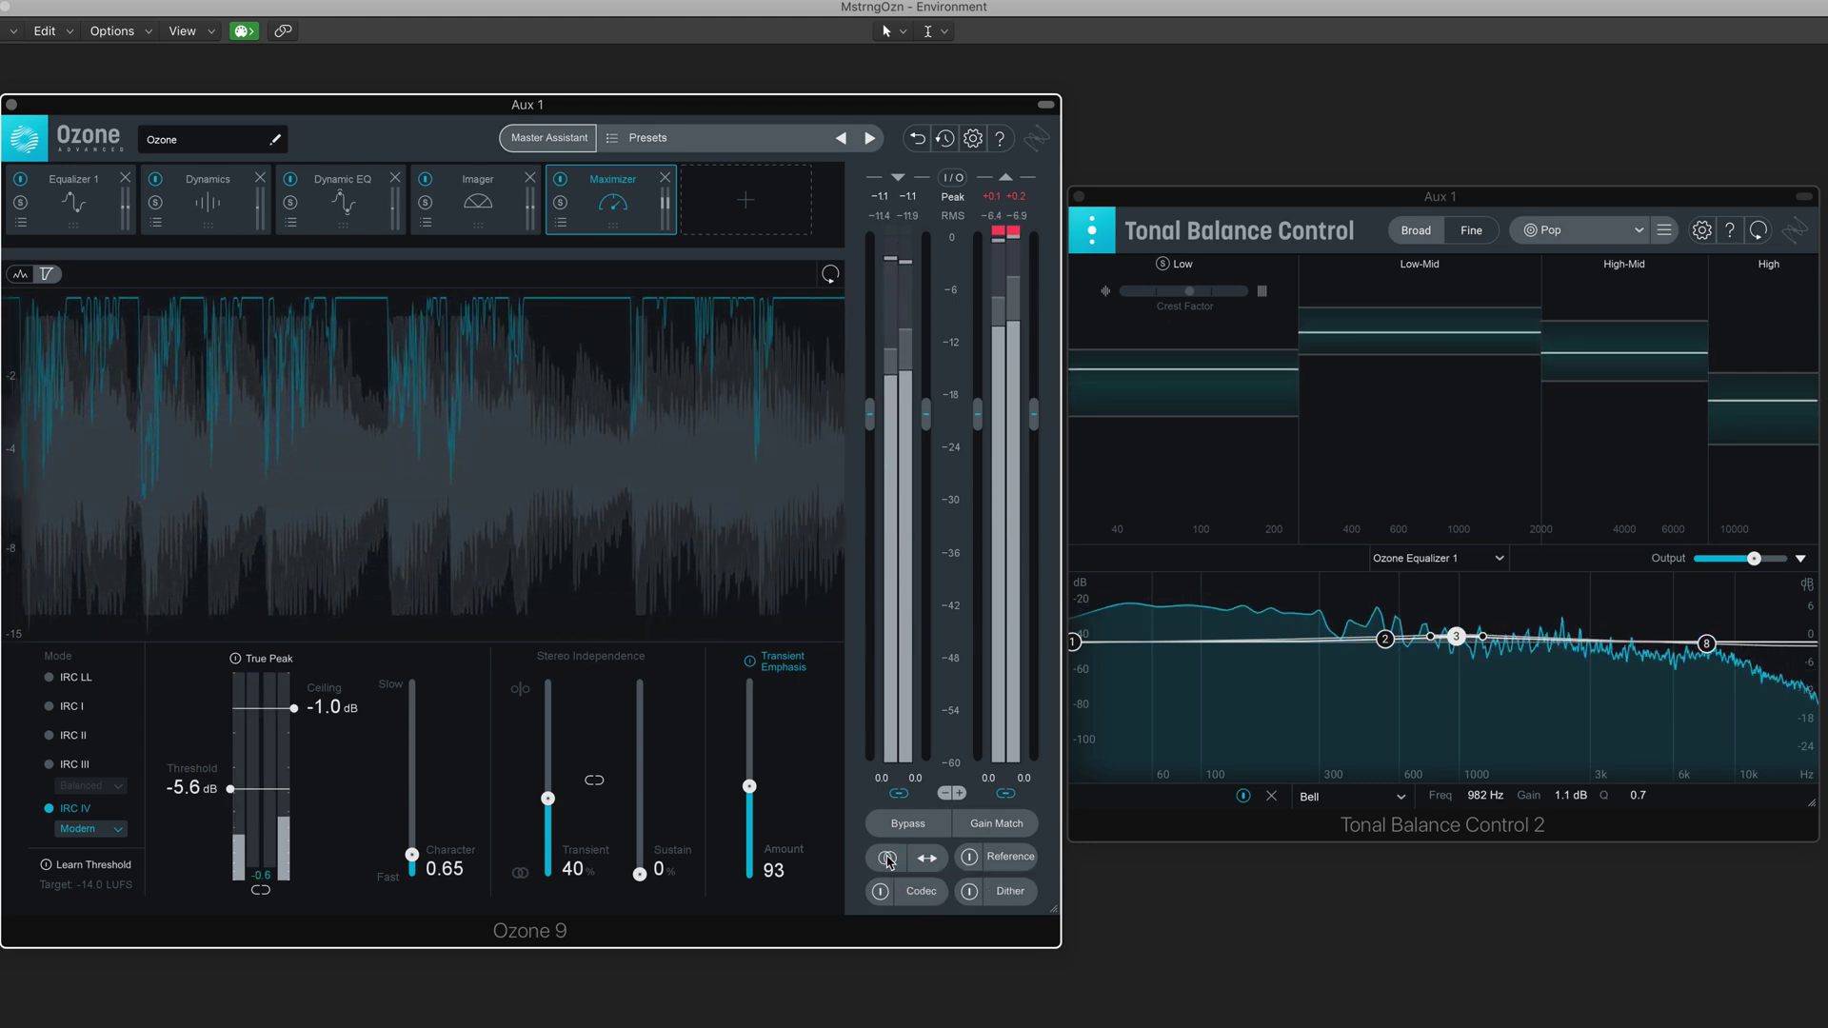
Step: Try the Classic style for the Maximizer's IRC IV mode while the track plays, and return to Modern
left_click(116, 830)
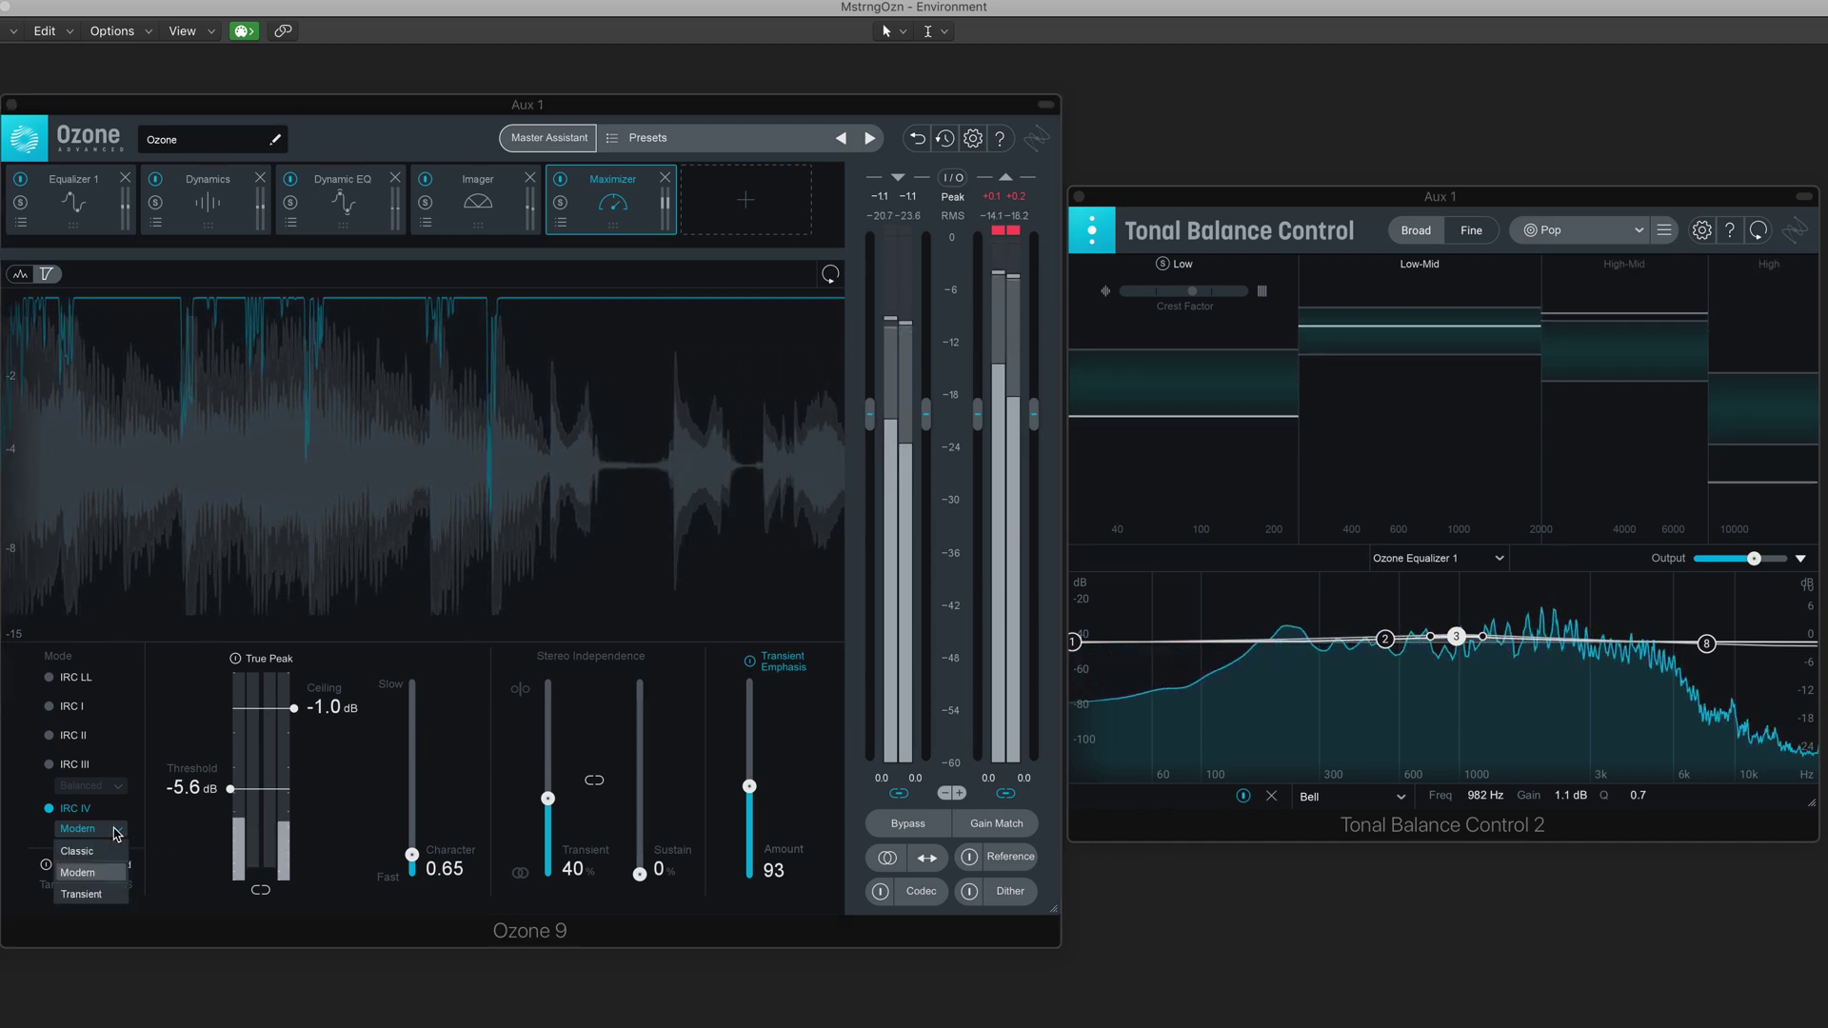
left_click(103, 850)
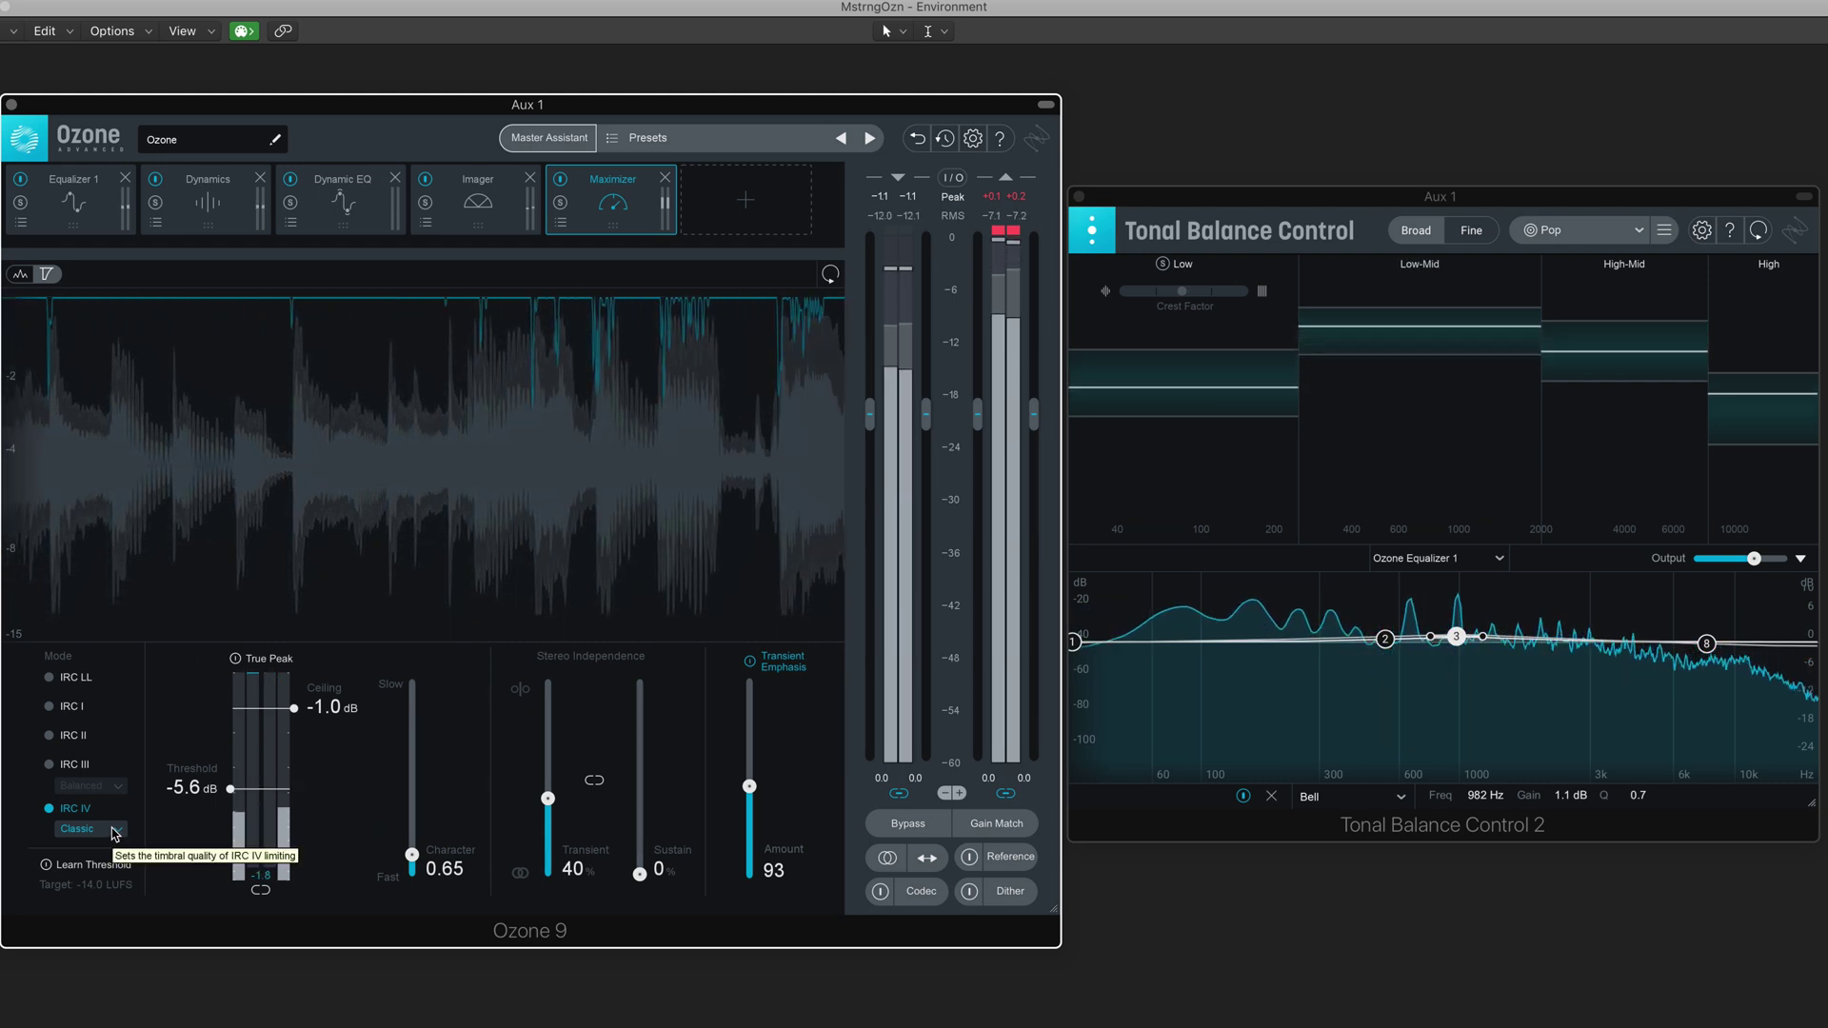
left_click(115, 831)
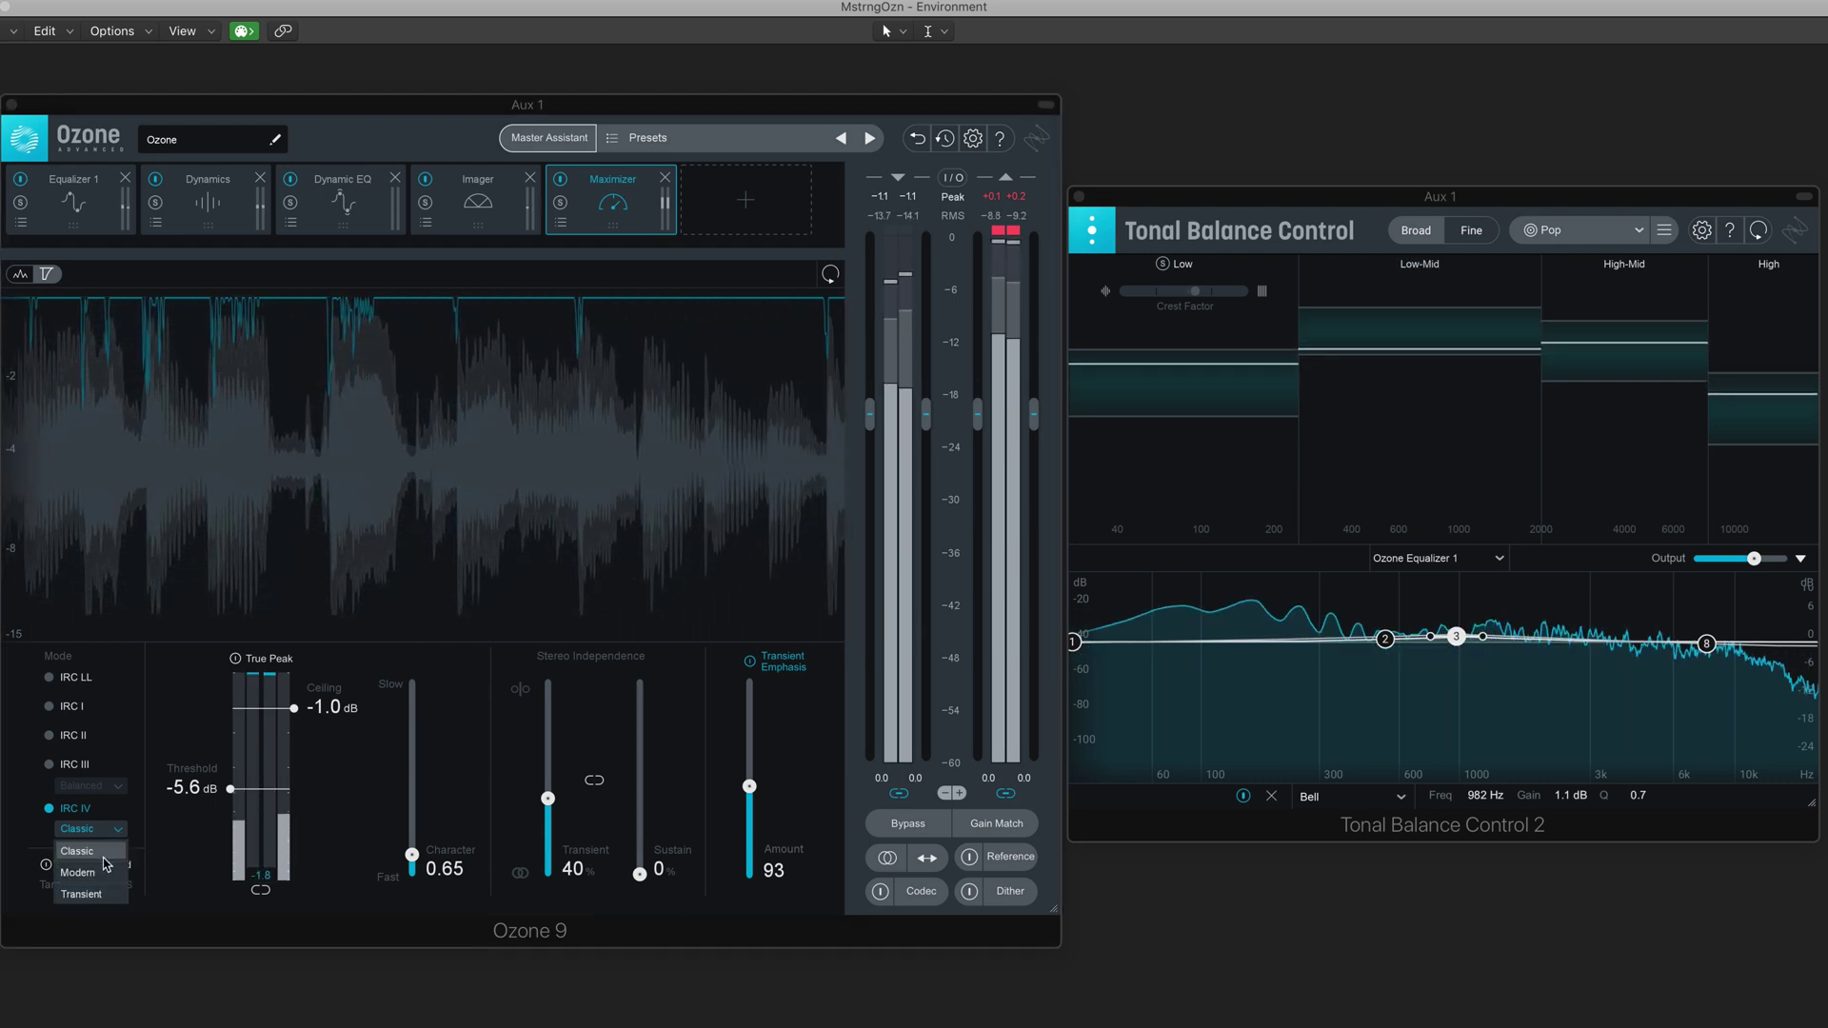
left_click(101, 873)
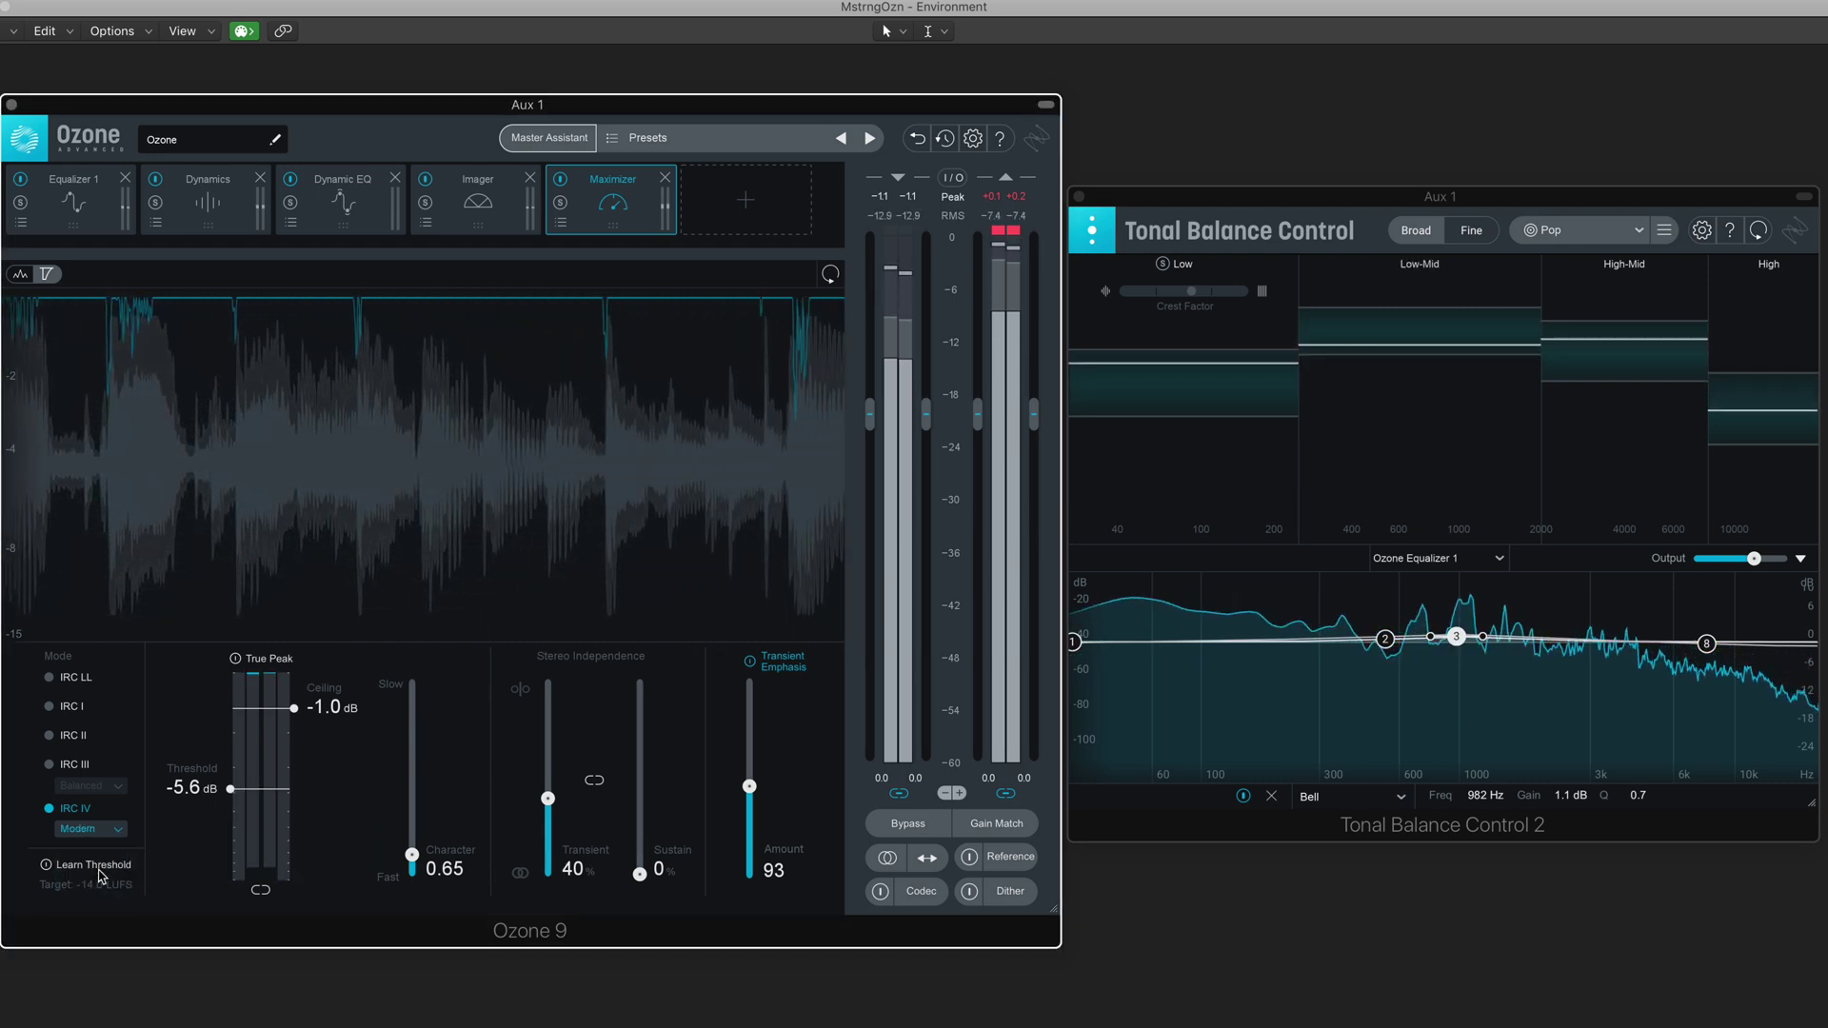
Step: Learn the Maximizer threshold from the playing track with a -14.0 LUFS target
left_click(47, 867)
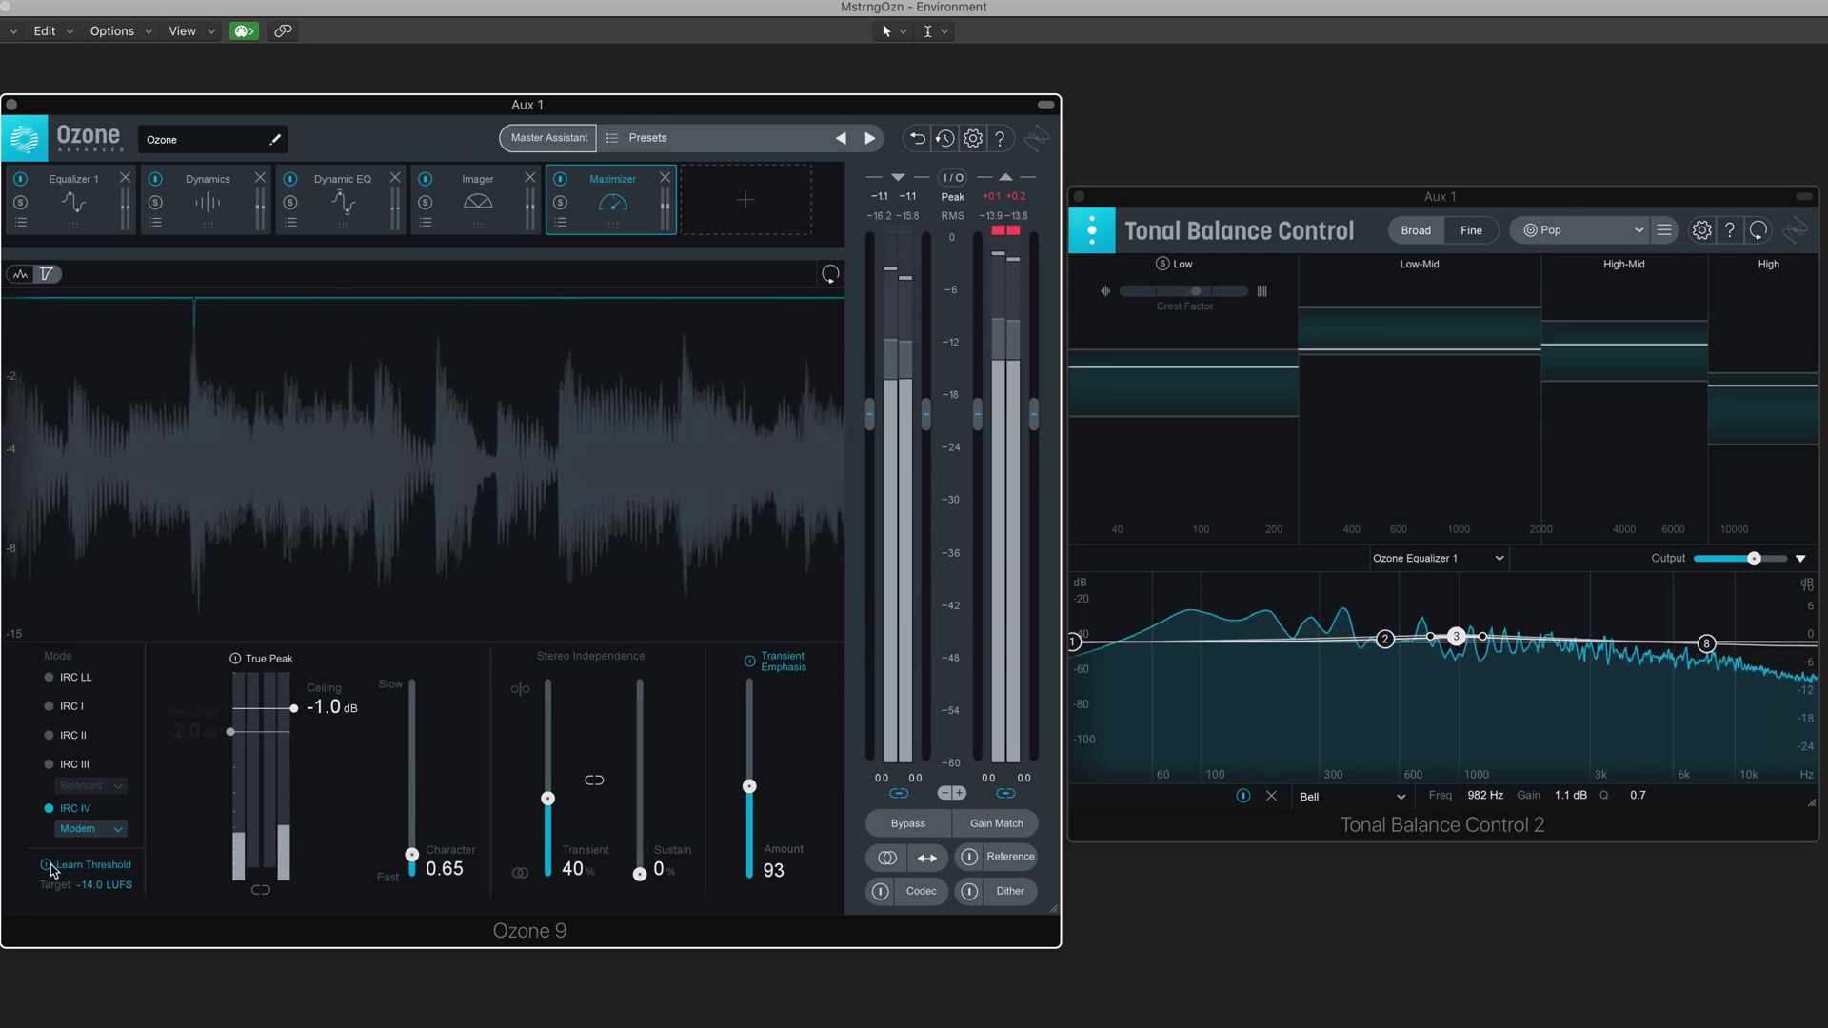
left_click(48, 866)
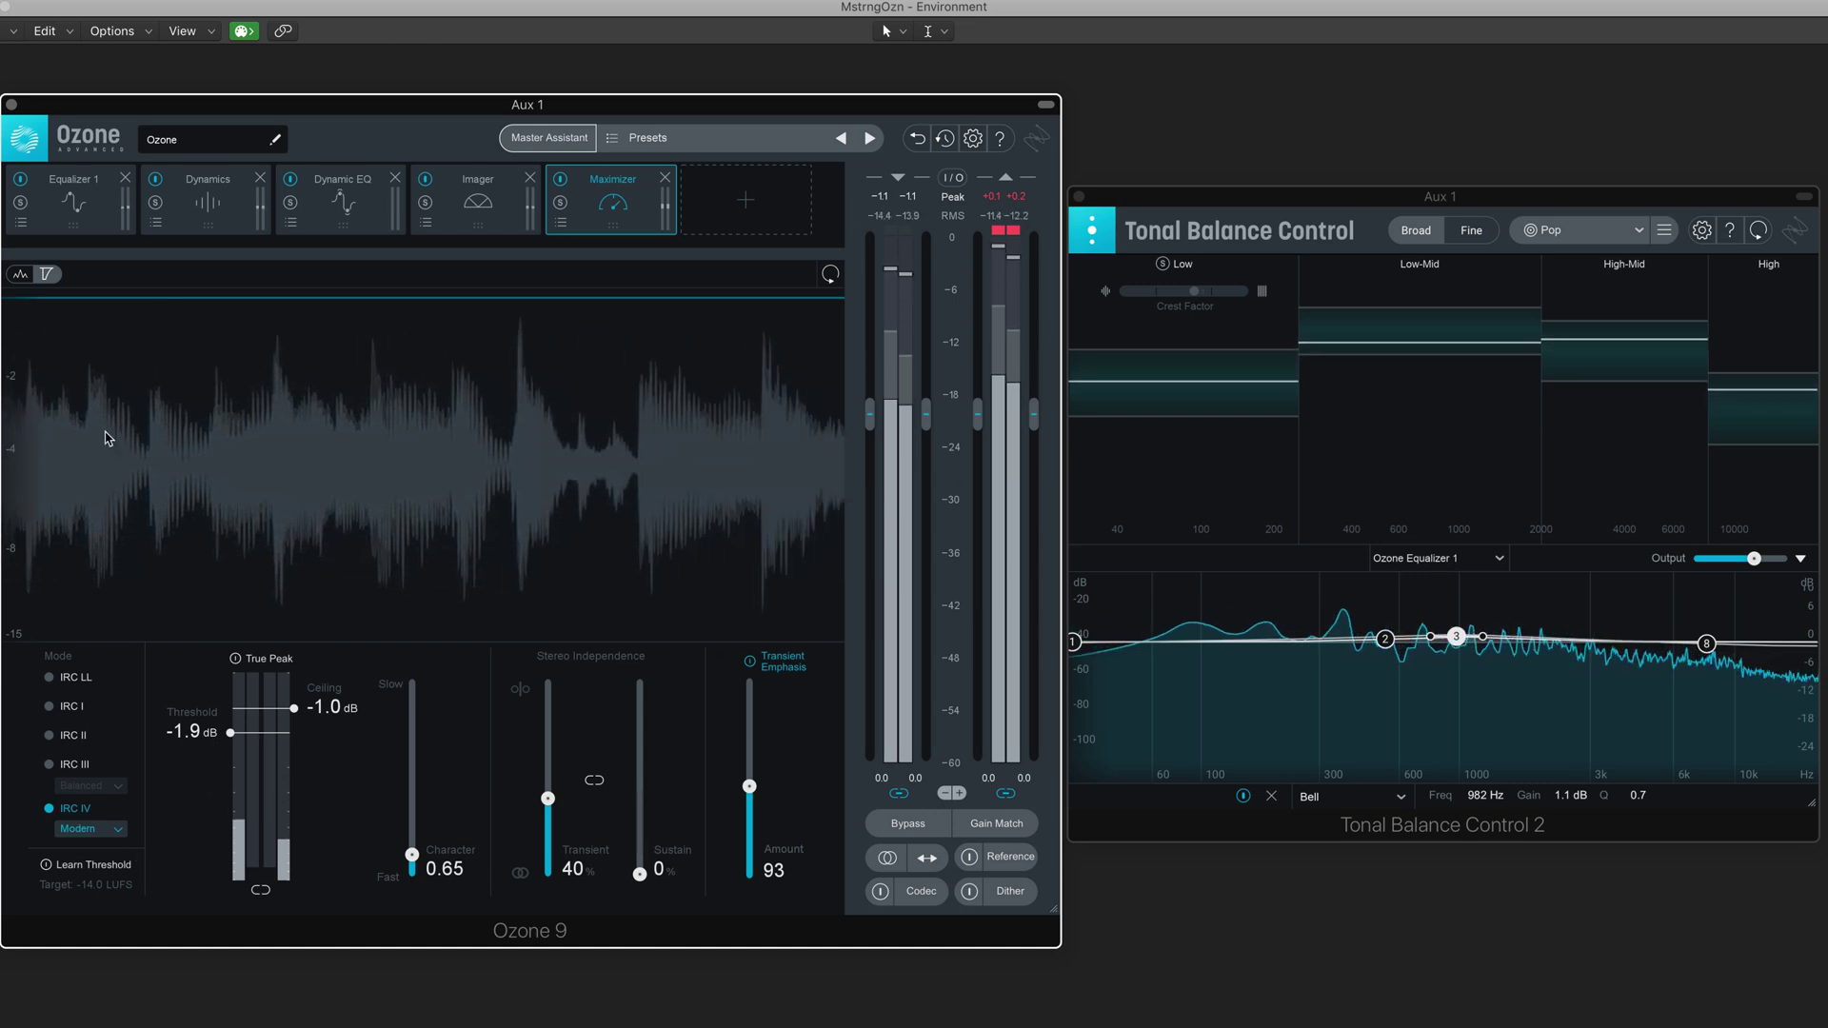
Step: Enable Gain Match and compare the full mastering chain with the bypassed signal, and stop playback
left_click(997, 824)
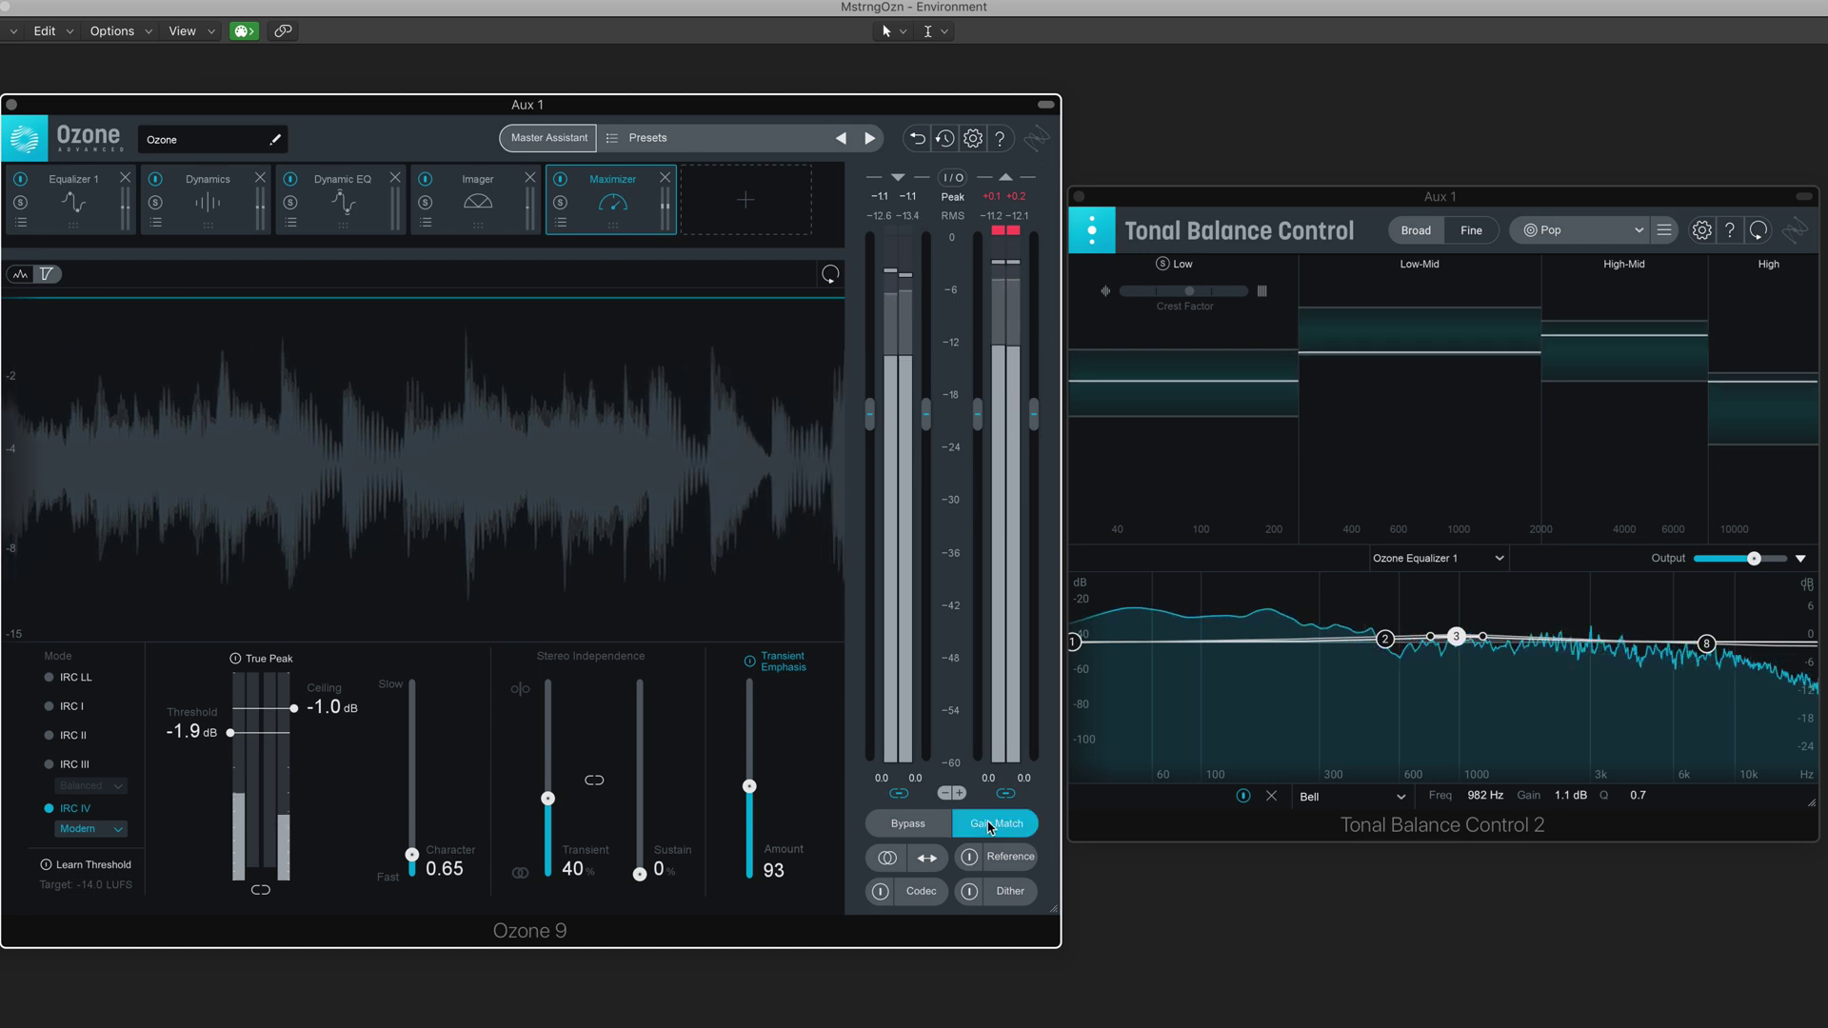
left_click(907, 825)
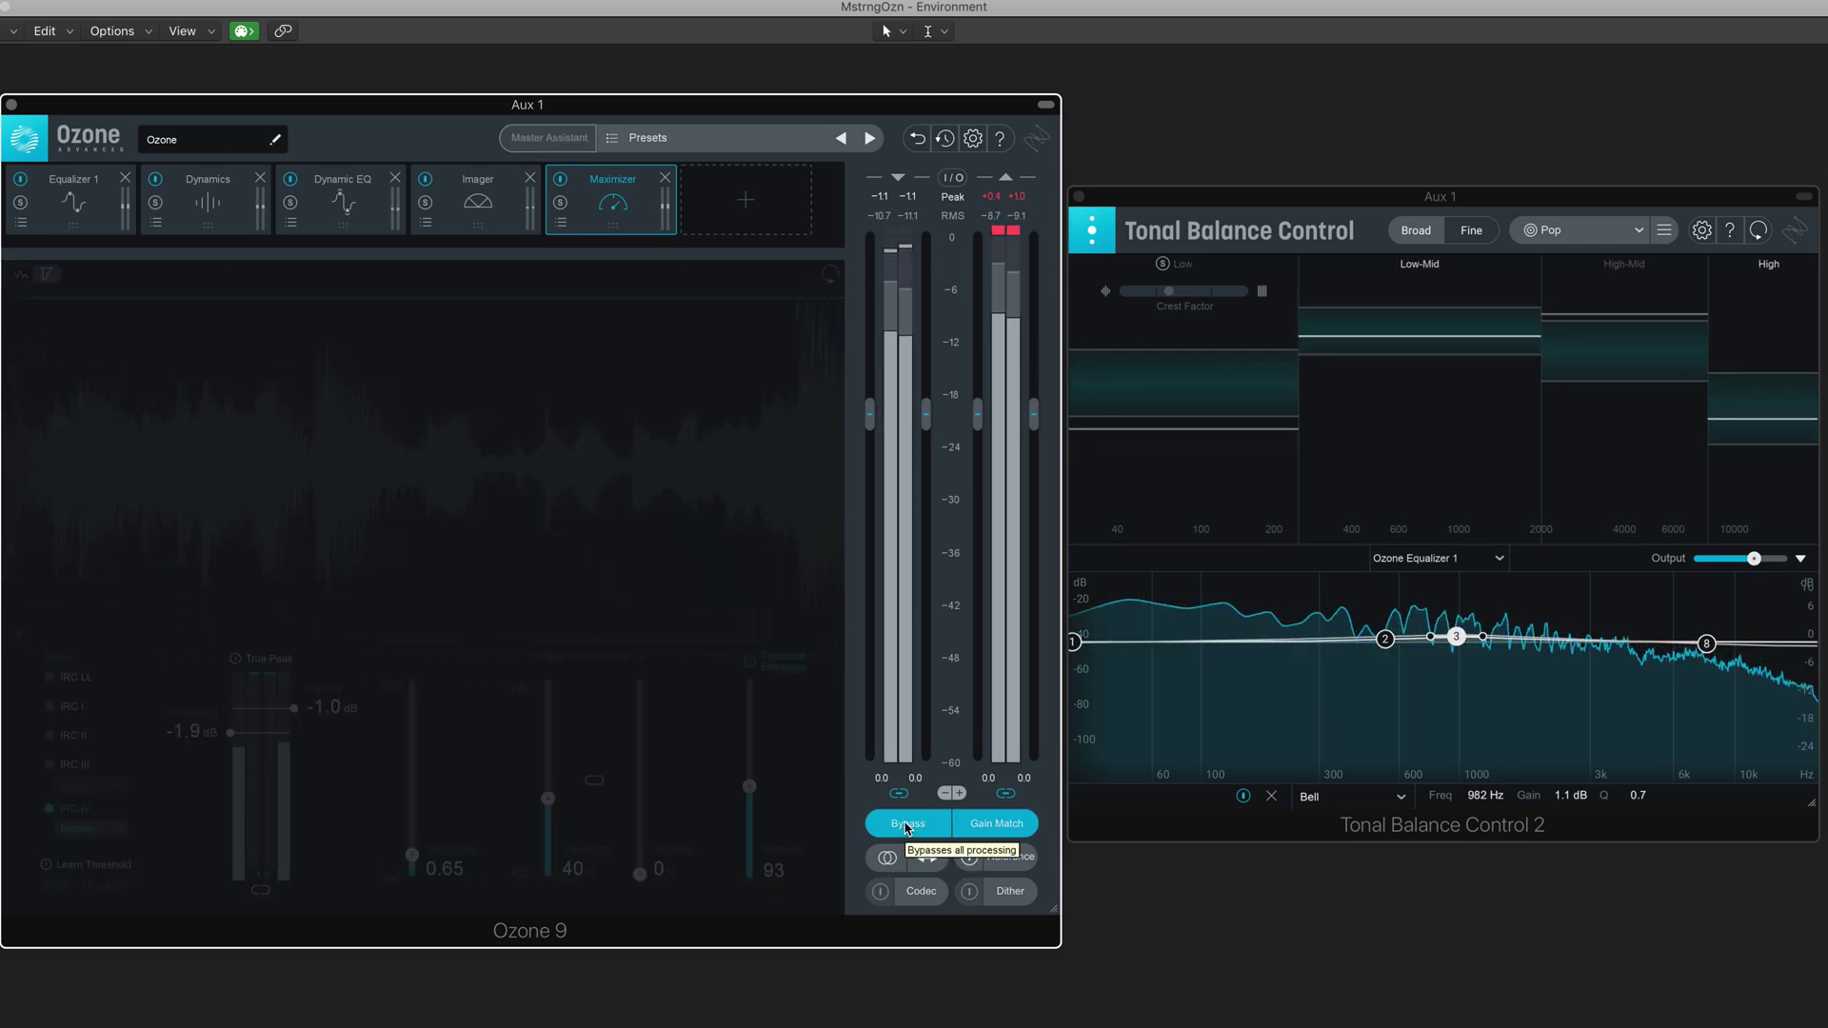
left_click(907, 825)
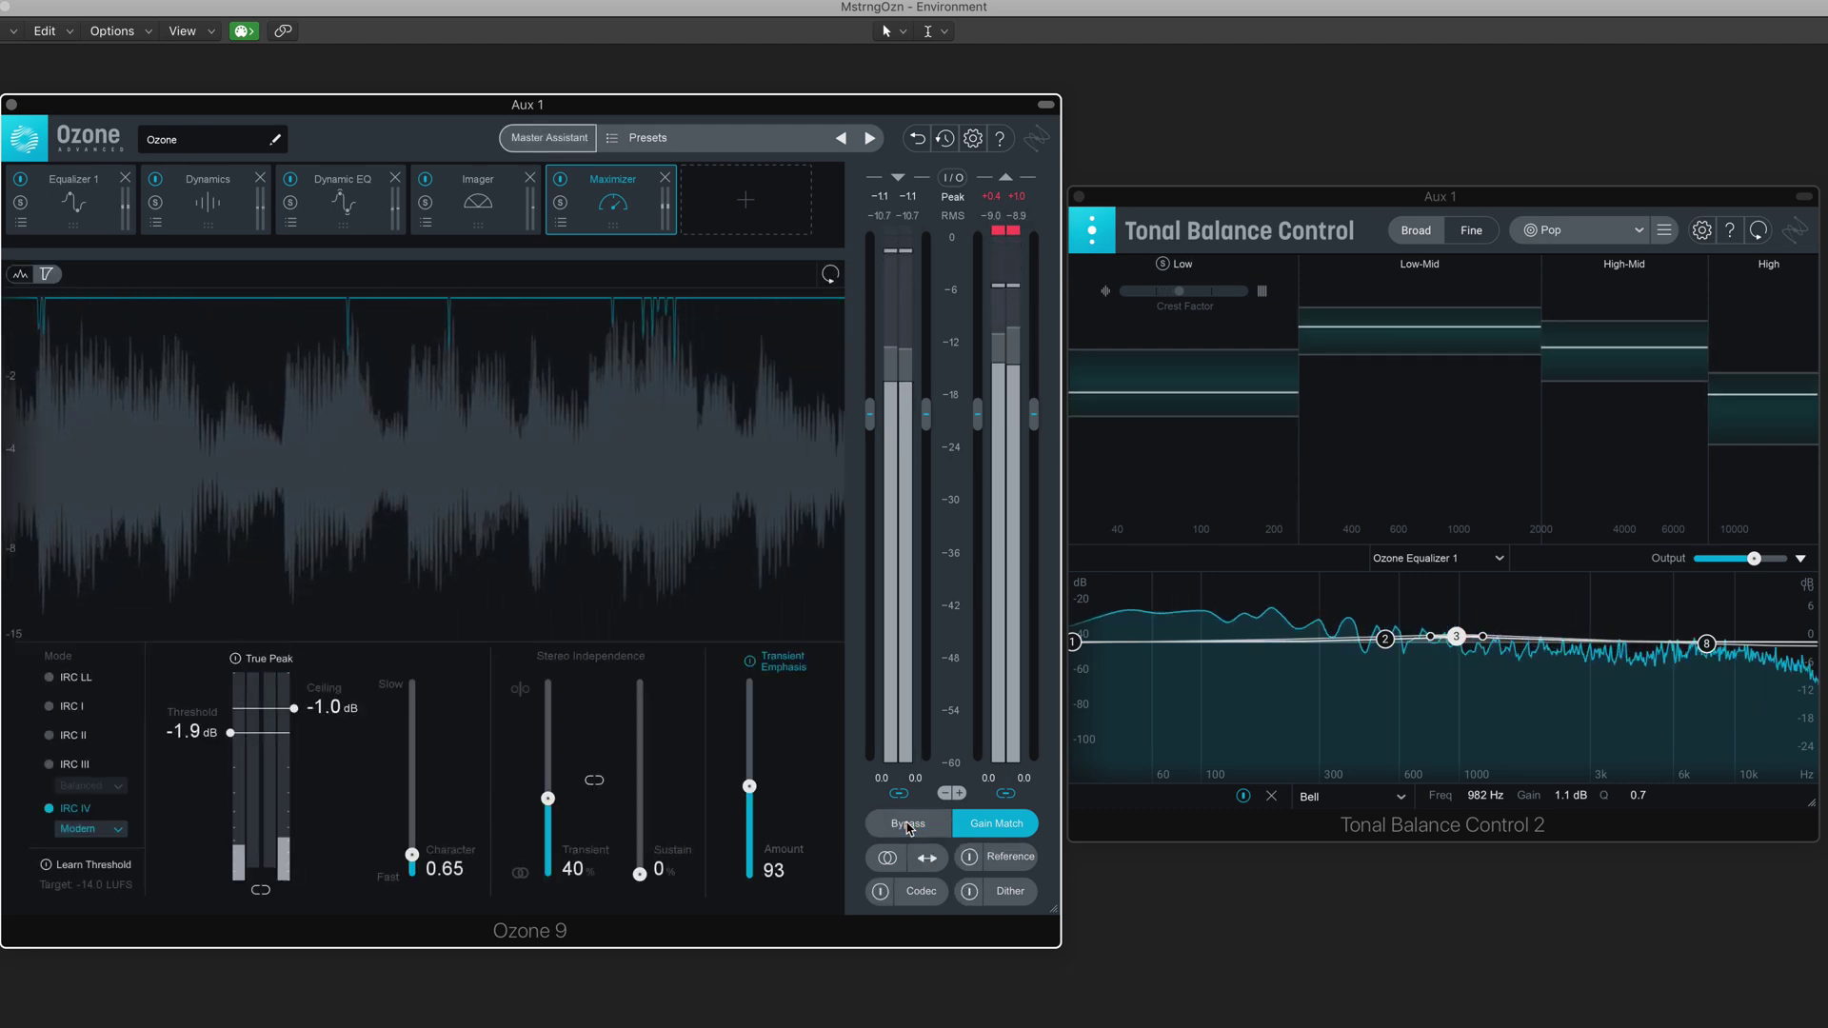
left_click(909, 826)
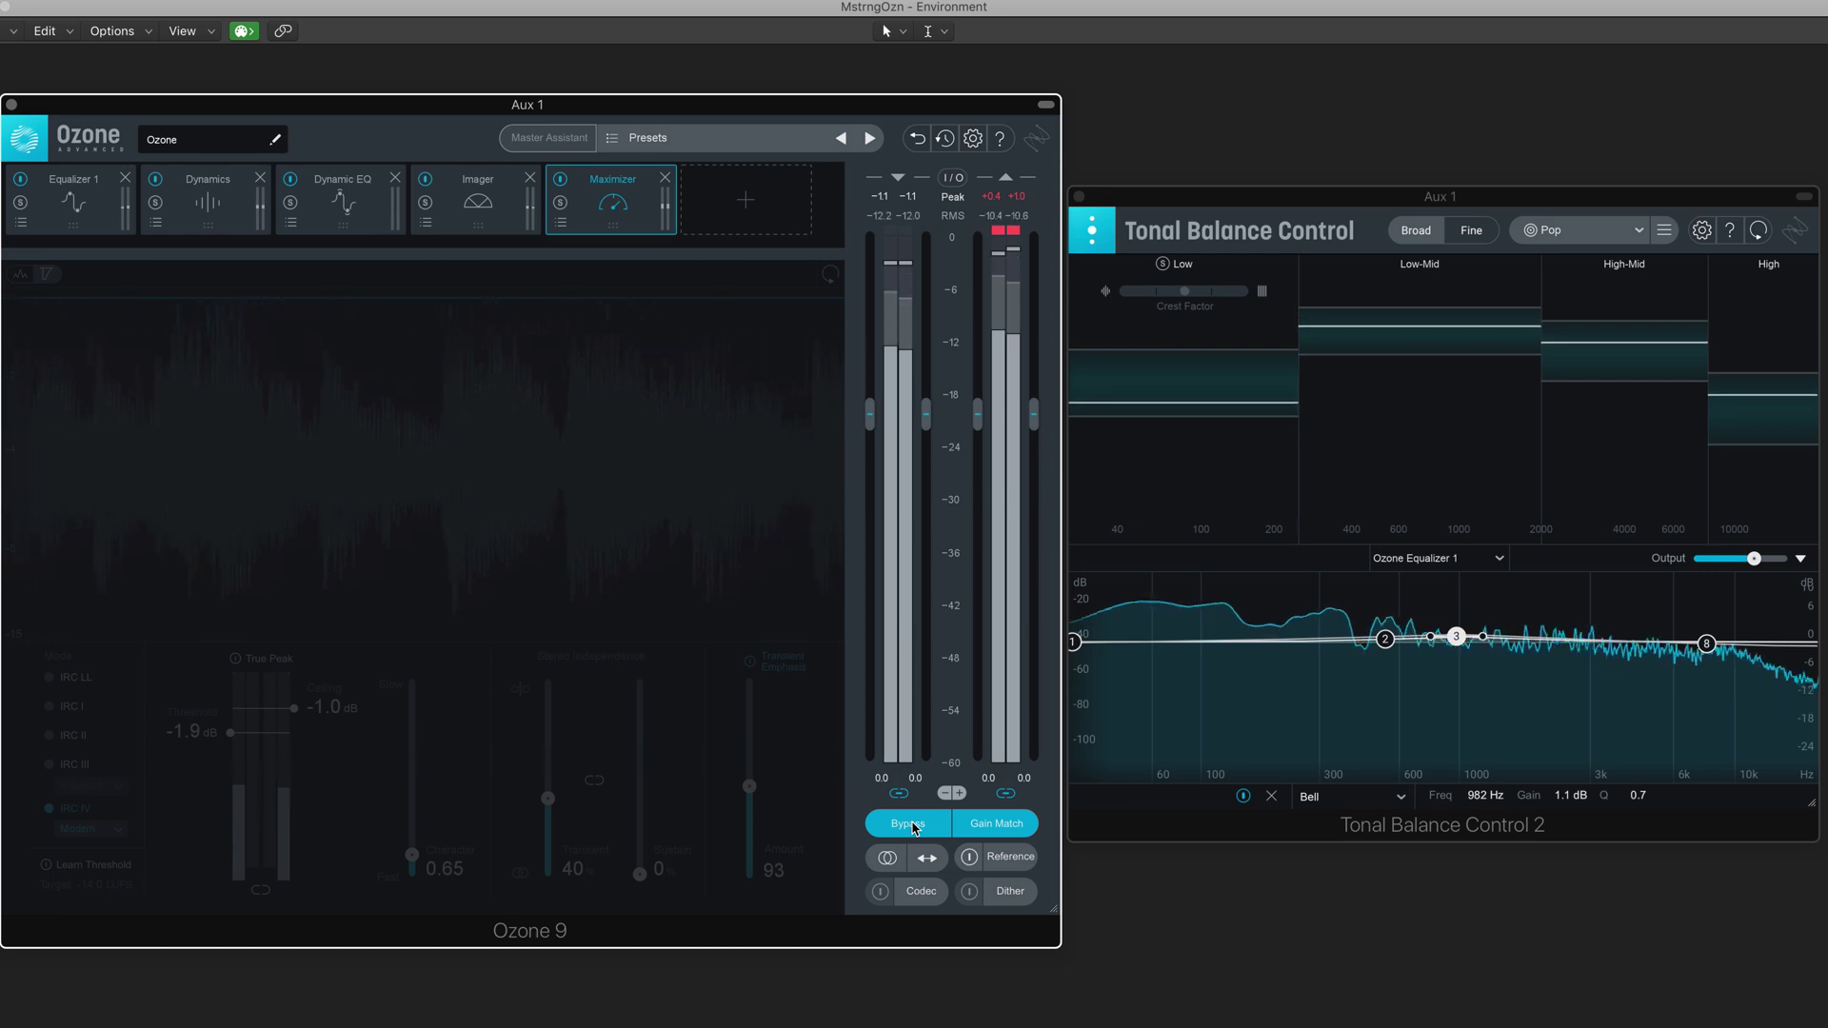
left_click(909, 825)
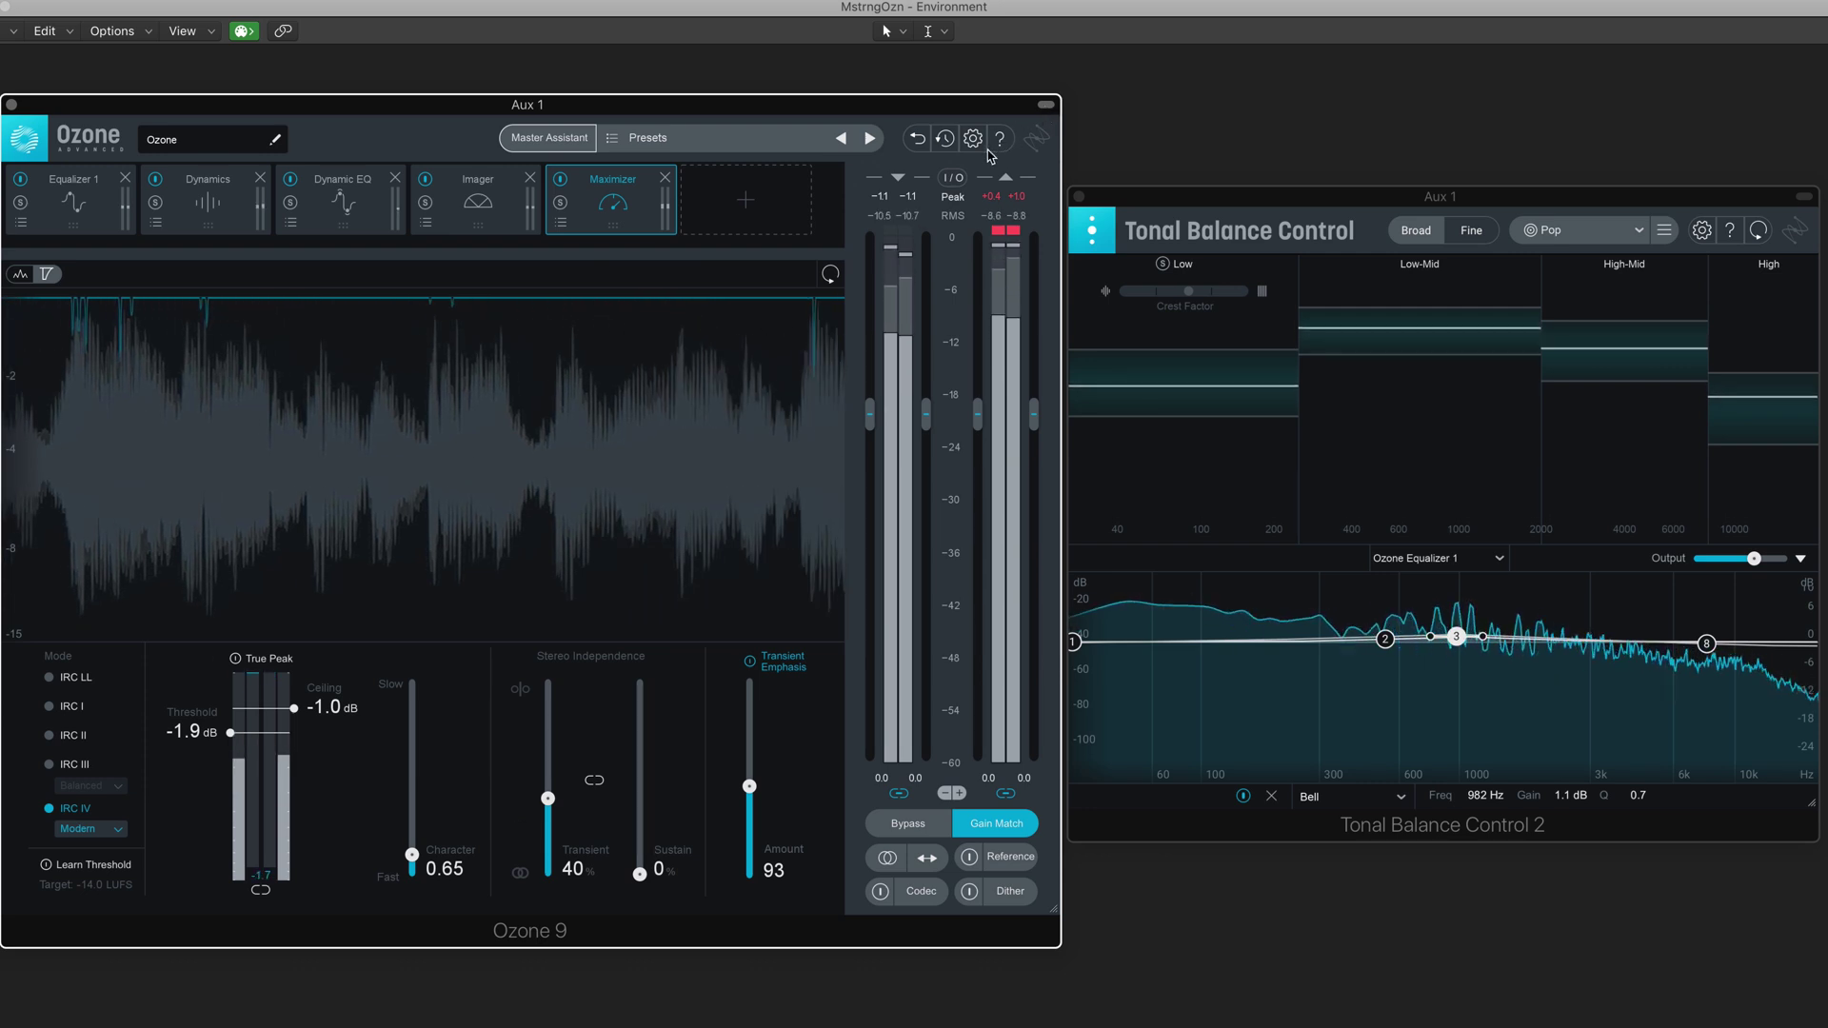
key("space")
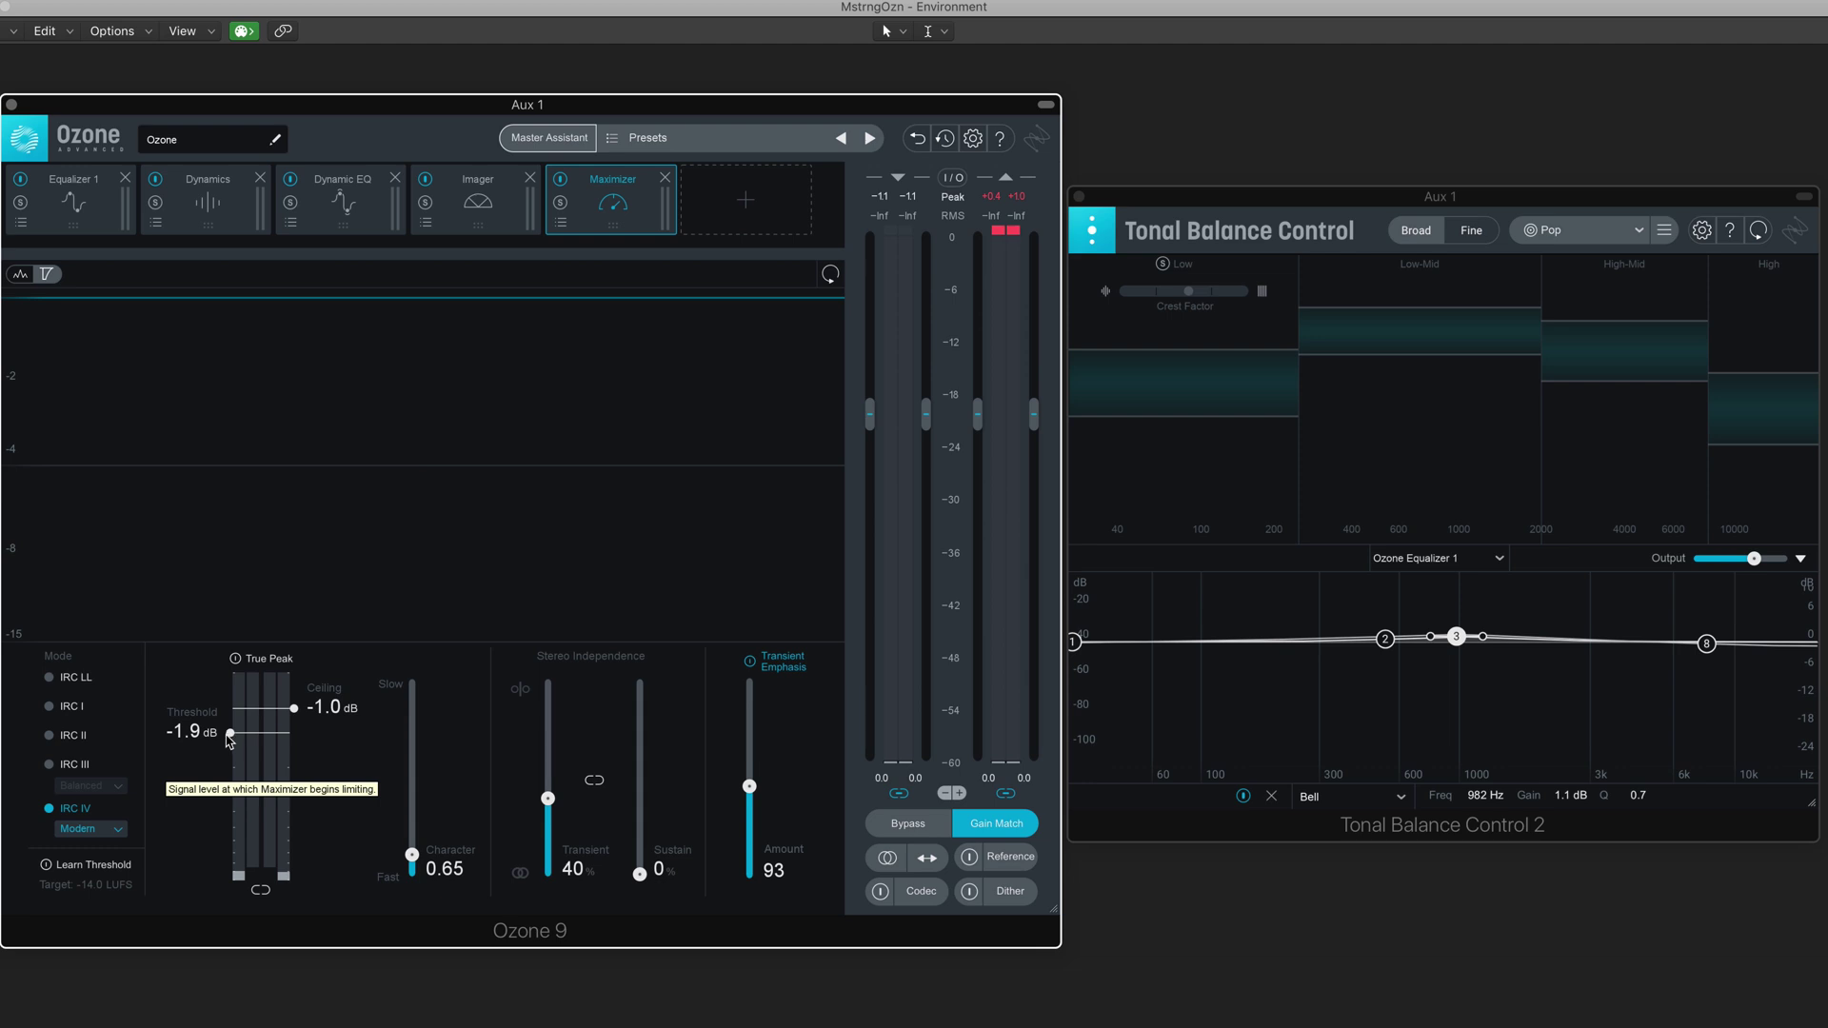
Step: Set the Maximizer threshold to -3.8 dB during playback and compare the master with bypass, both with and without Gain Match
key("space")
left_click_drag(229, 739, 234, 772)
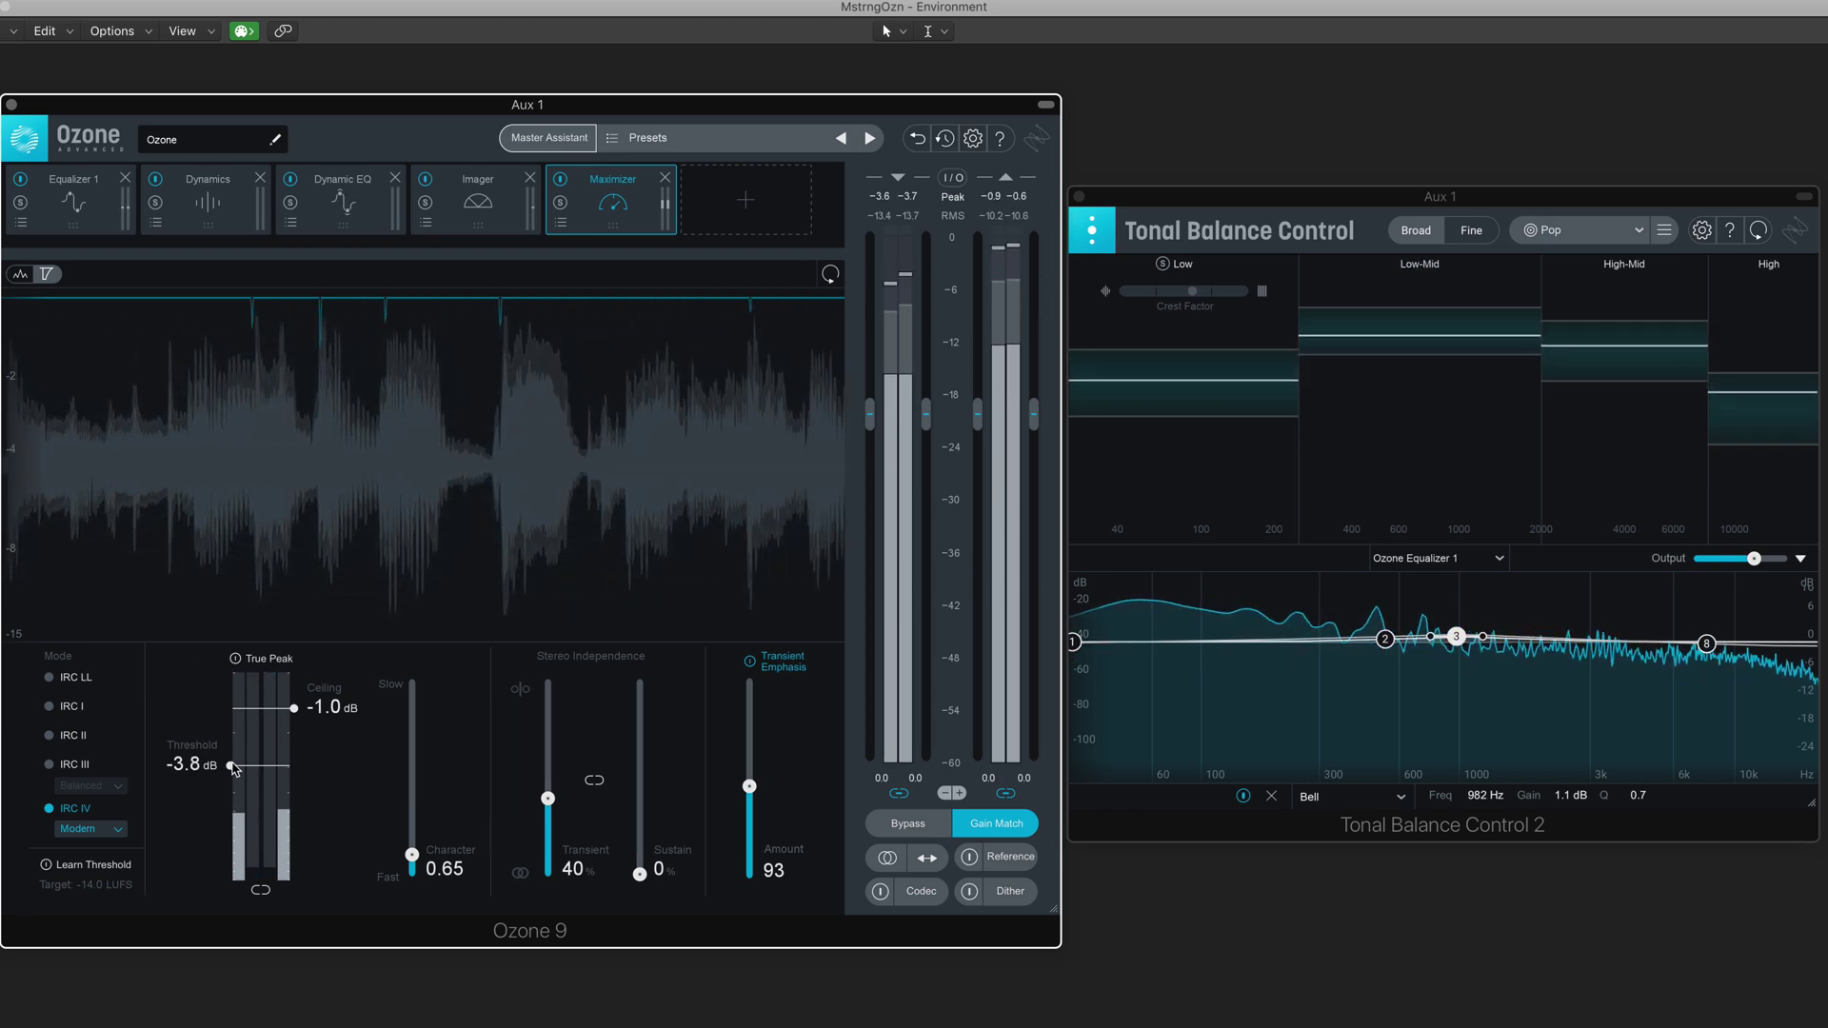
left_click(909, 823)
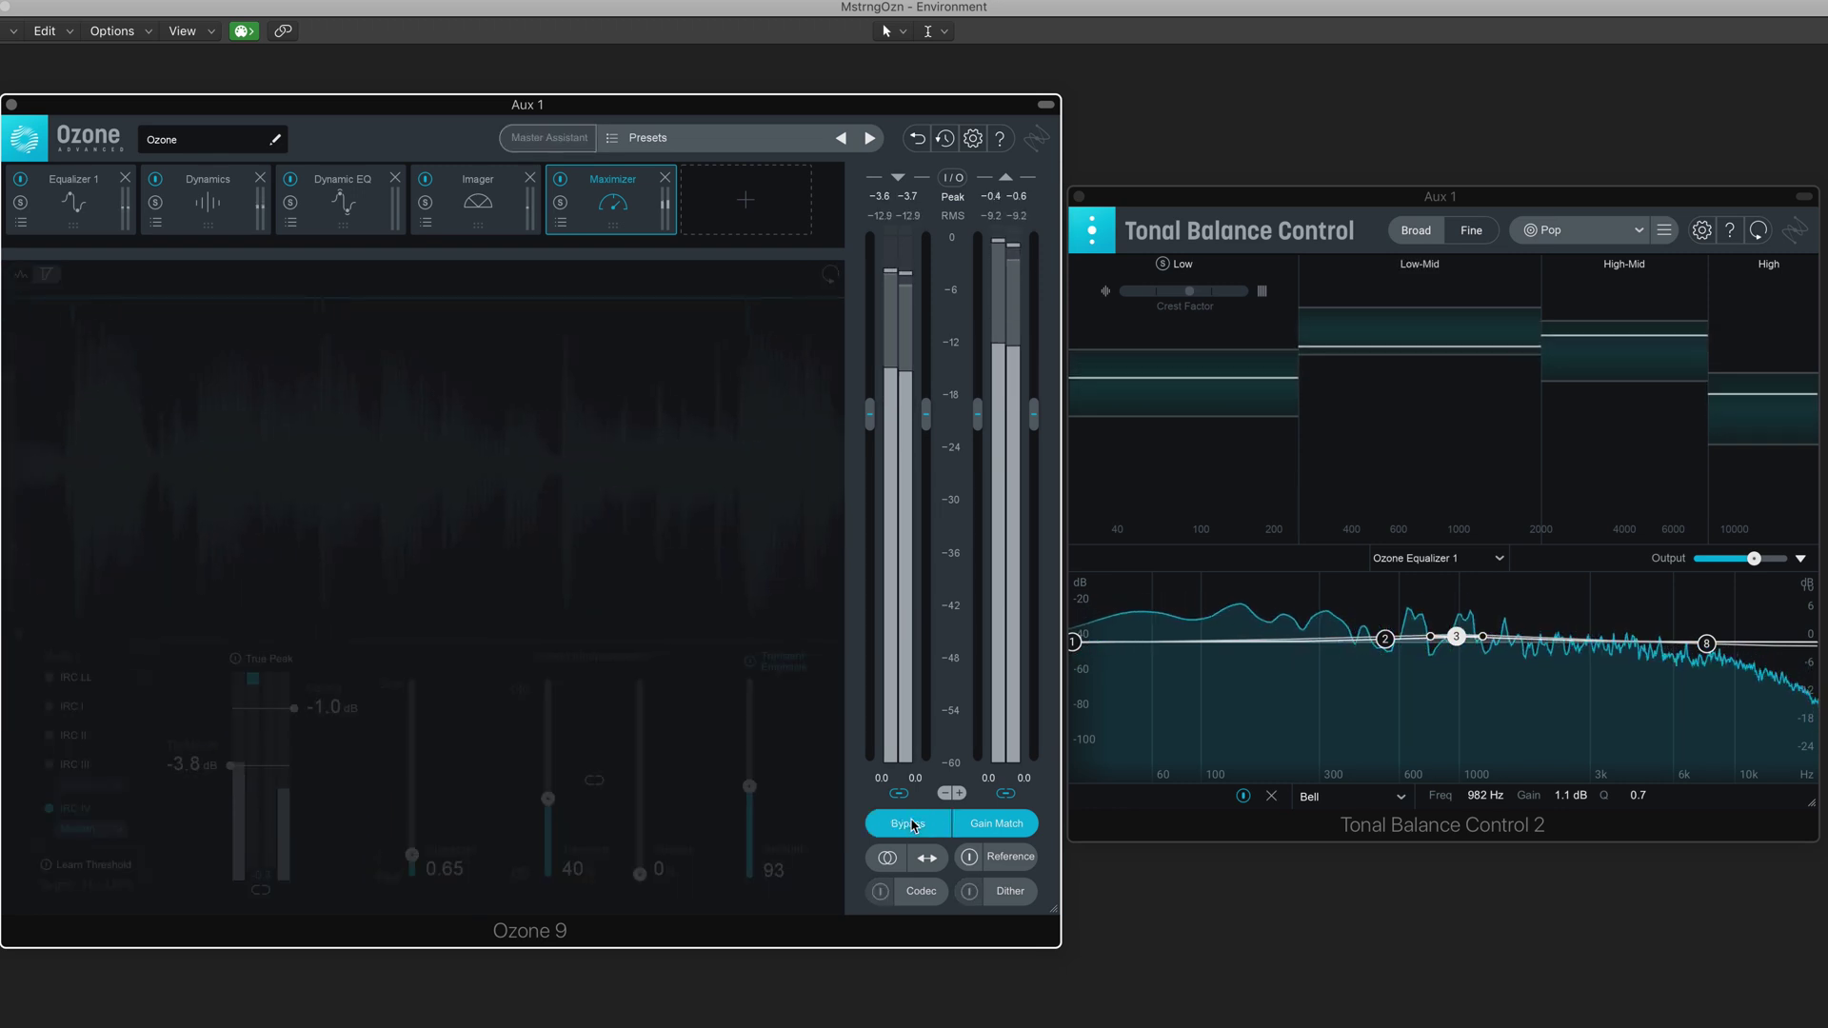
left_click(912, 825)
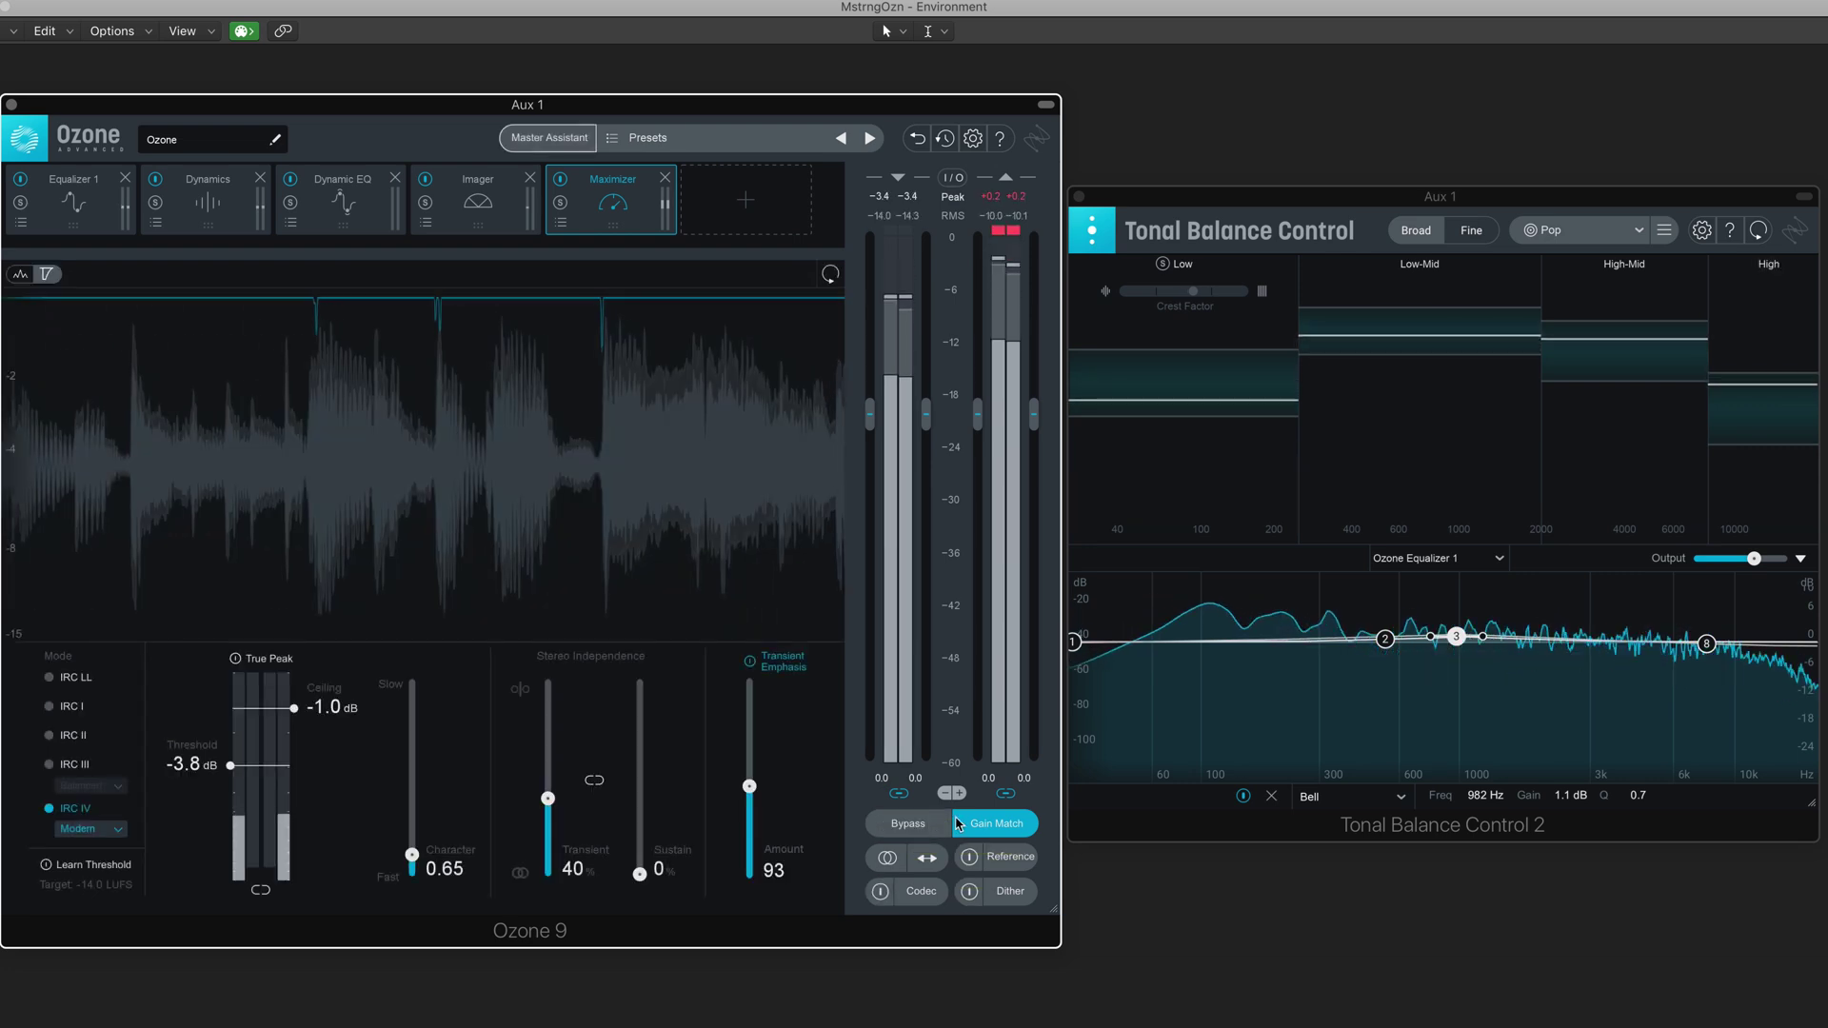
left_click(921, 829)
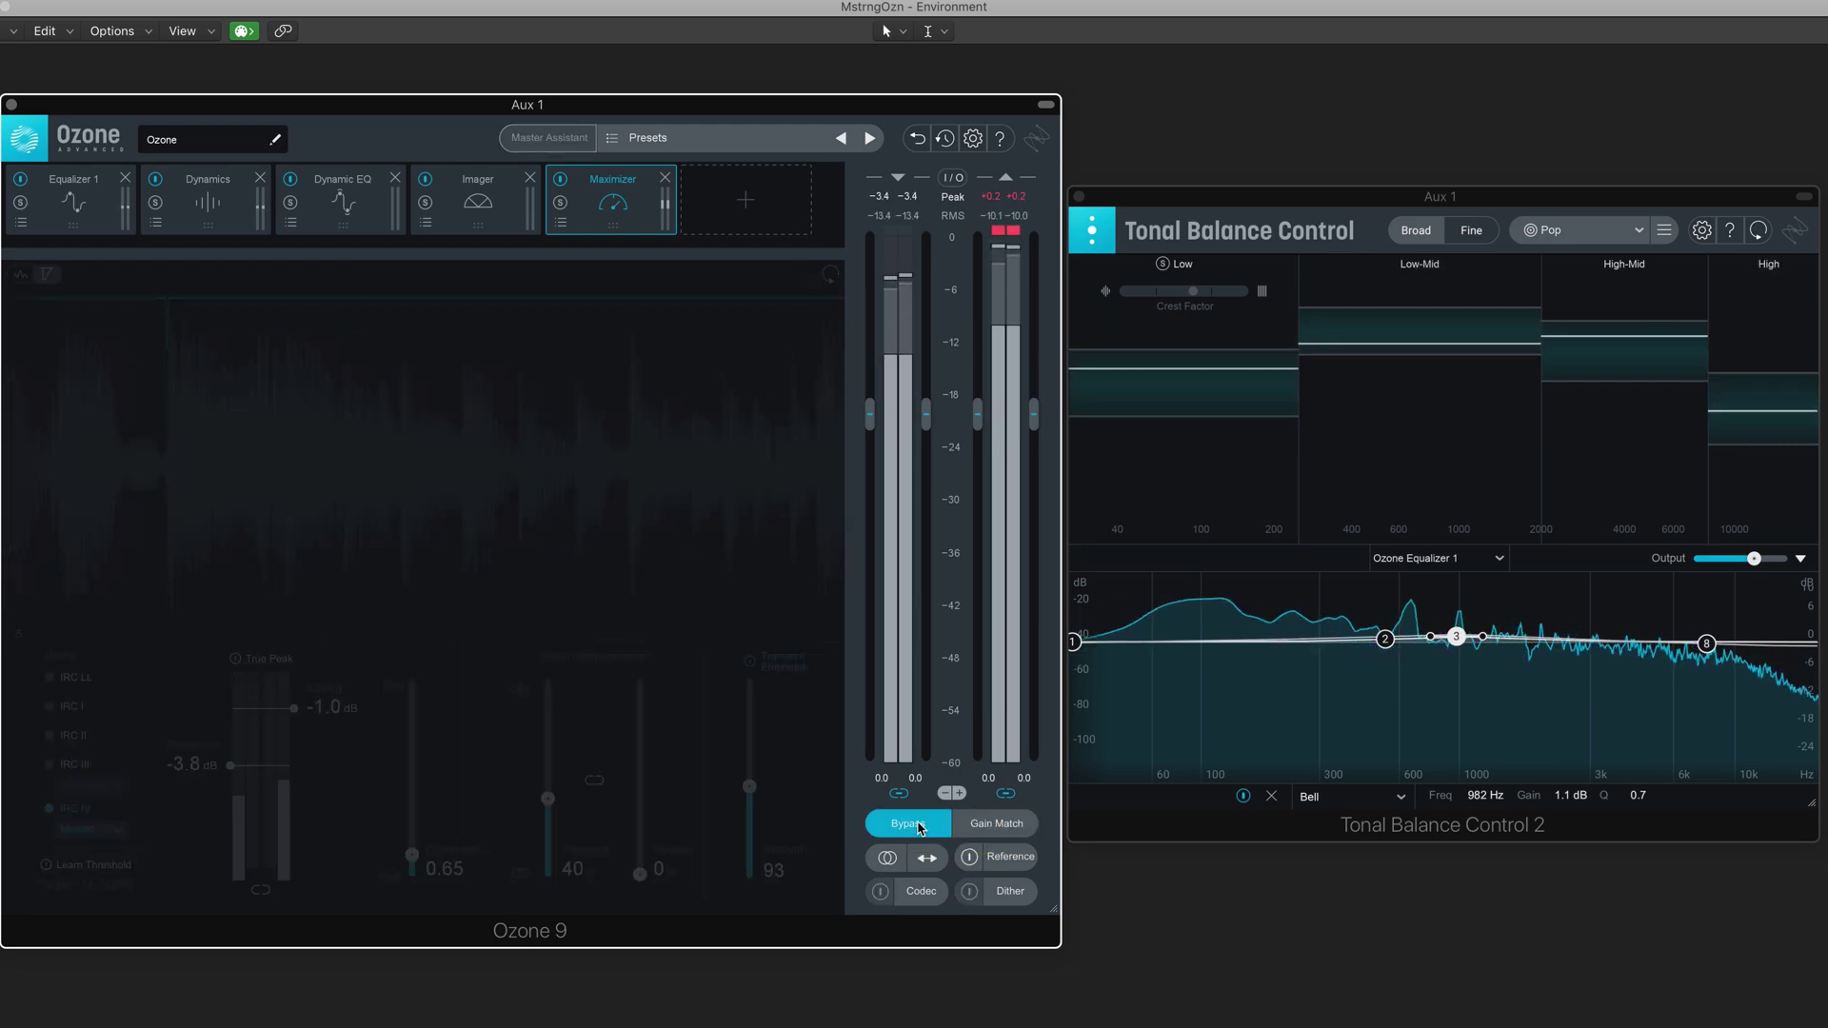
left_click(919, 826)
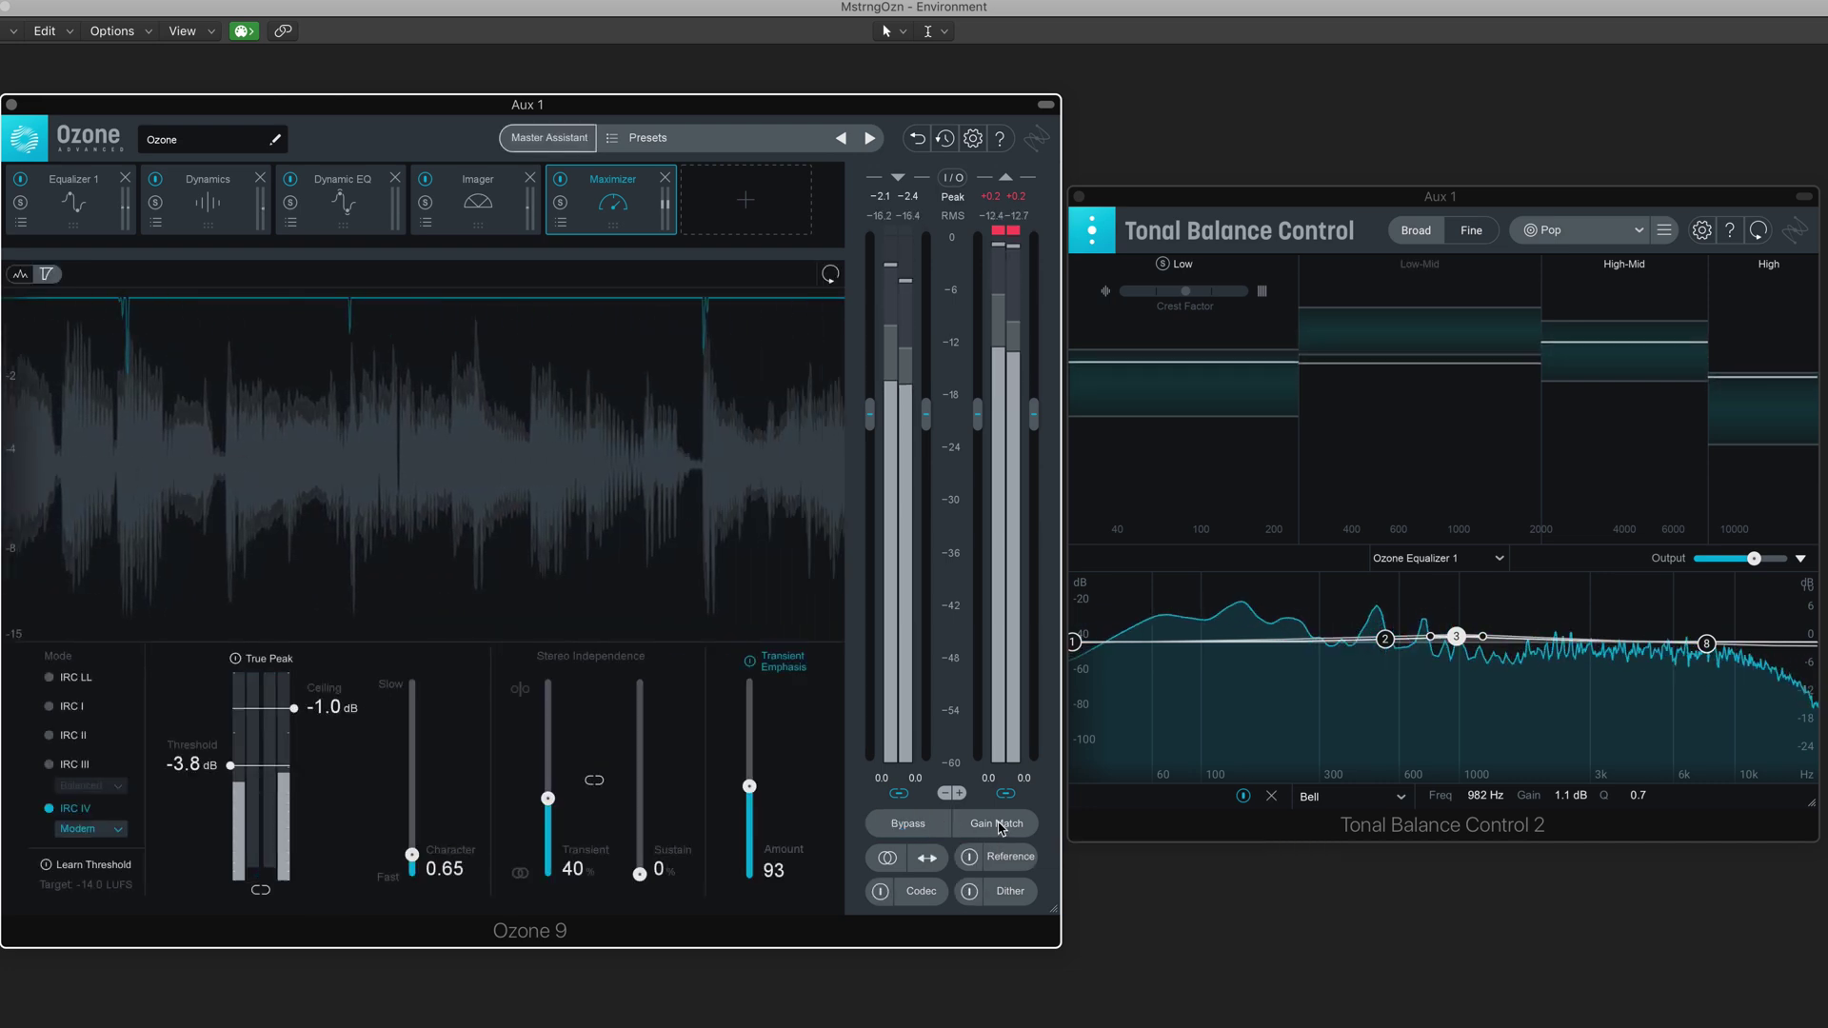
left_click(998, 824)
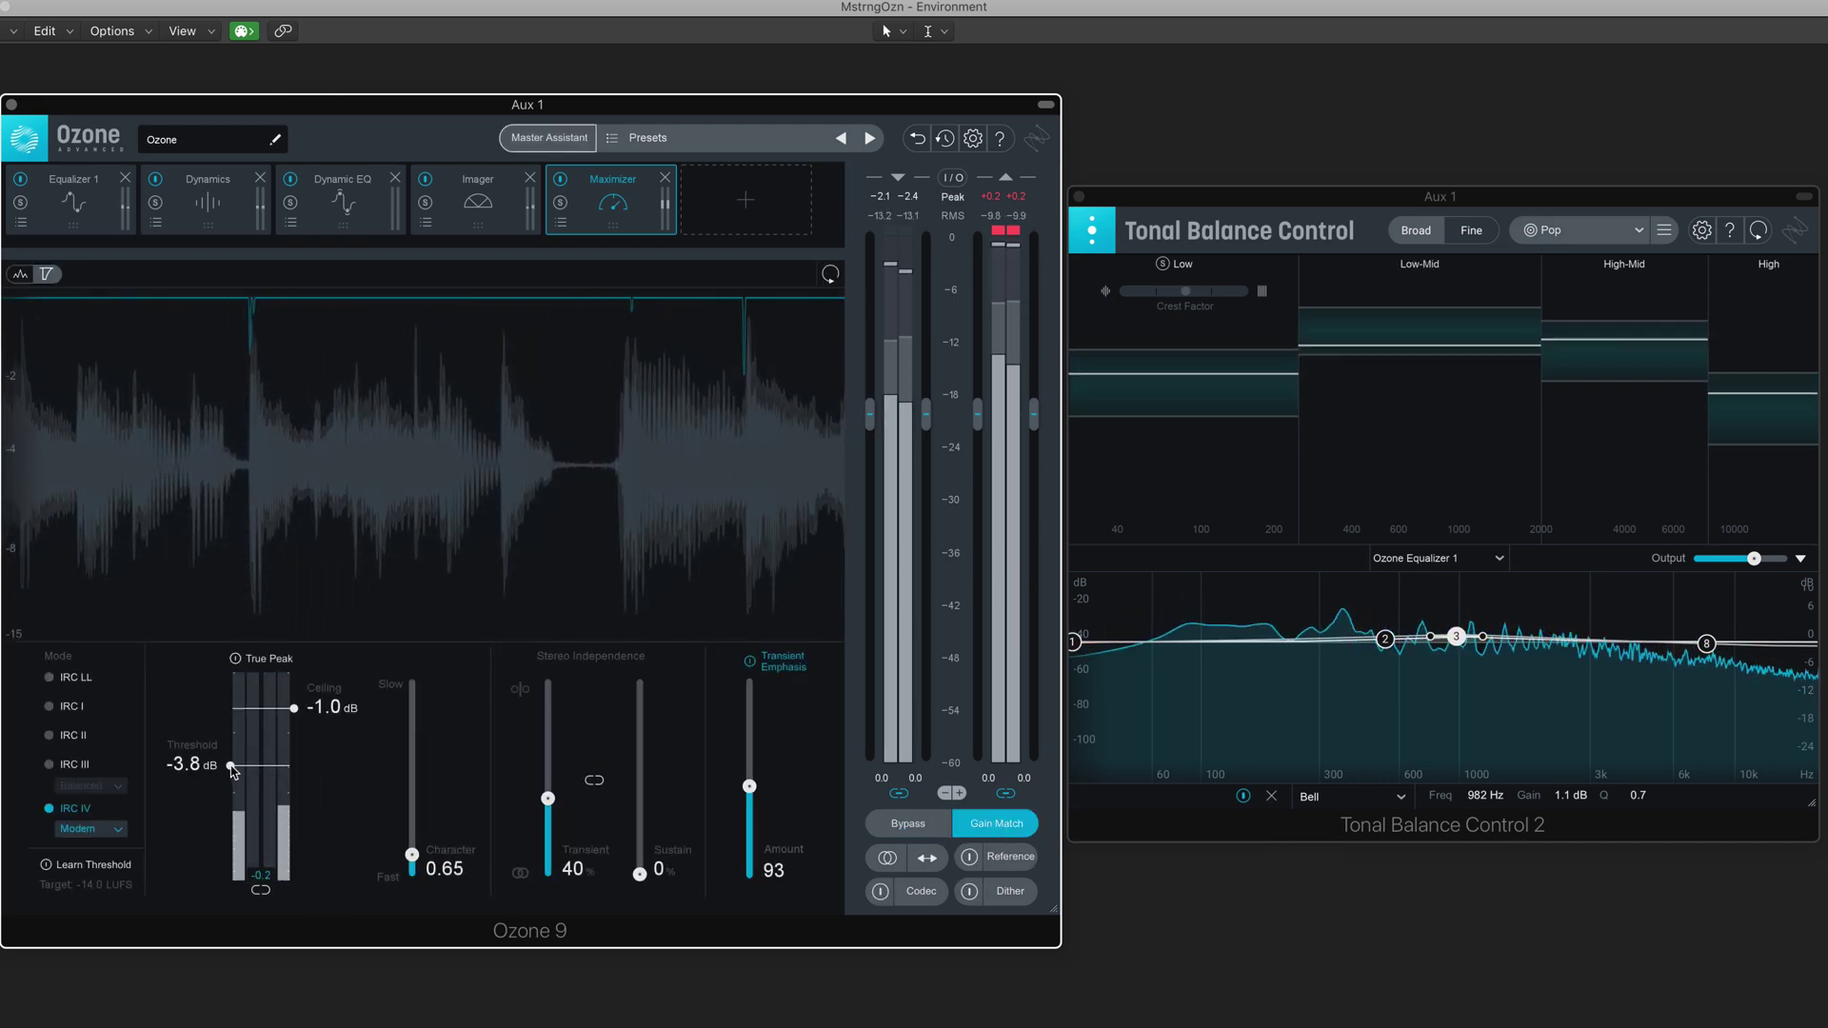
left_click_drag(229, 771, 232, 773)
key("space")
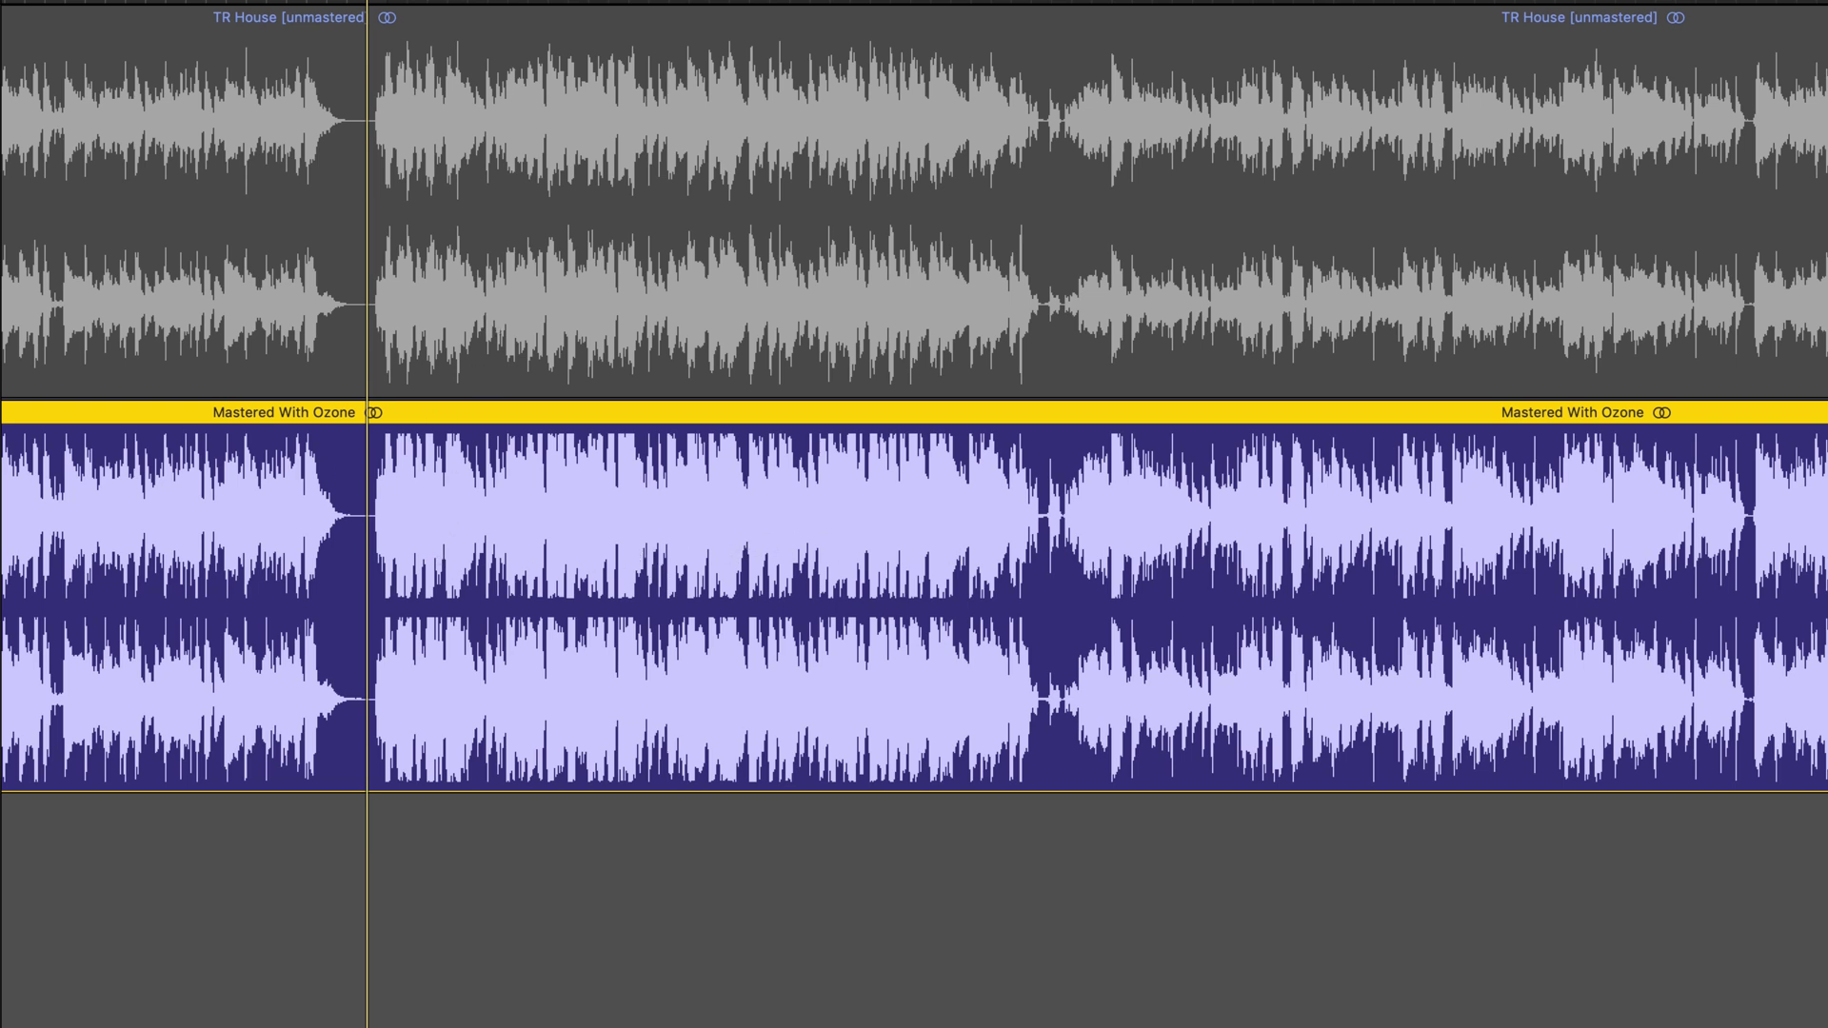
Step: Play the arrangement and compare the TR House [unmastered] and Mastered With Ozone tracks by alternately muting them
key("space")
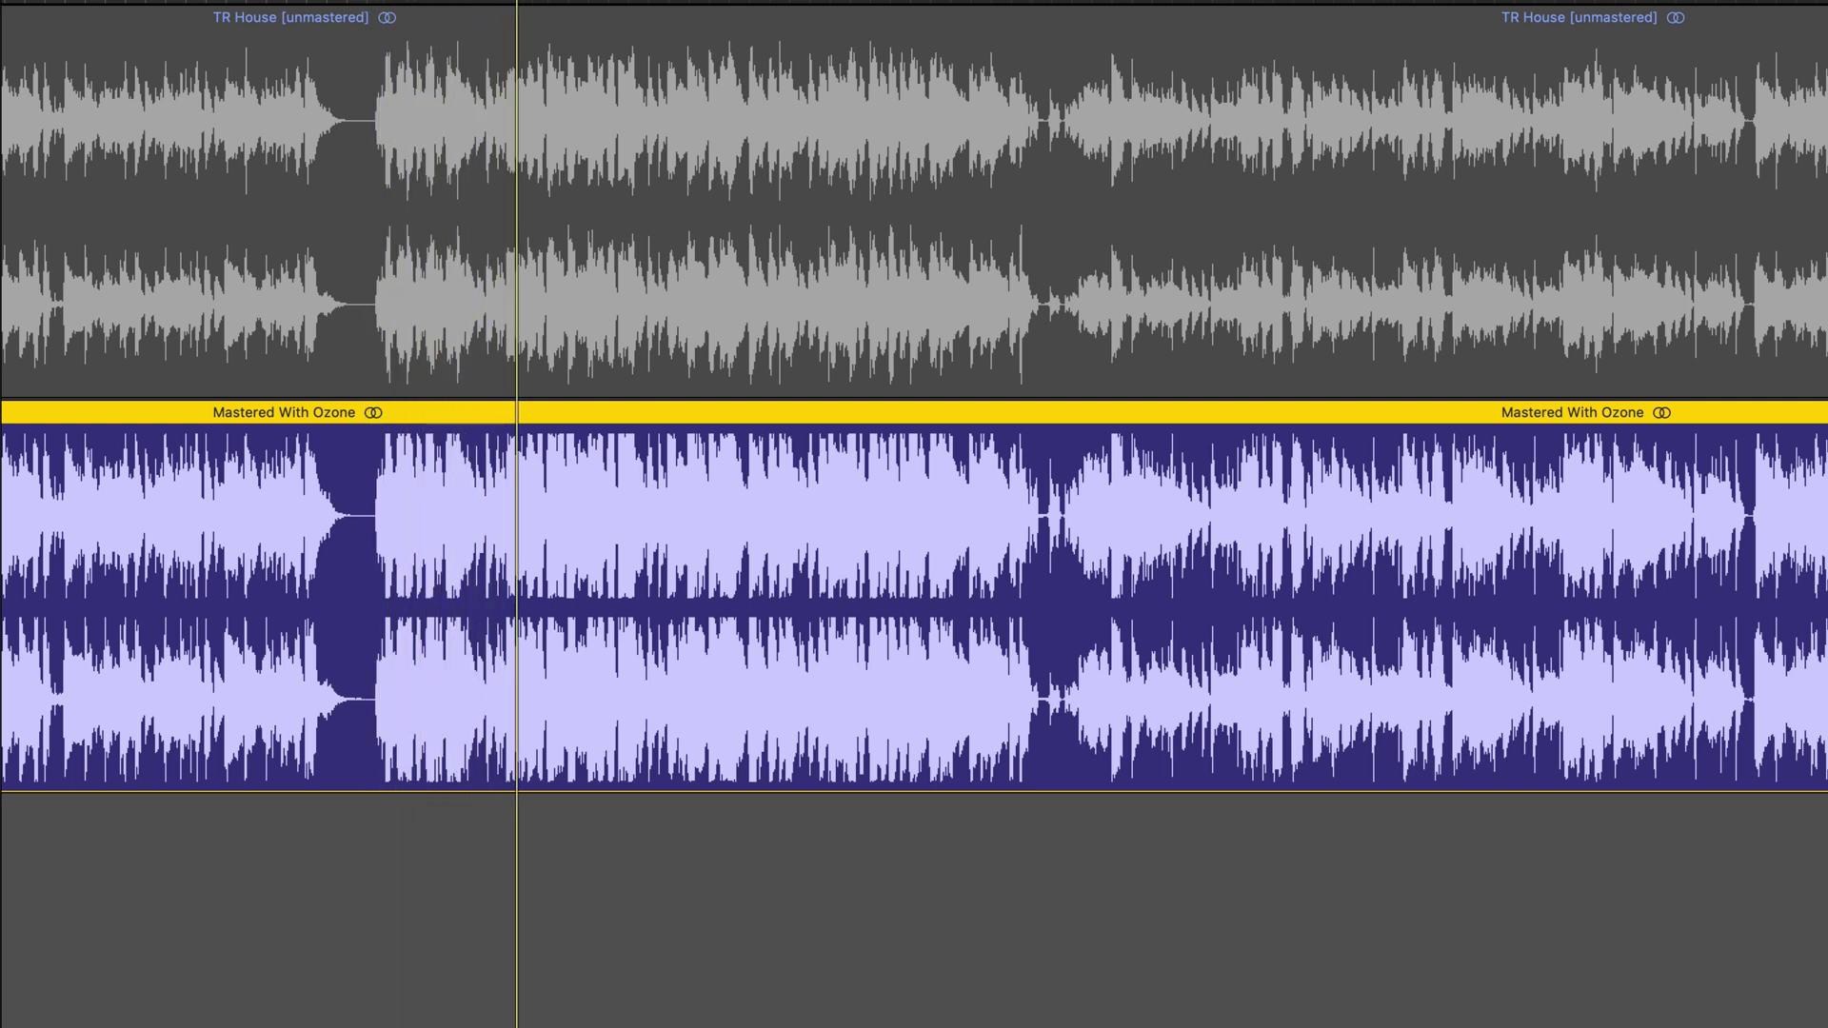
key("ctrl+m")
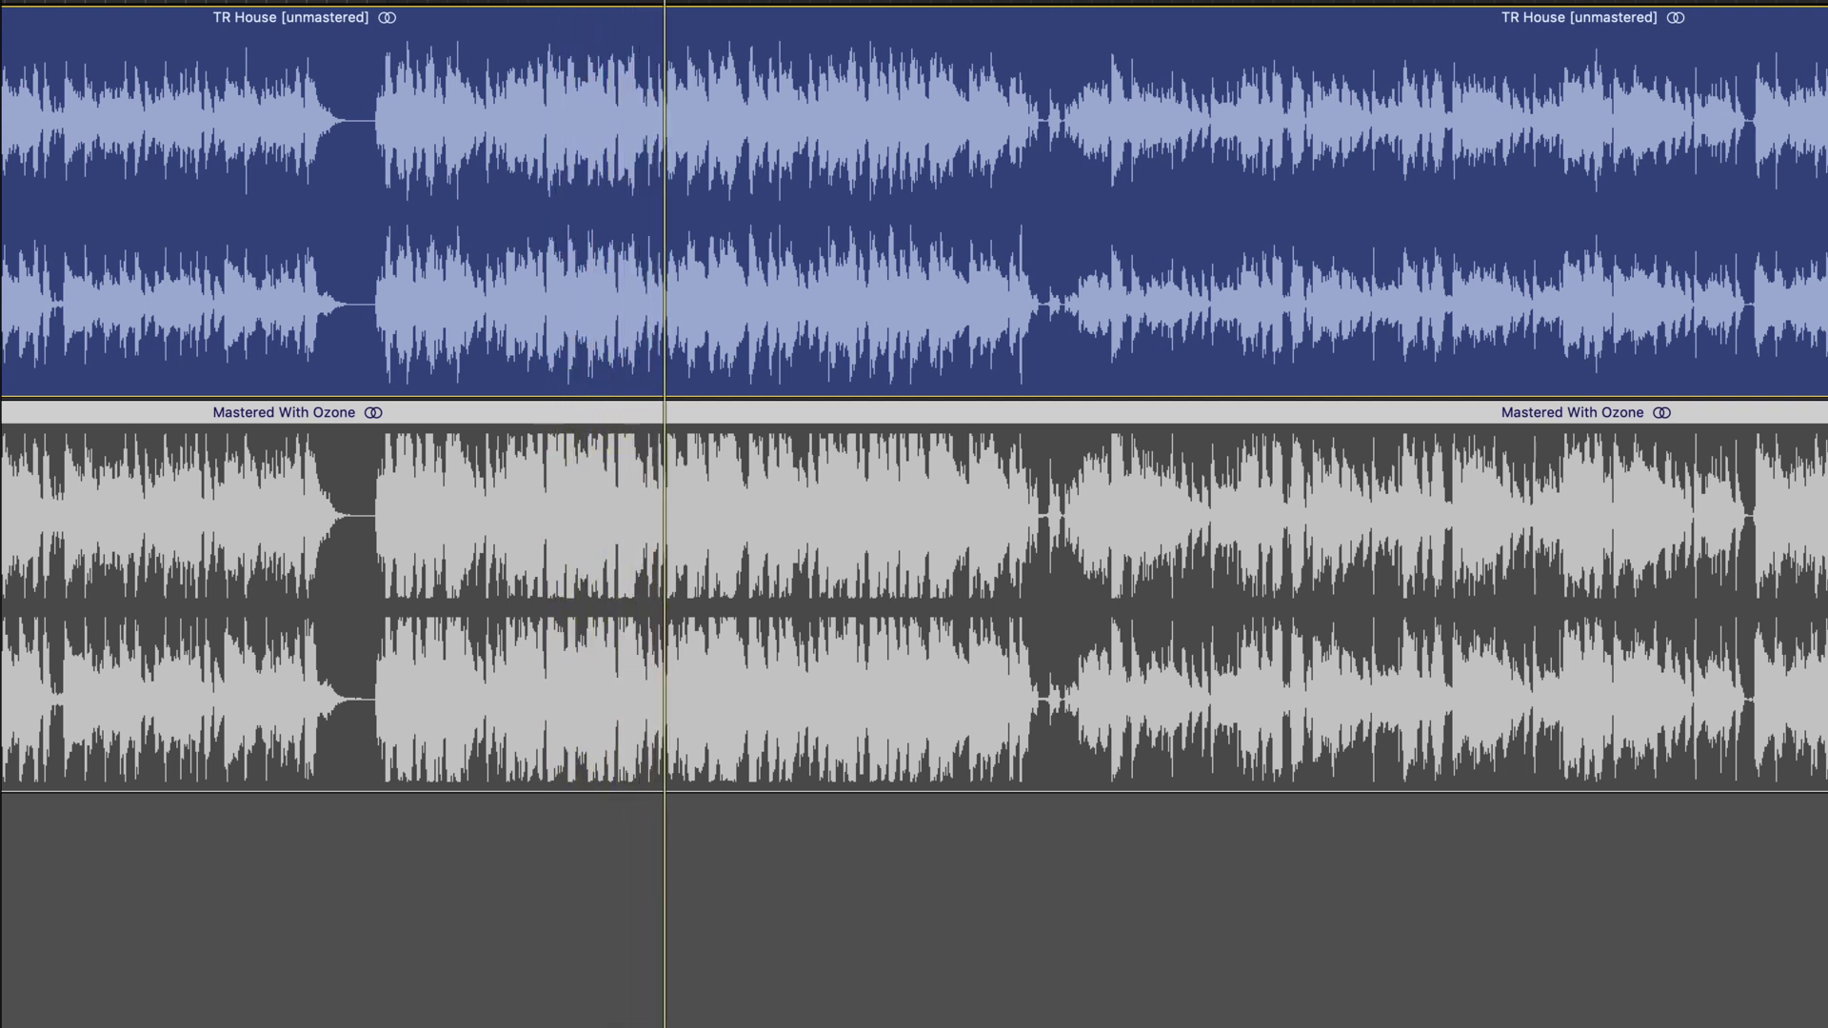
key("ctrl+m")
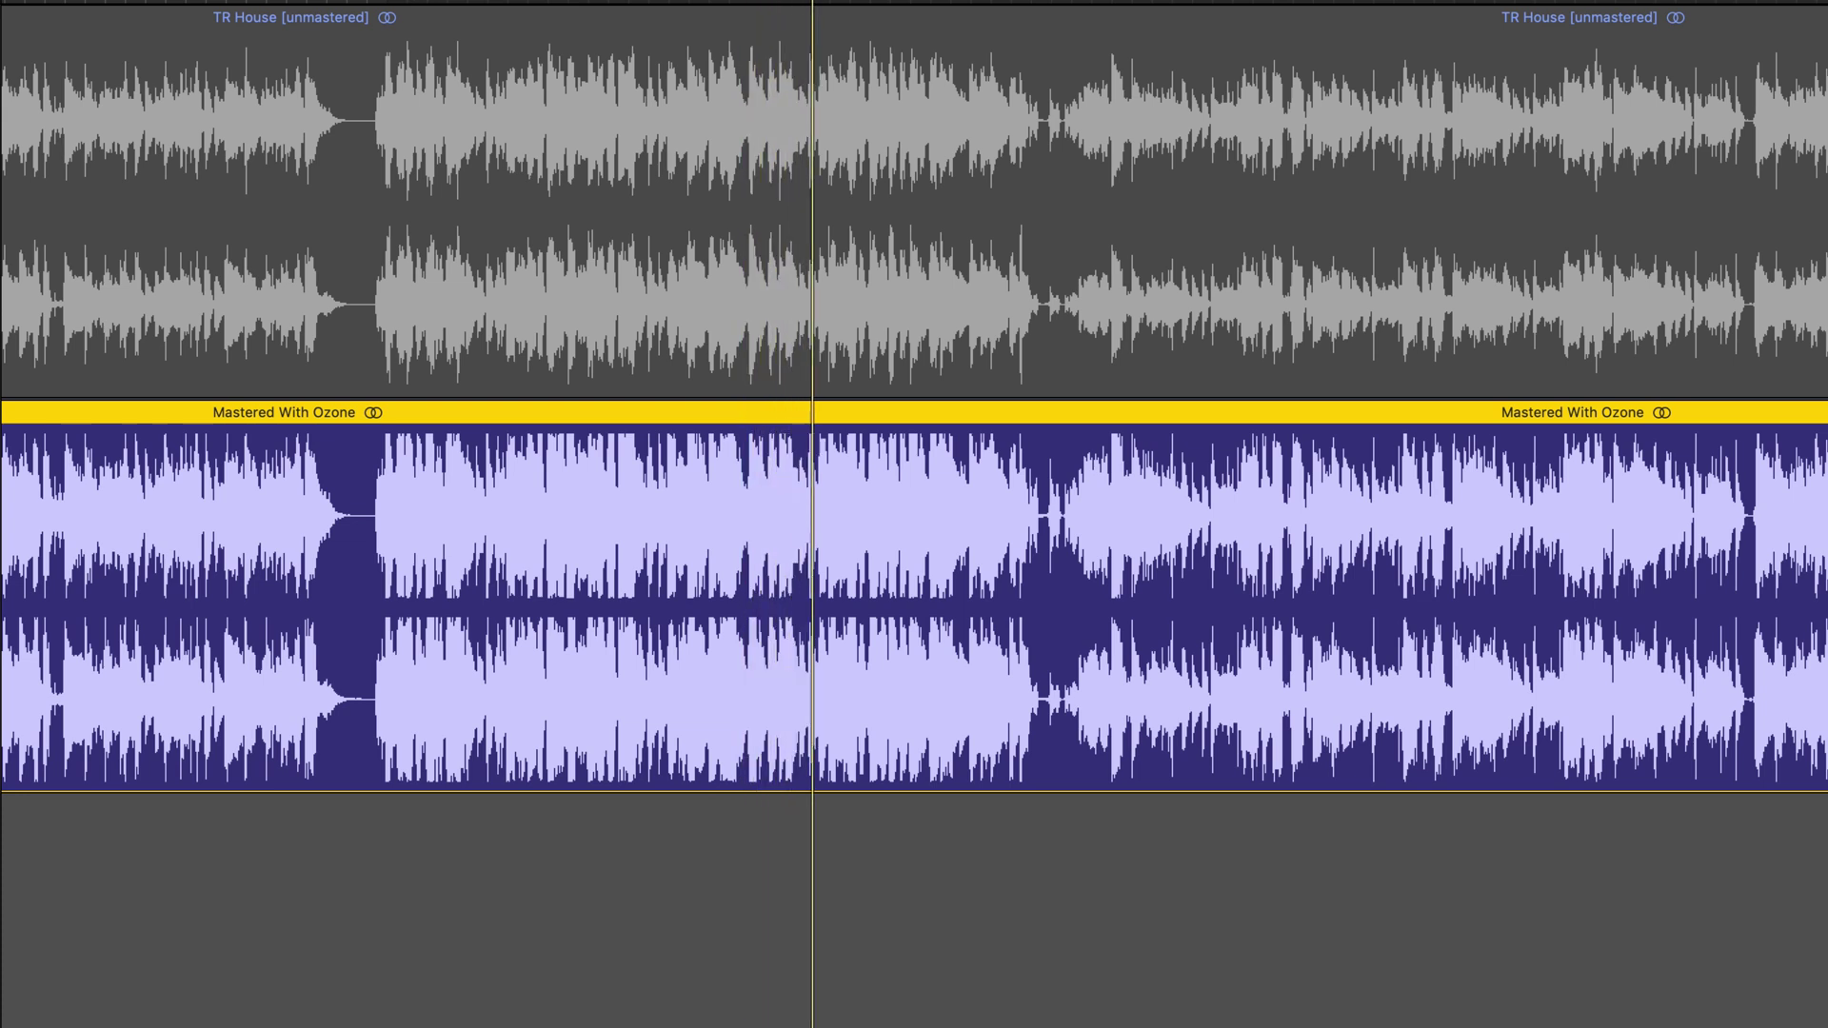
key("ctrl+m")
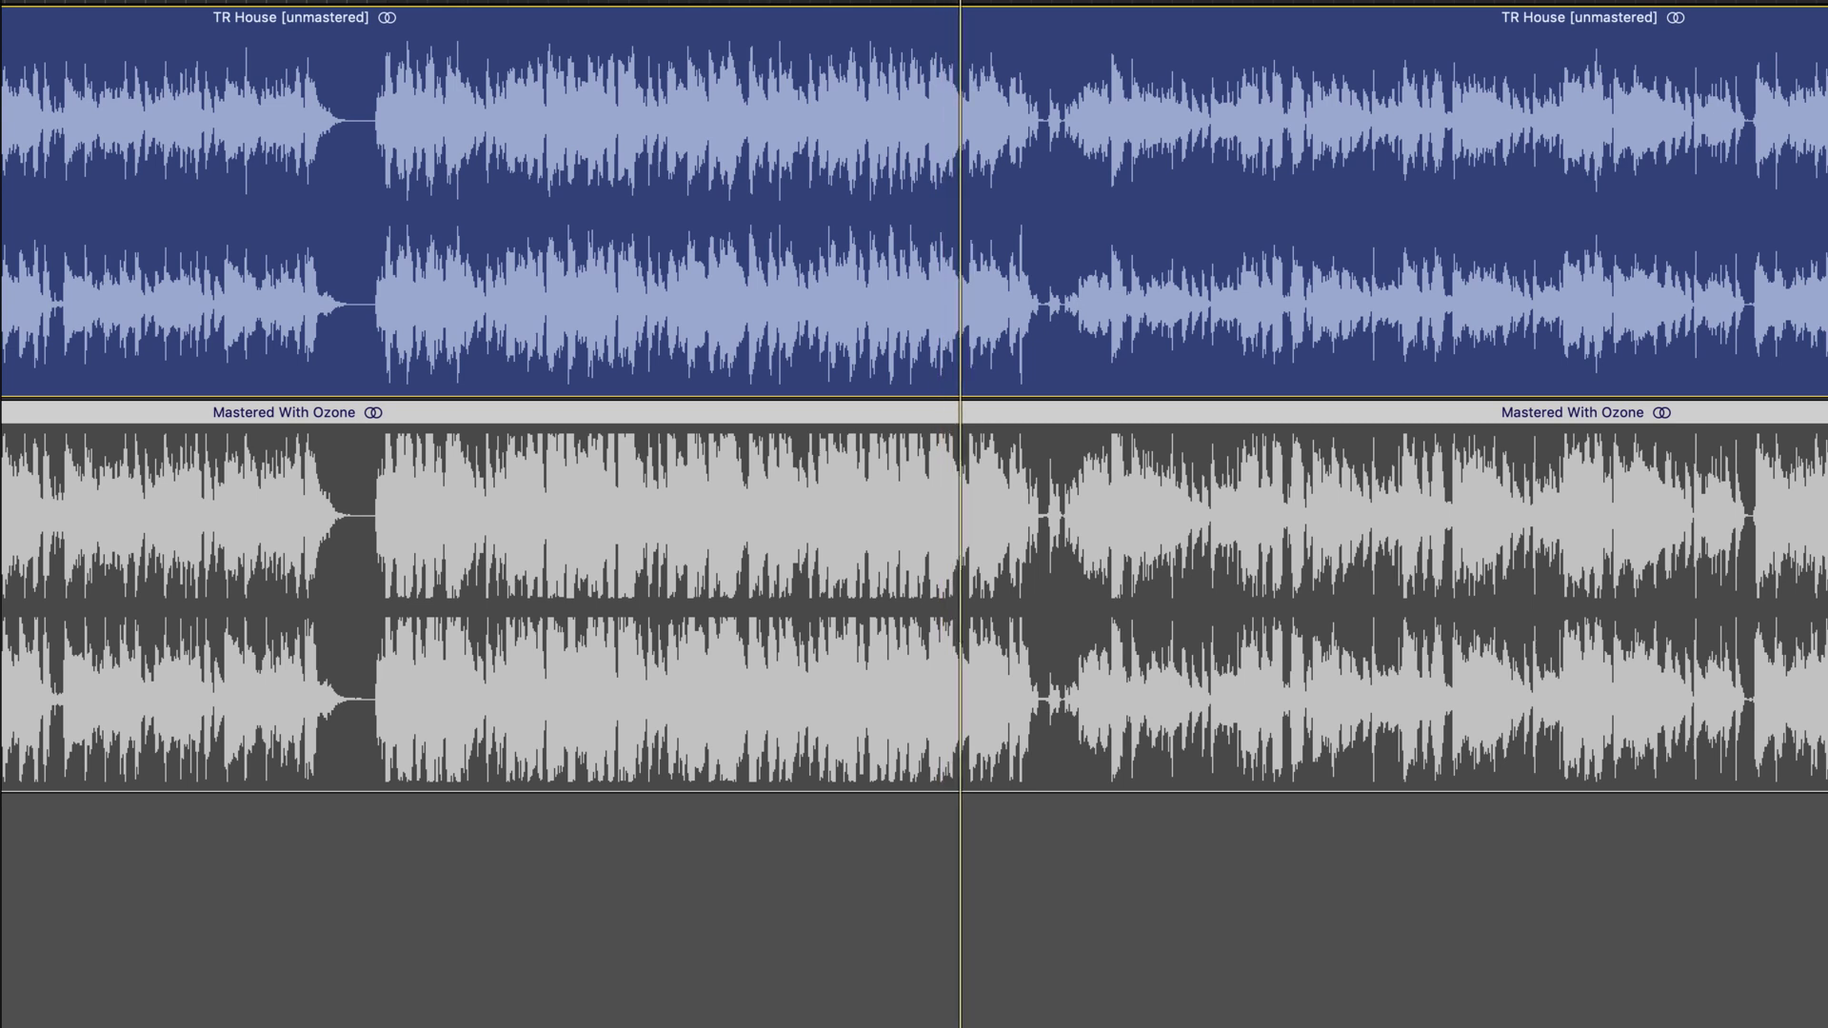
key("ctrl+m")
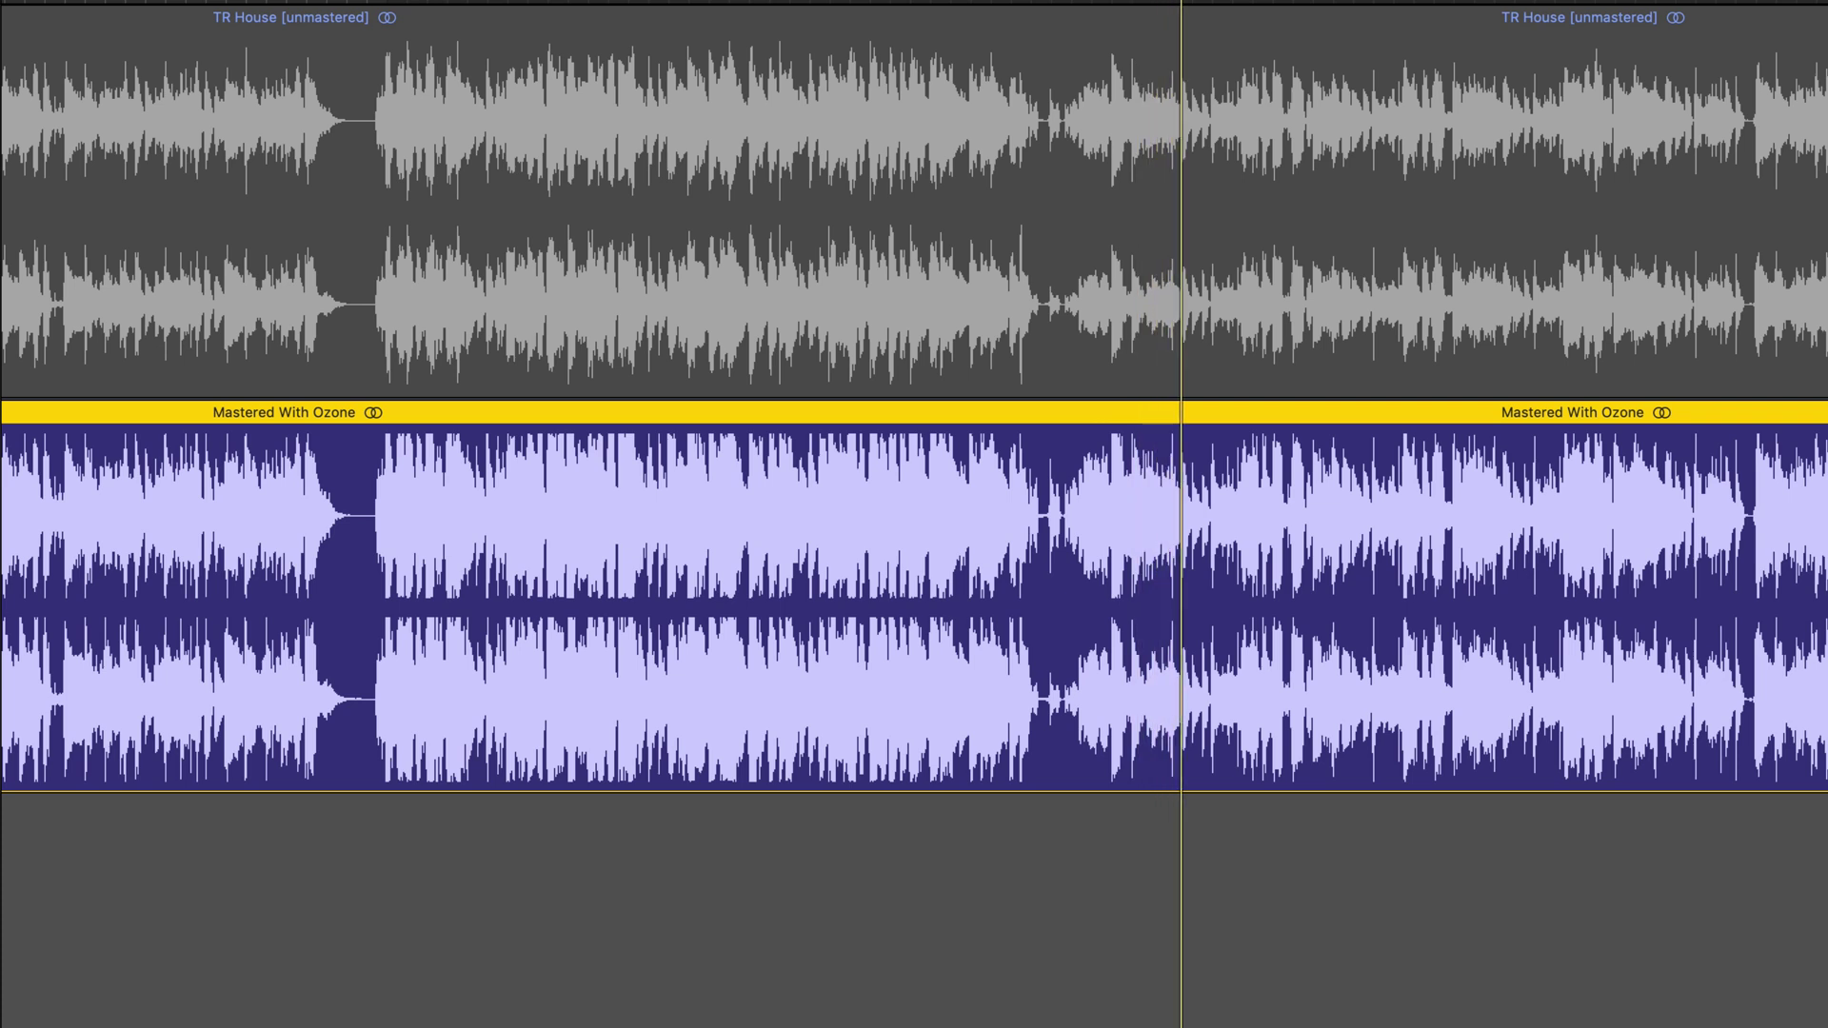
key("ctrl+m")
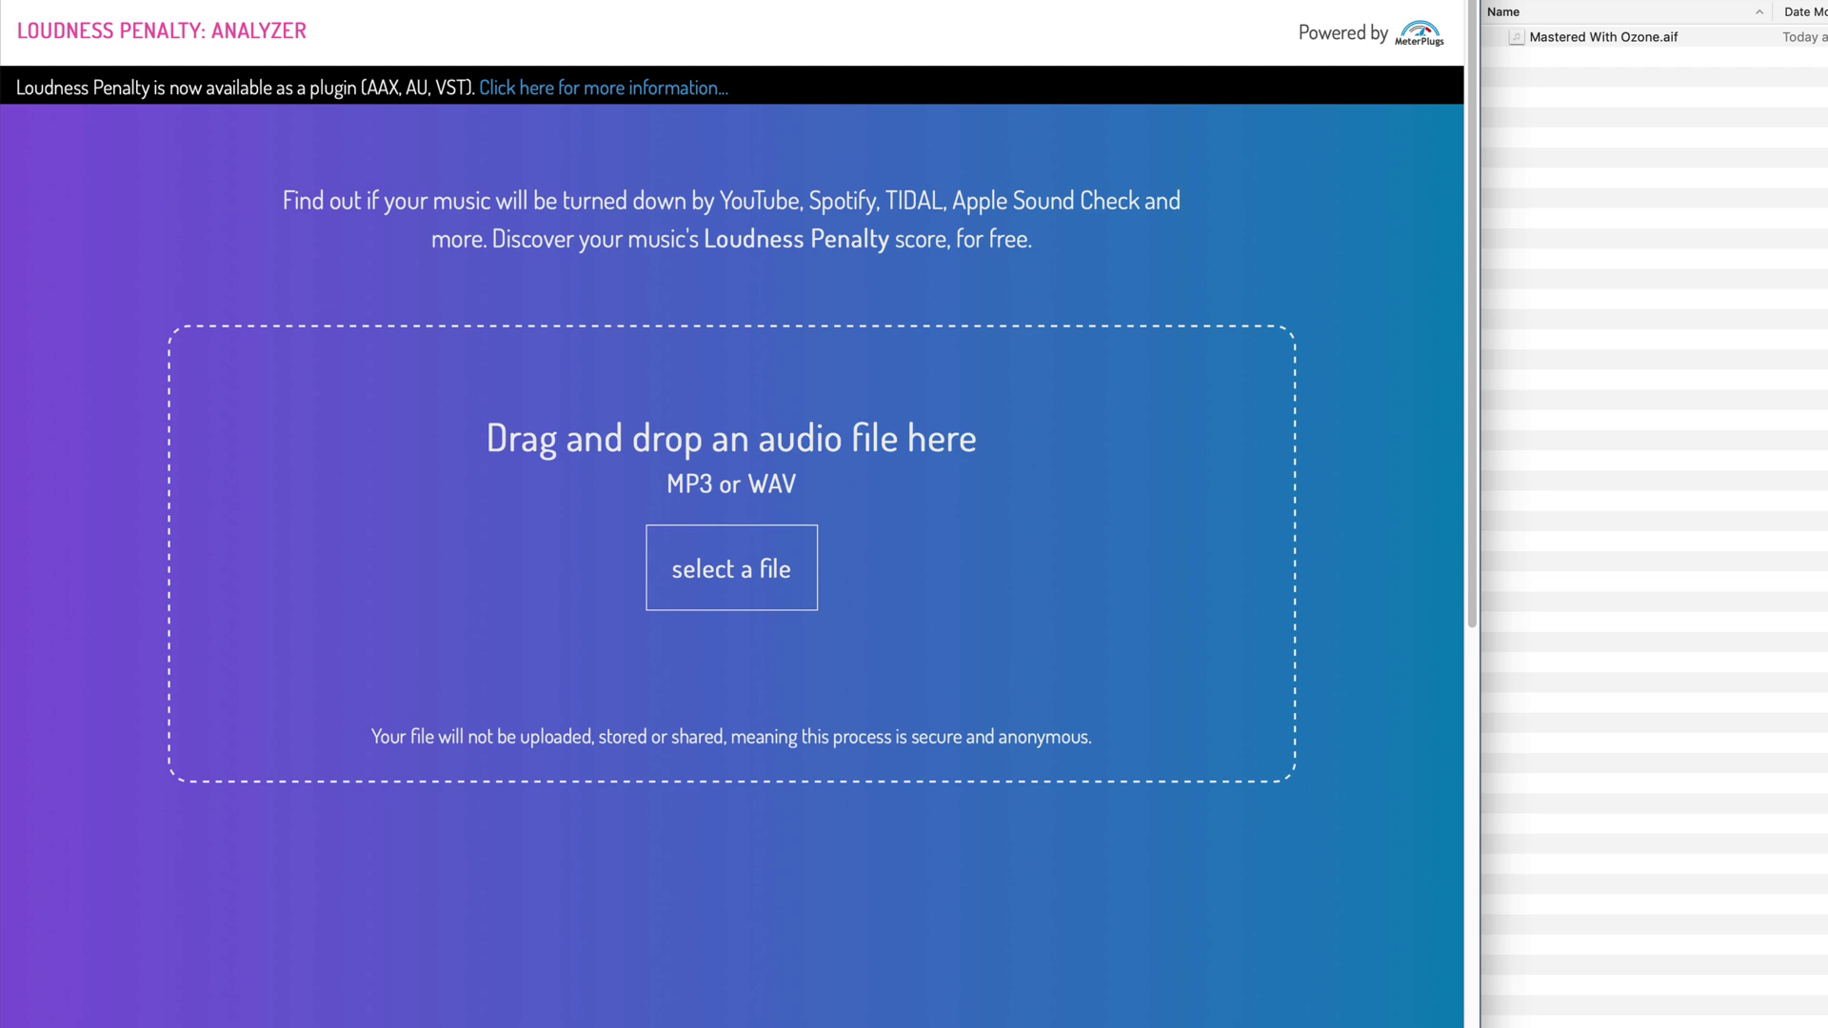
Step: Analyze Mastered With Ozone.aif in the Loudness Penalty Analyzer and preview several passages at Spotify's playback level
left_click_drag(1604, 37, 758, 561)
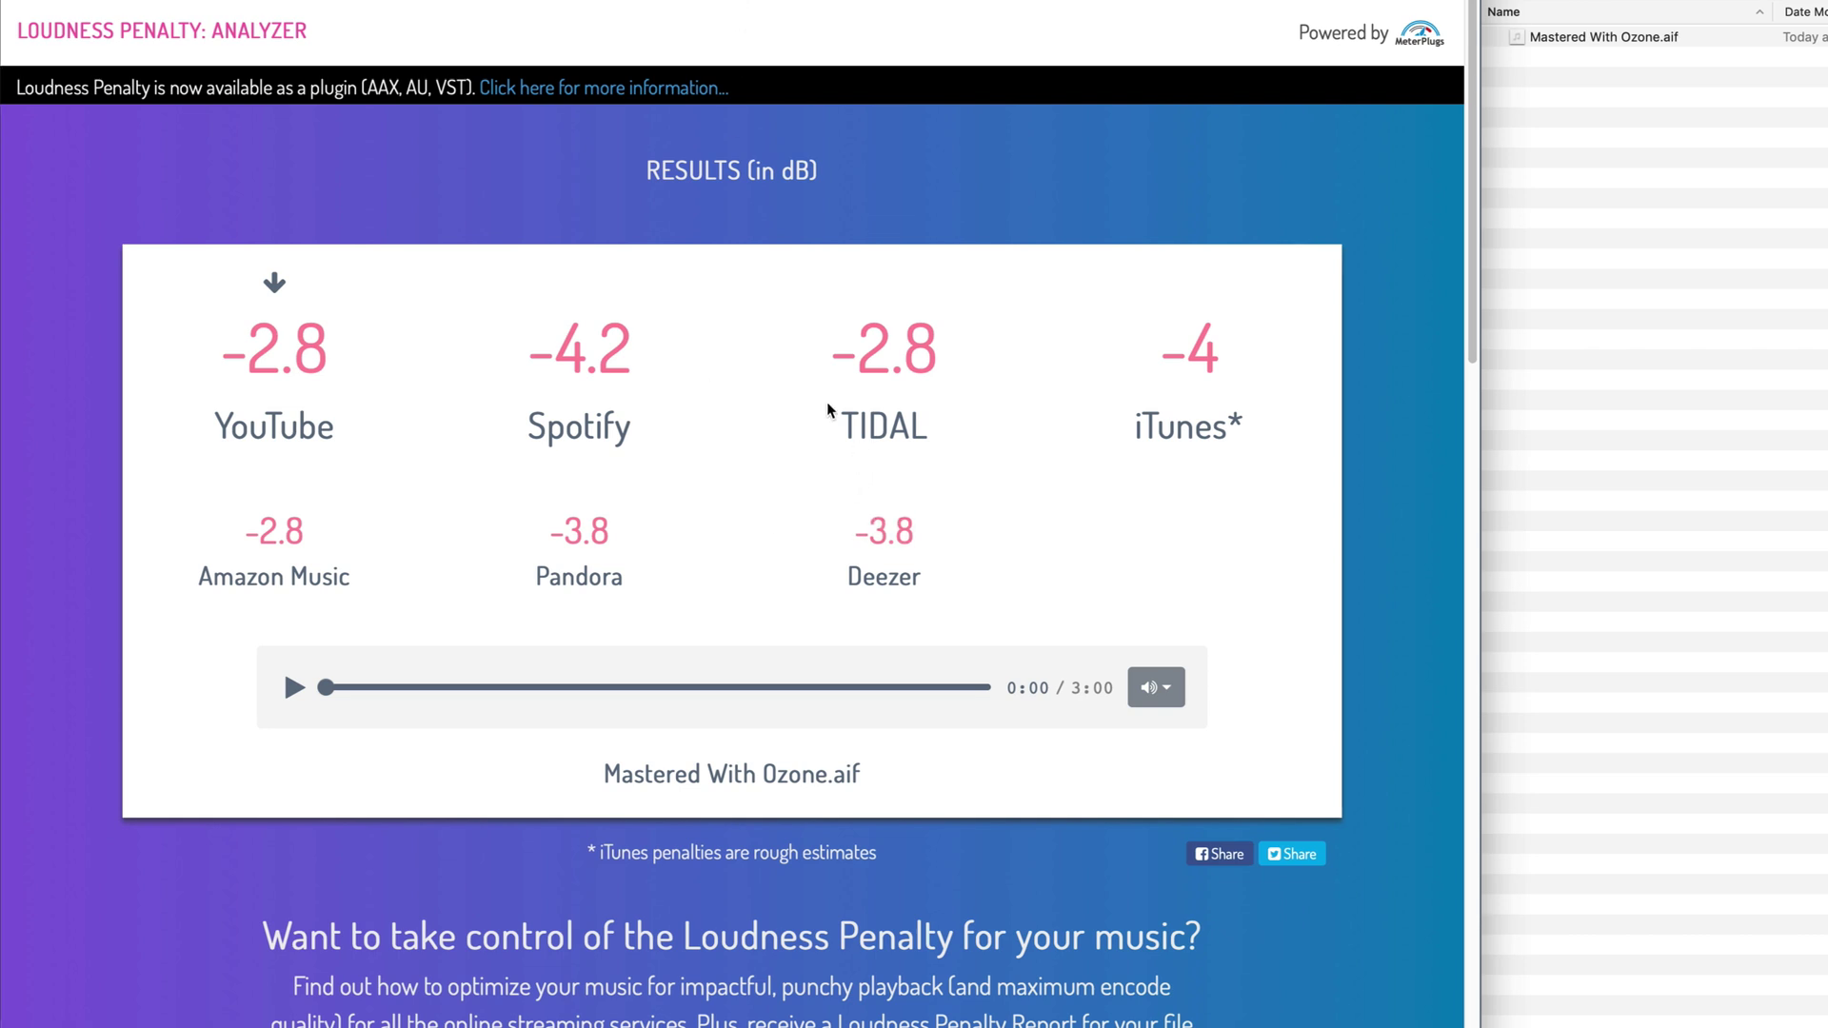
left_click(1167, 689)
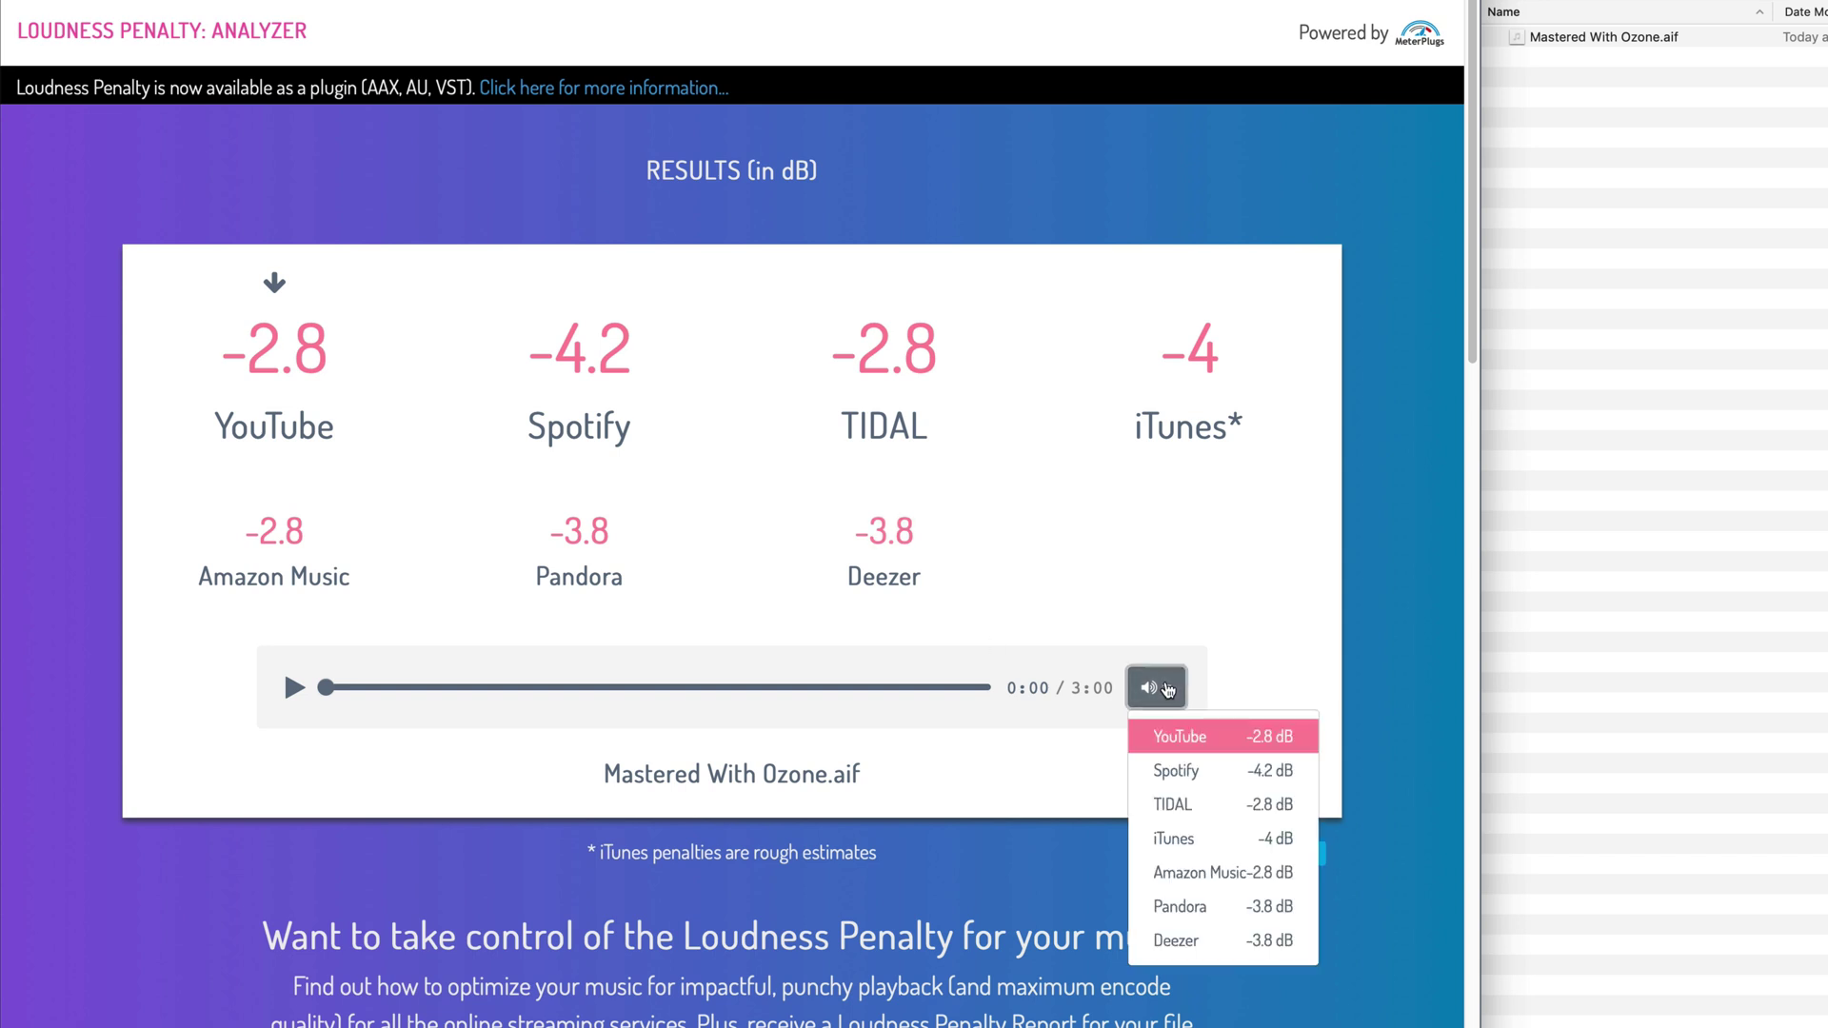
left_click(1193, 774)
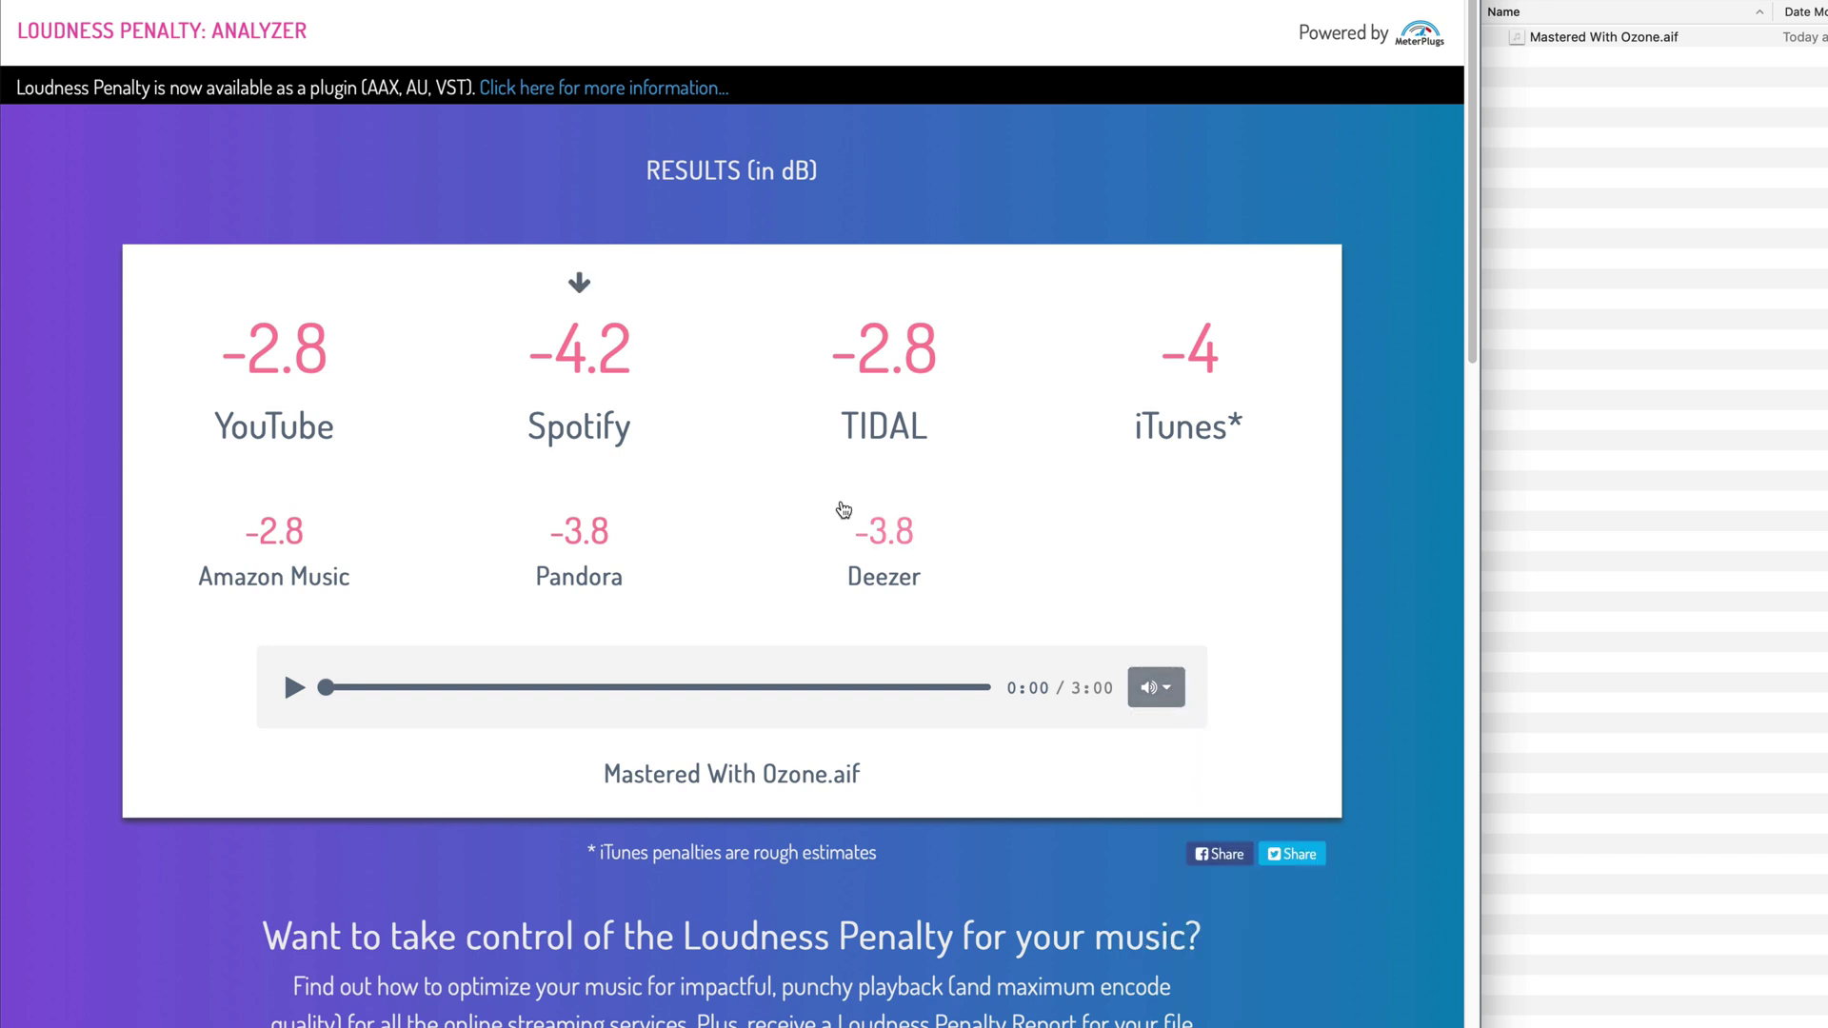
left_click(294, 694)
left_click_drag(358, 691, 425, 693)
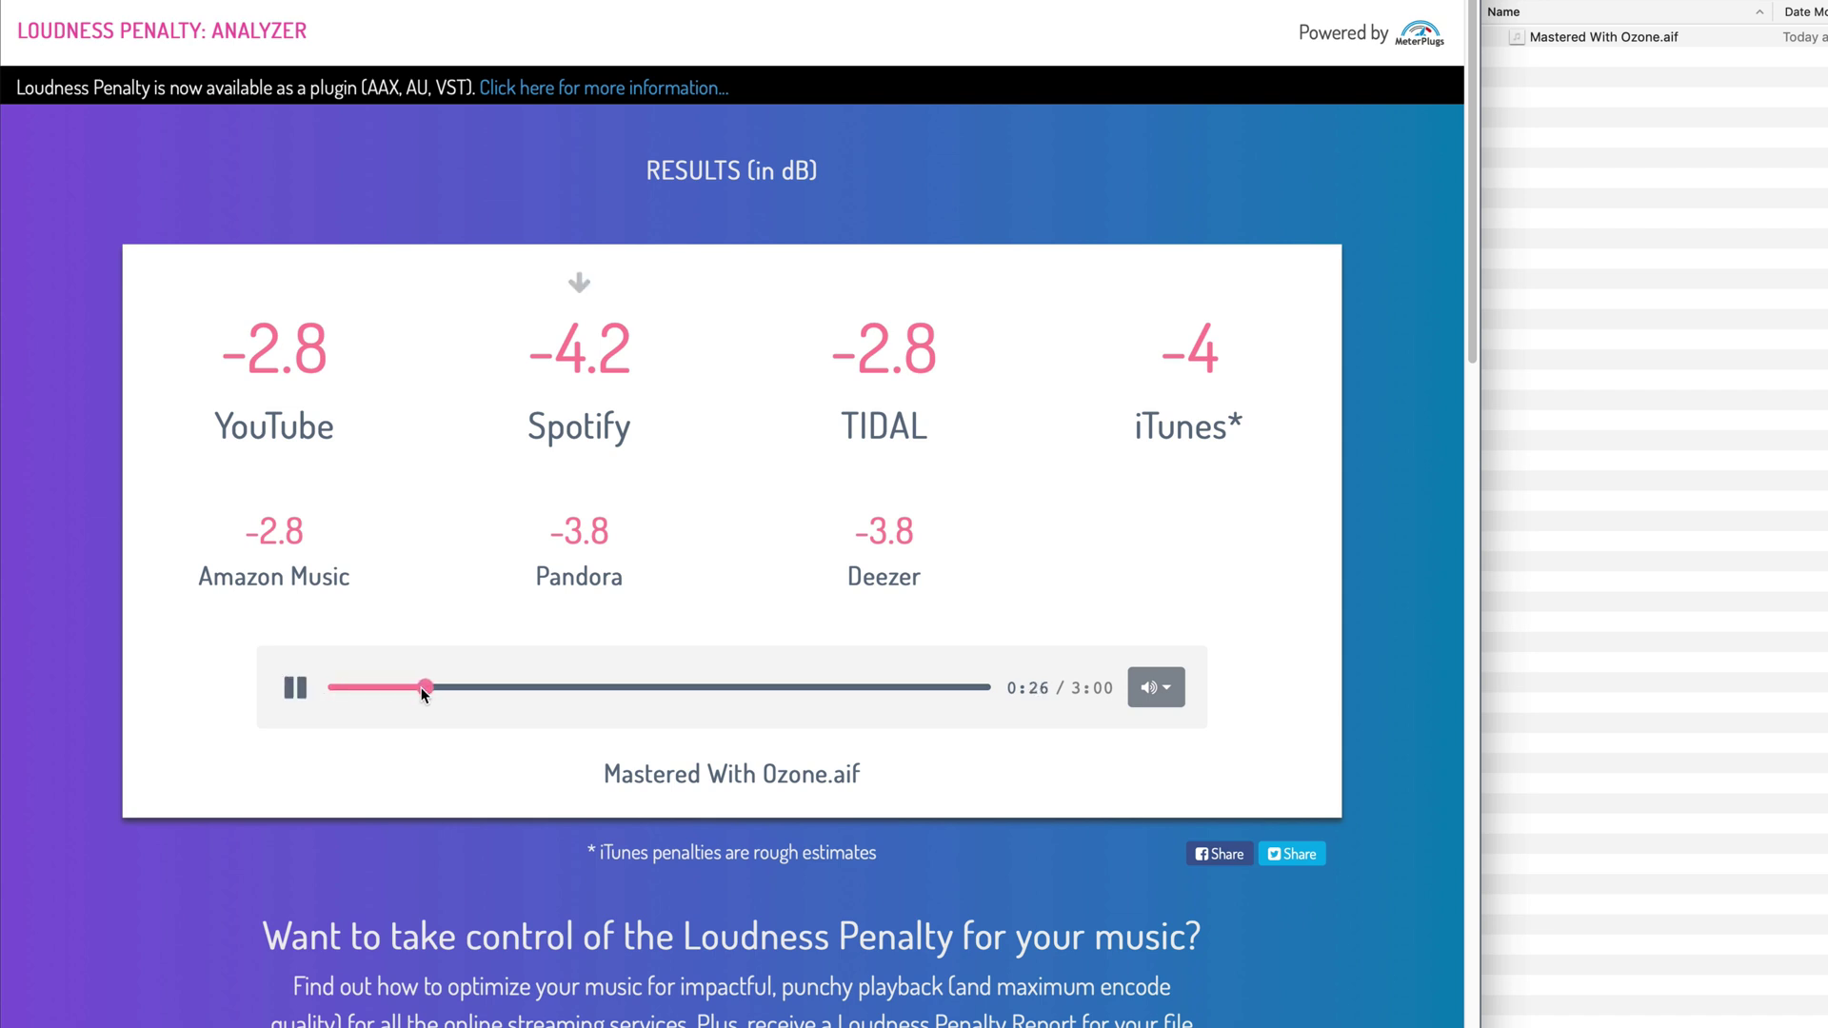
left_click_drag(431, 686, 516, 683)
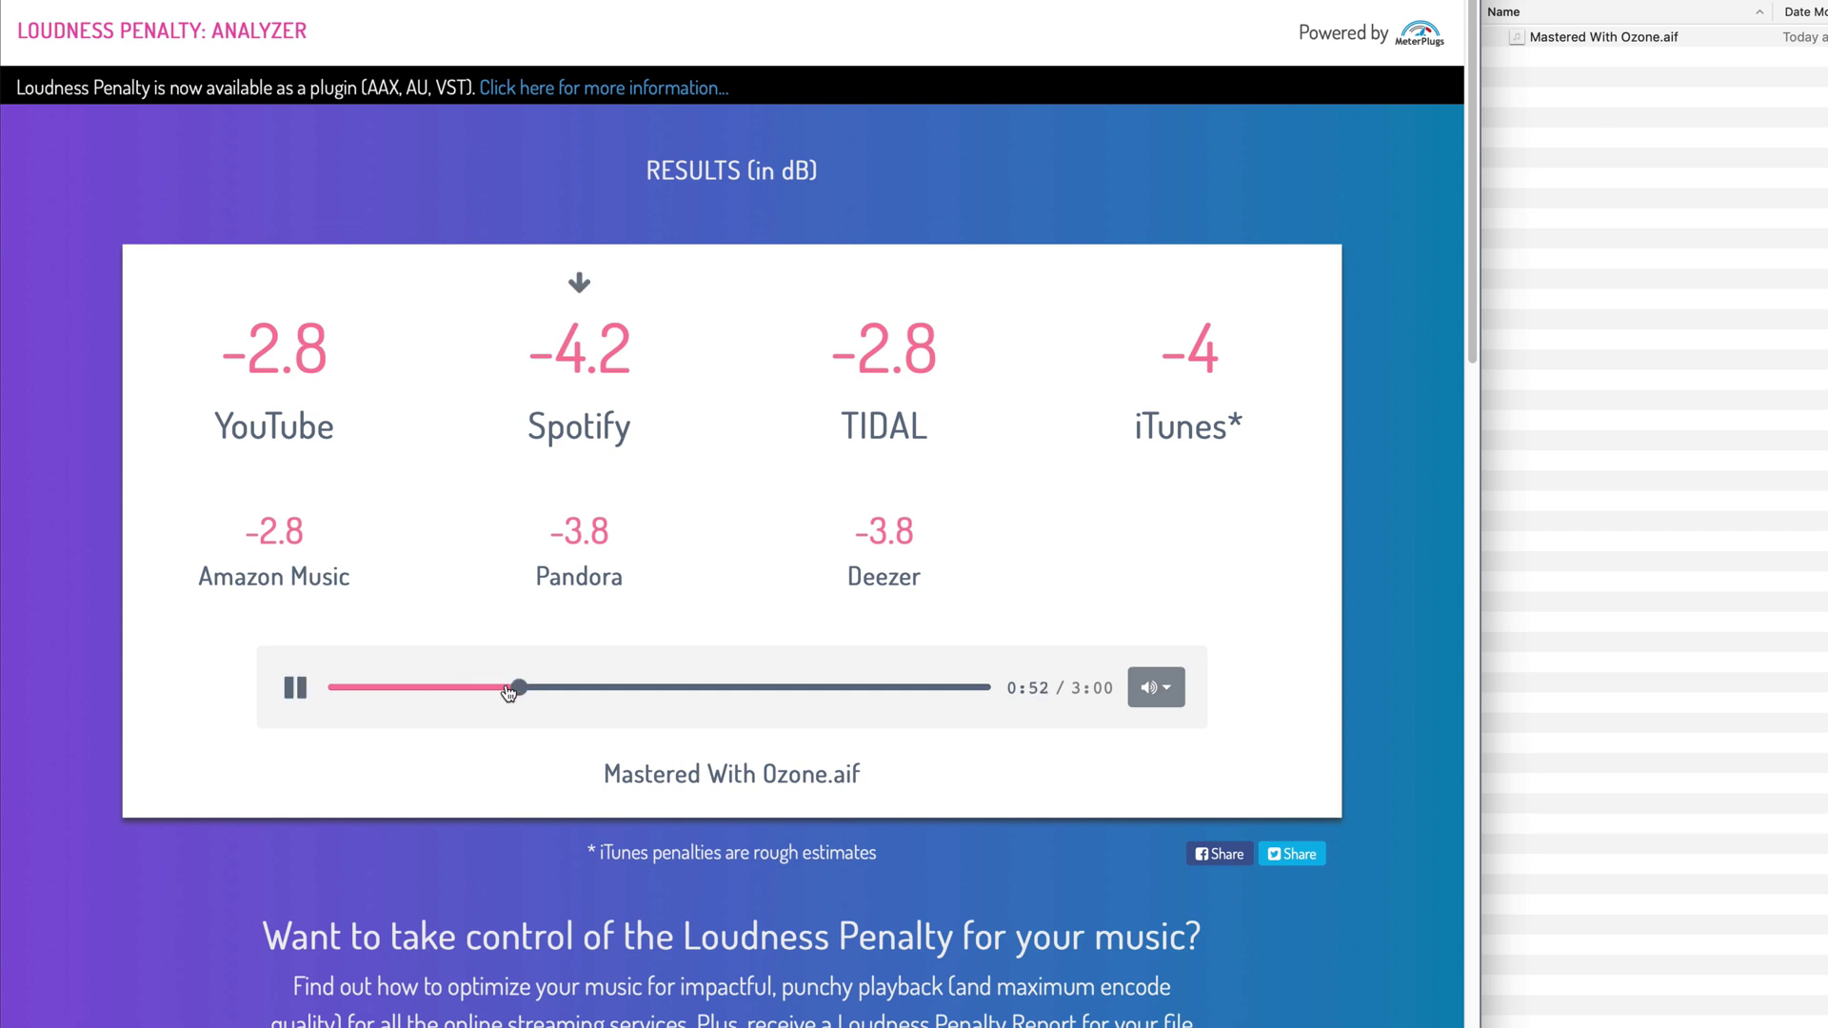
left_click(296, 691)
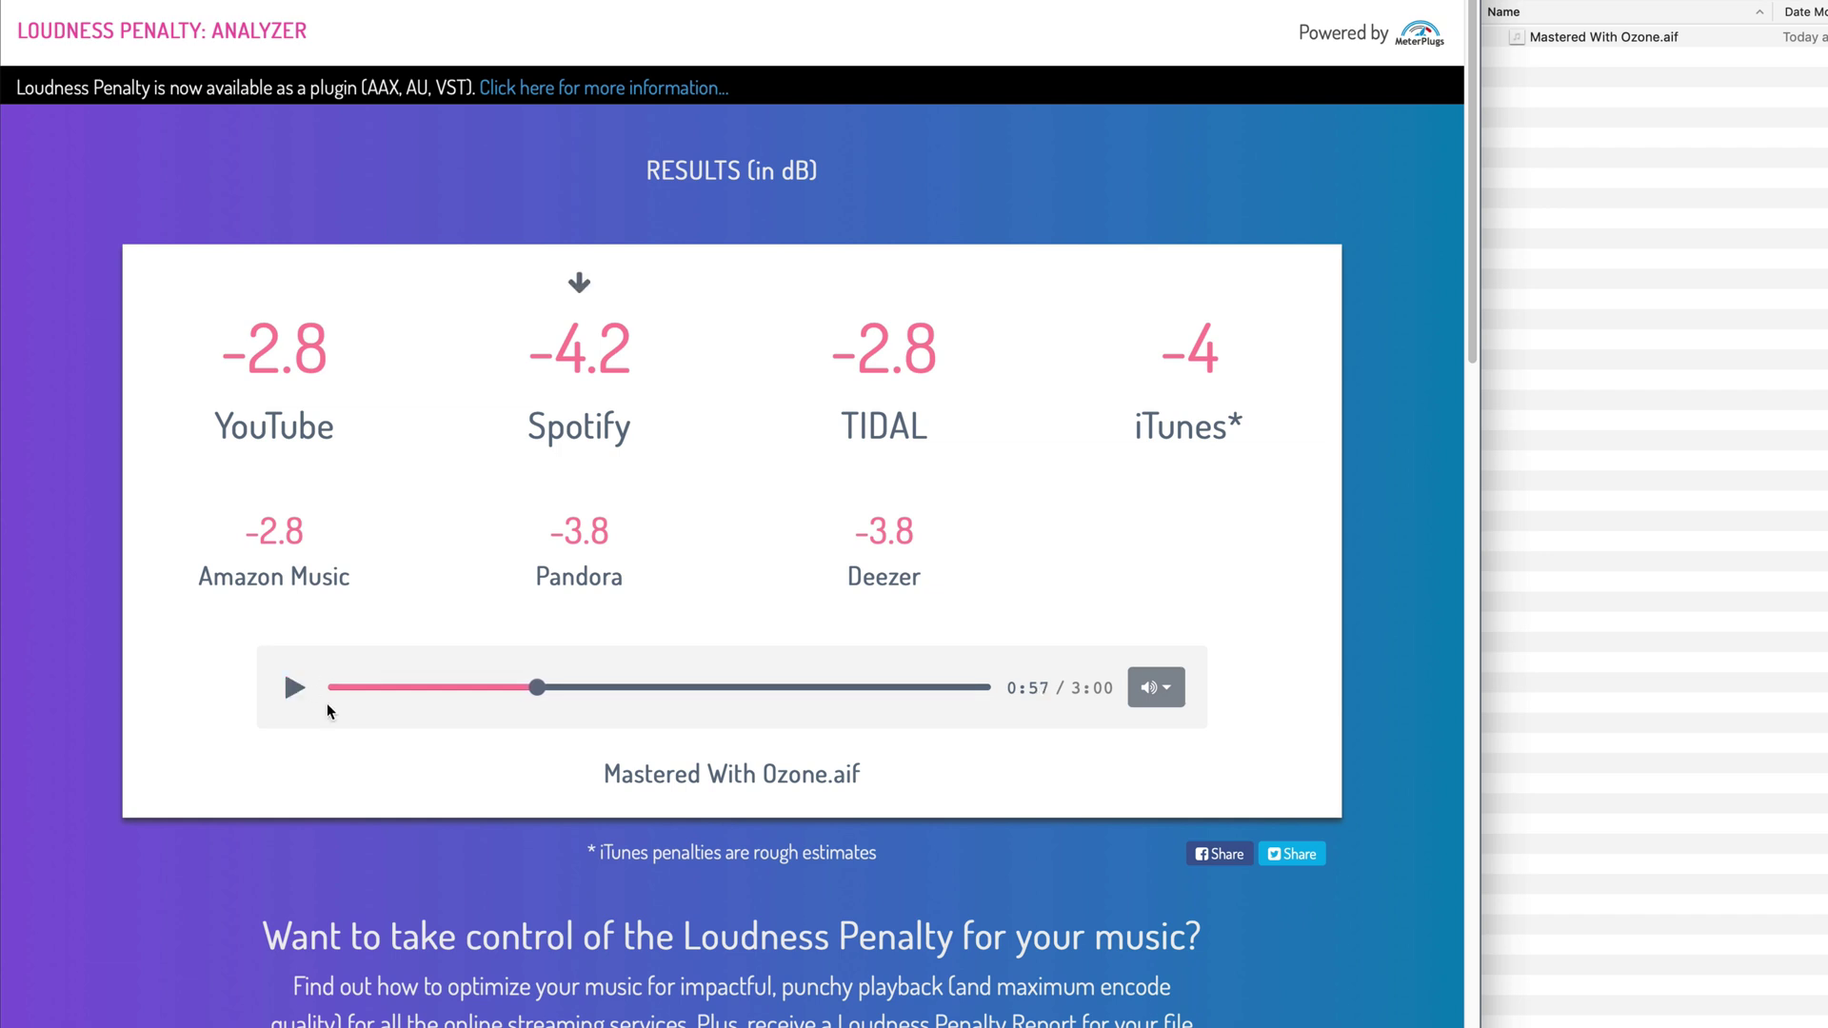